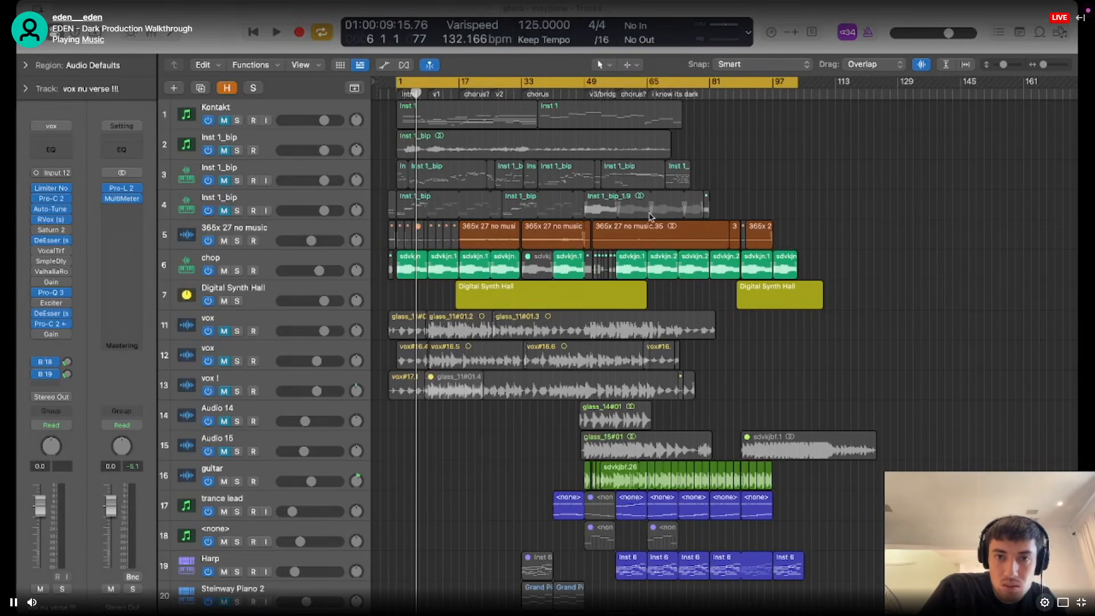
Switch the stream to theatre mode and show it full screen with the chat beside the video
key(Escape)
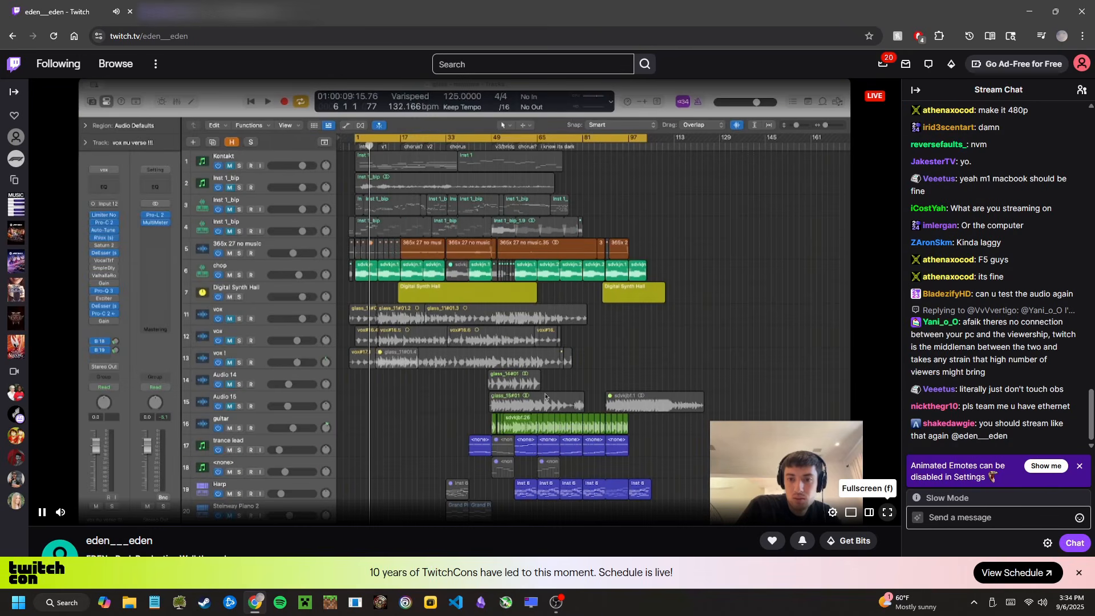
click(868, 511)
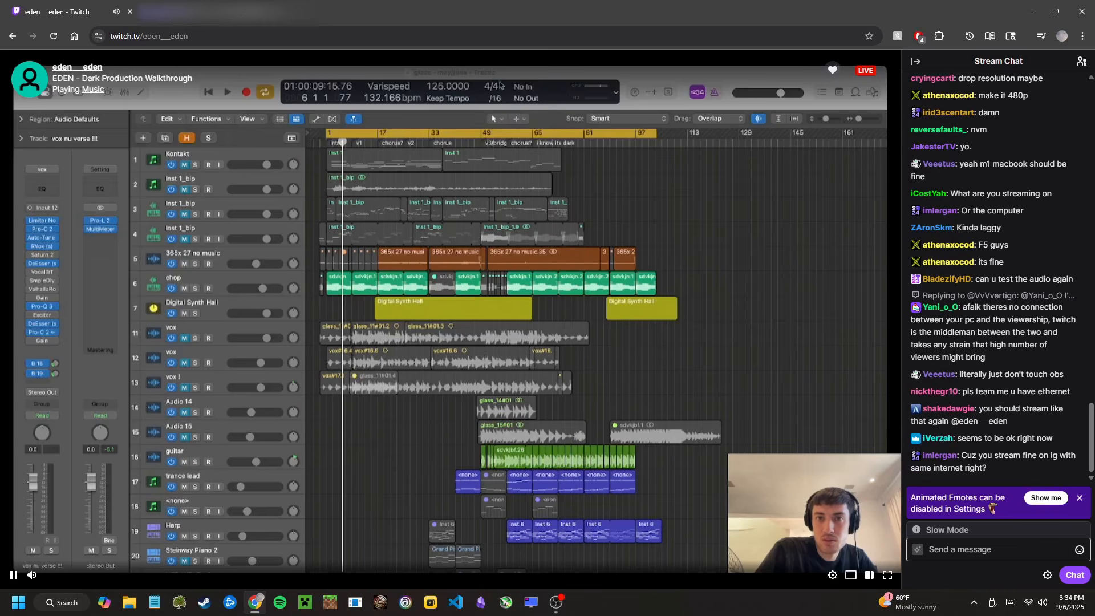
key(f)
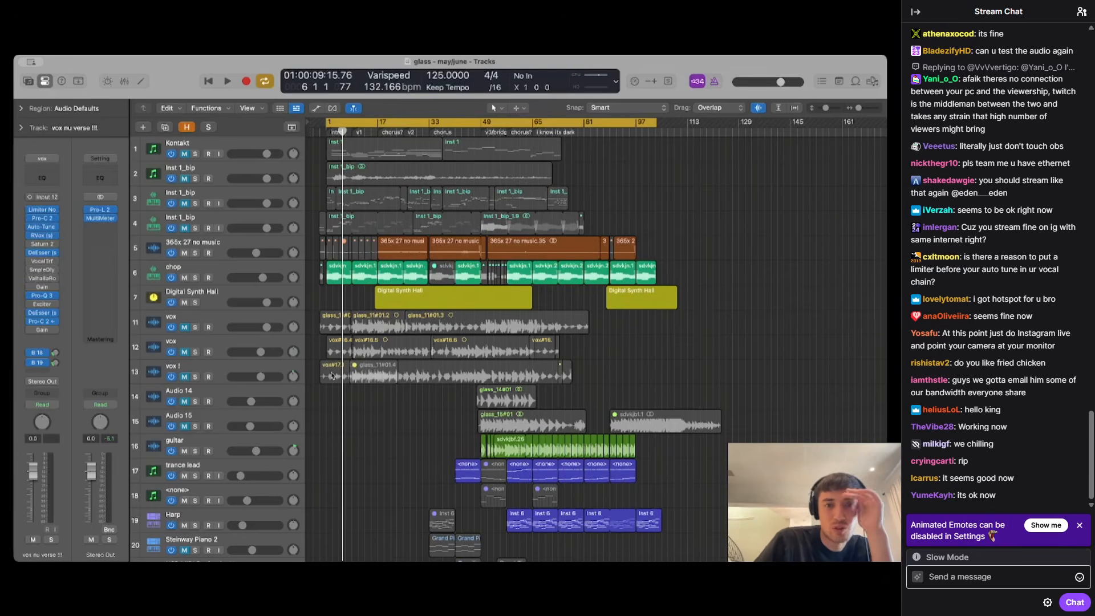
Solo the chop track and play it from bar 6
scroll(331, 375, up, 3)
scroll(411, 330, down, 2)
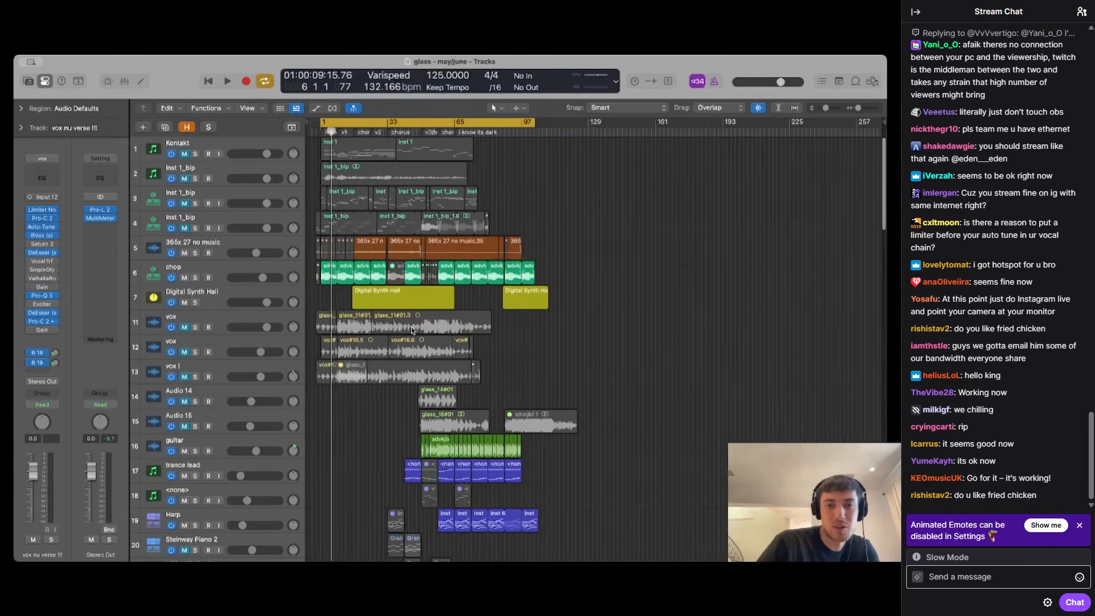
click(195, 277)
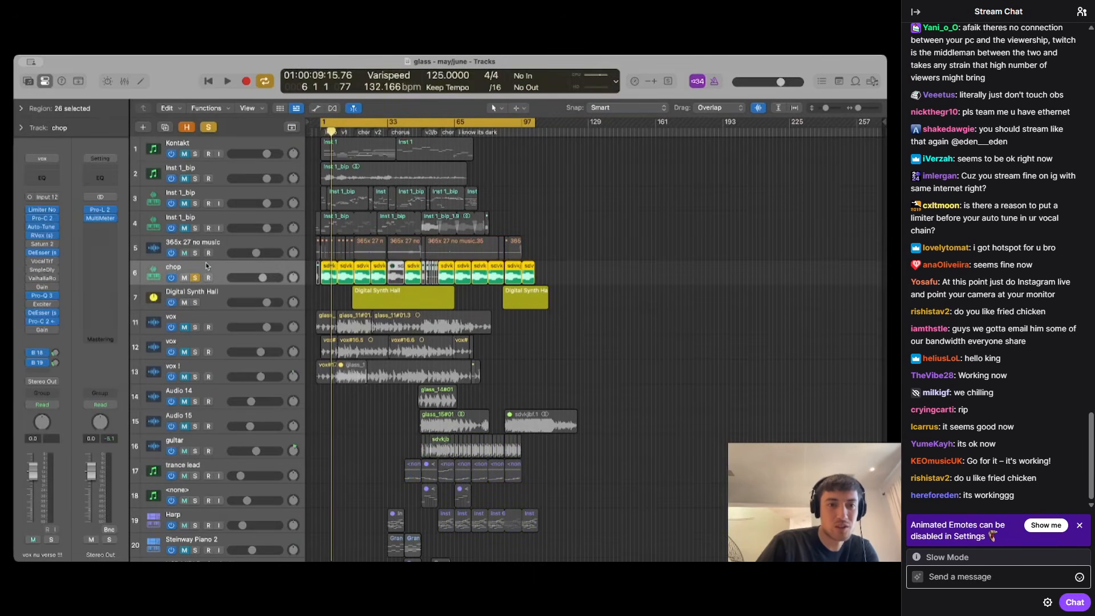
key(space)
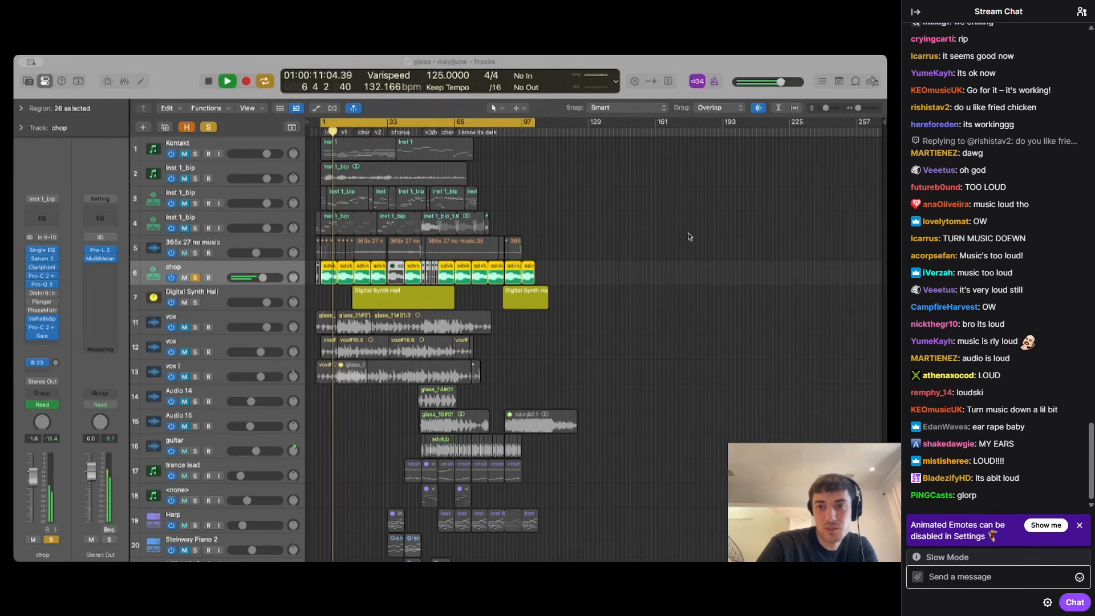
click(634, 420)
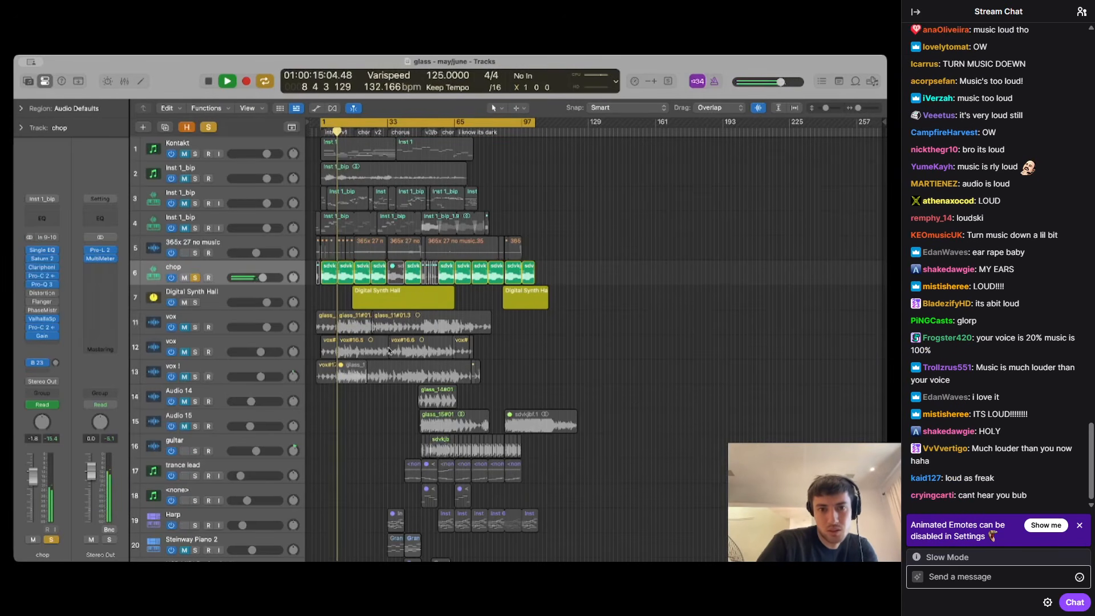
Stop playback, turn off cycle mode and unsolo the chop track
key(space)
key(c)
click(194, 278)
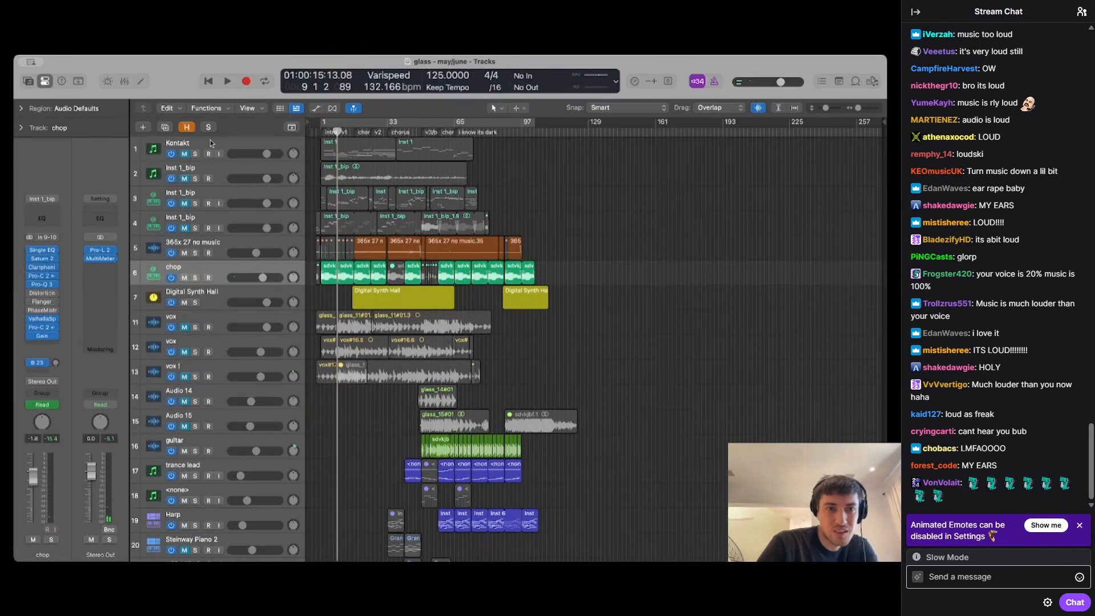
Unmute the Kontakt track and select it to show its channel strip
click(183, 154)
click(199, 148)
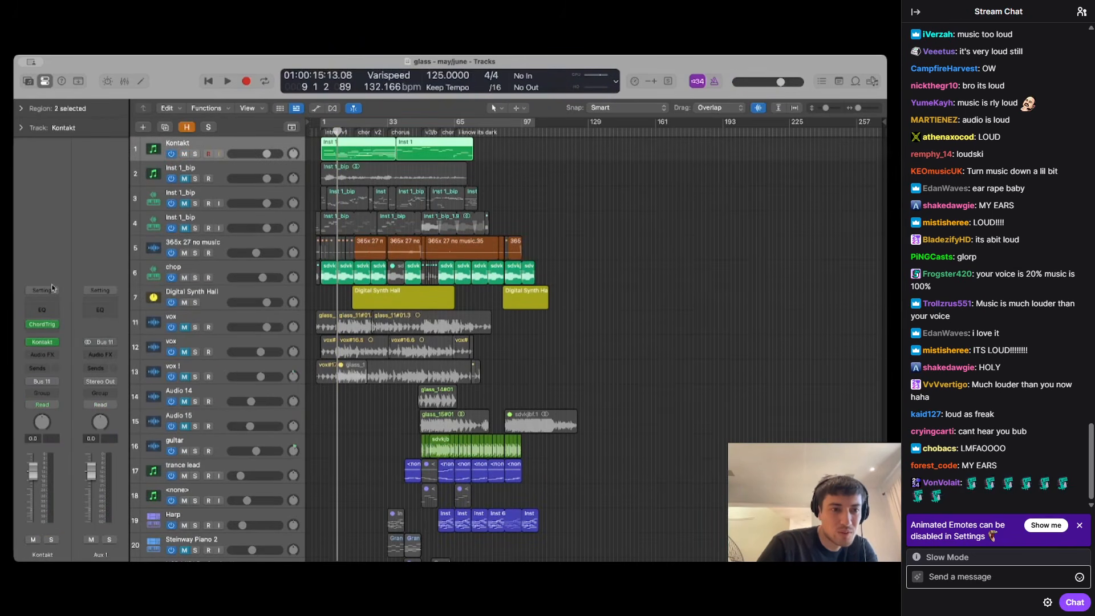
mouse_move(44, 347)
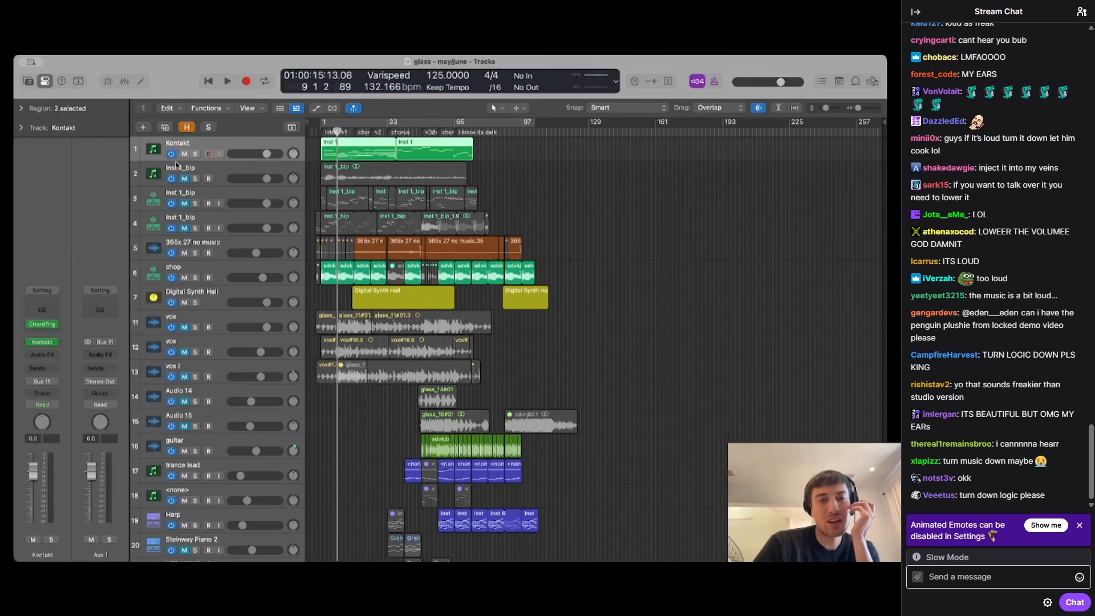
Solo the selected Kontakt regions and play them from bar 2 through the intro
key(ctrl+s)
scroll(342, 158, up, 5)
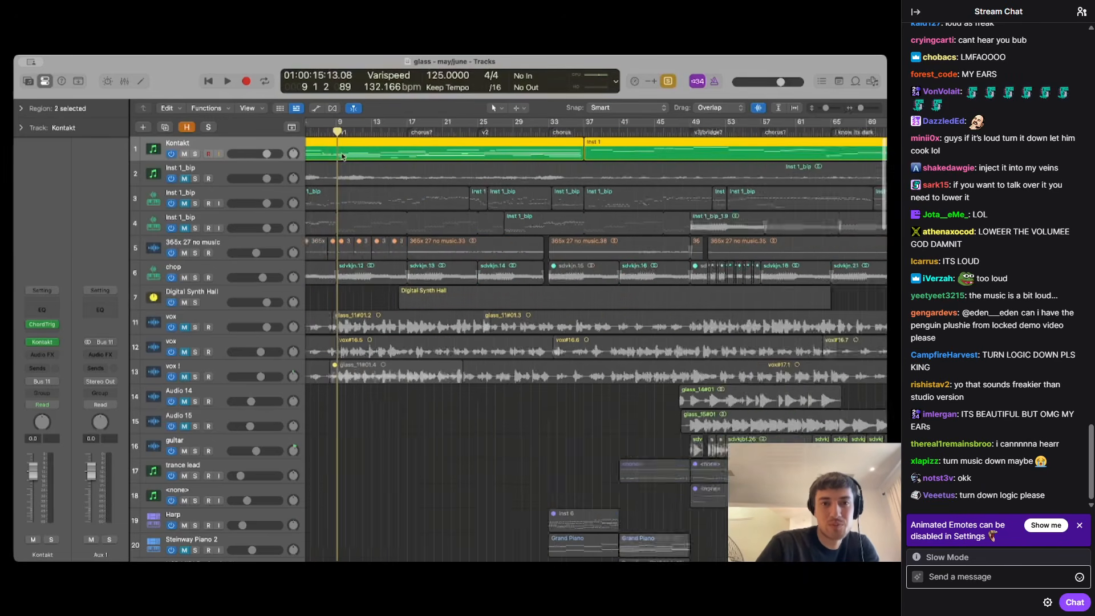
scroll(331, 170, left, 4)
click(372, 135)
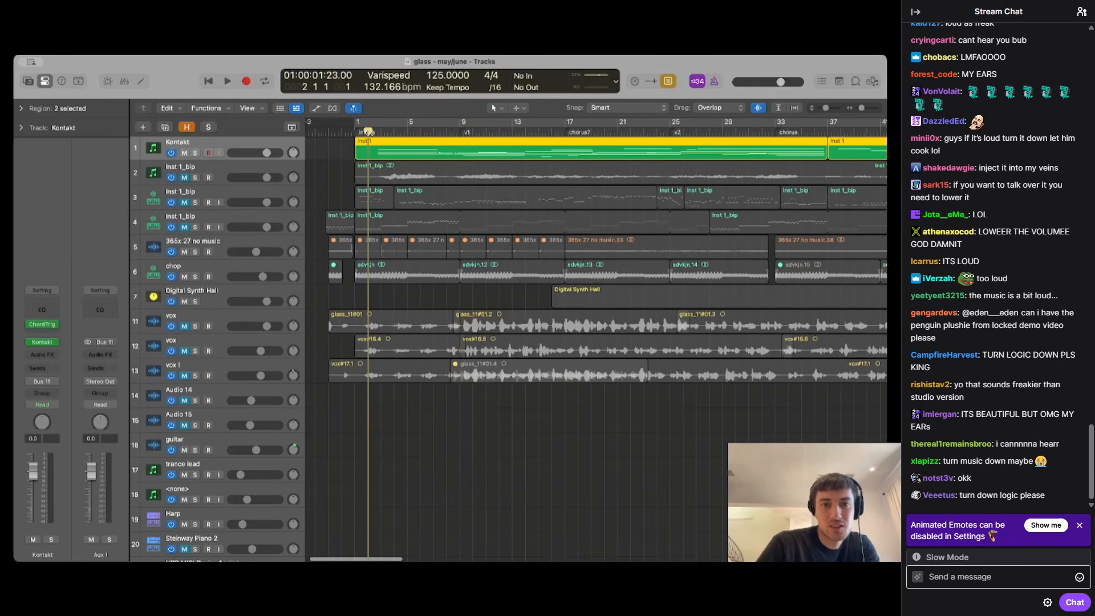
key(space)
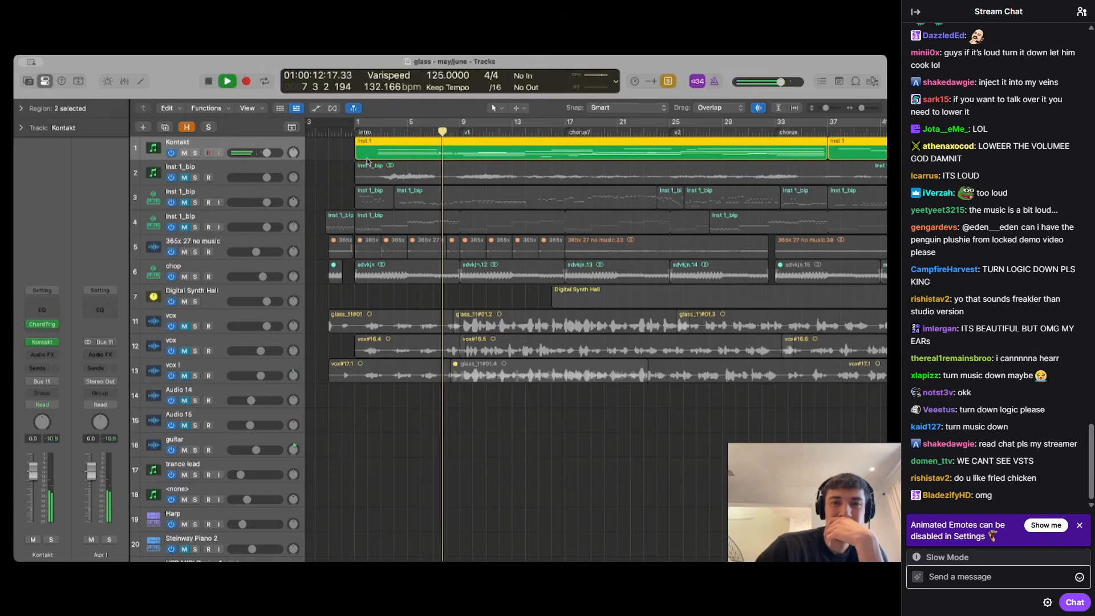
key(space)
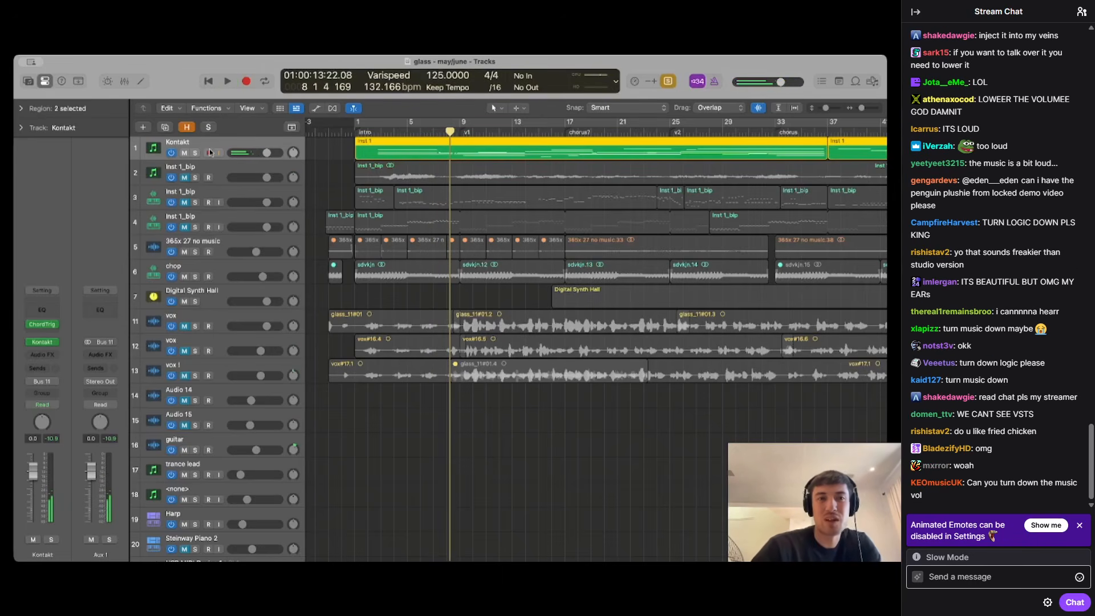
Unmute and solo the Inst 1_bip audio track below Kontakt and play it from about bar 3
click(188, 171)
click(195, 178)
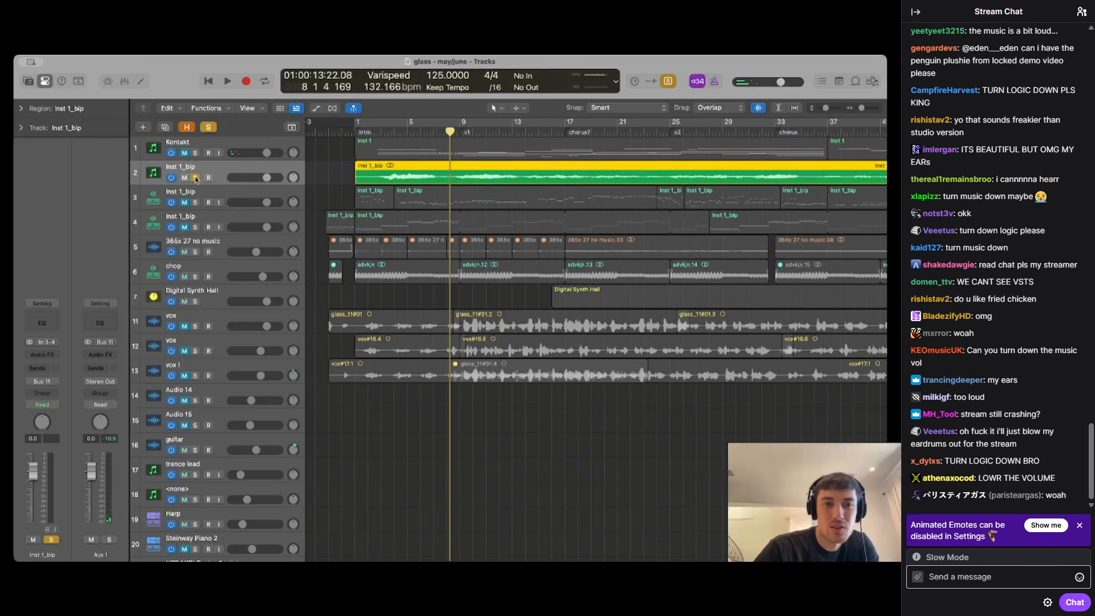
click(380, 131)
key(space)
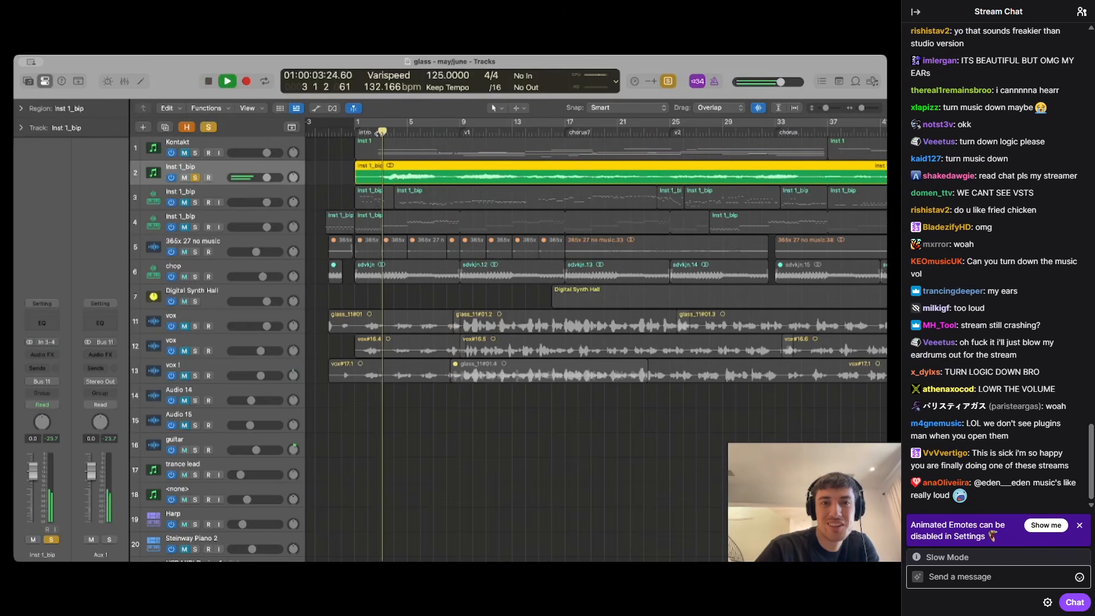
Audition the soloed Inst 1_bip track at about bars 15, 27, 32 and 40, and move the playhead to bar 57
click(552, 132)
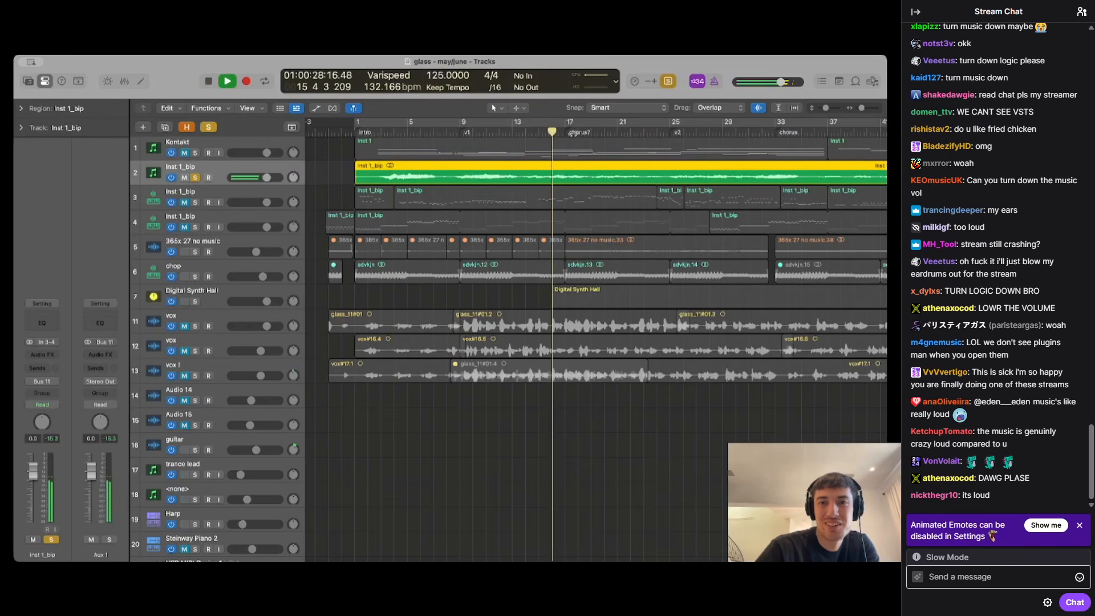
click(703, 132)
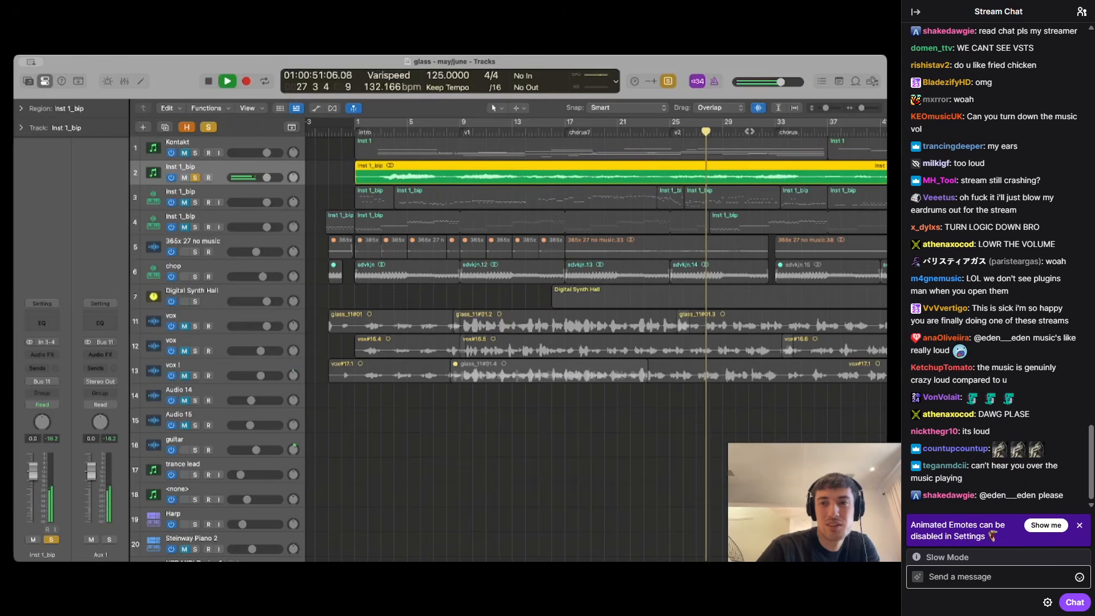
click(763, 131)
key(space)
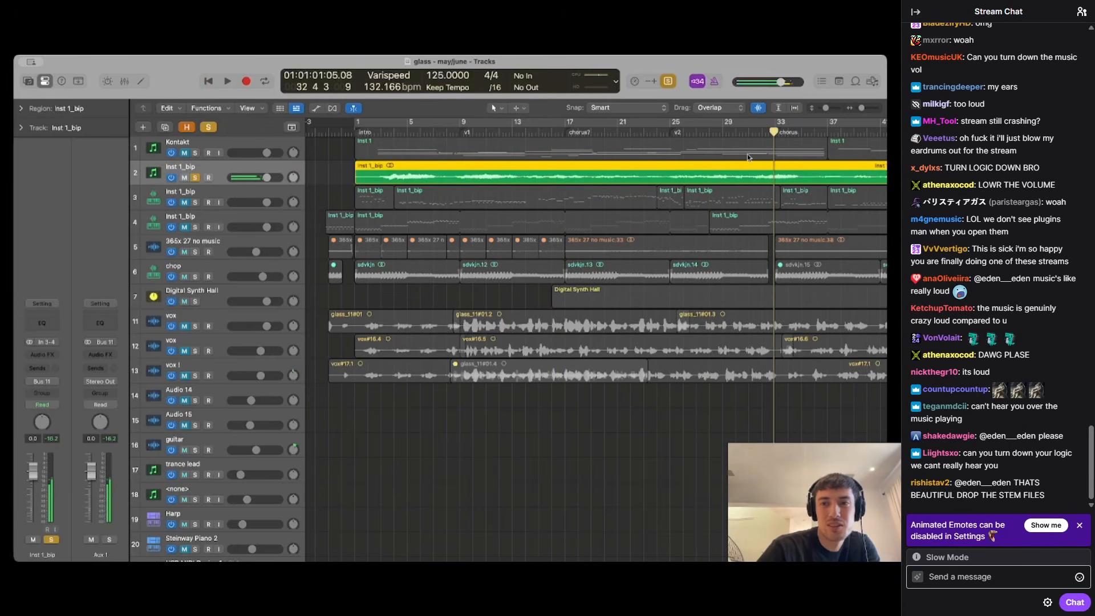
scroll(747, 154, right, 5)
click(684, 132)
key(space)
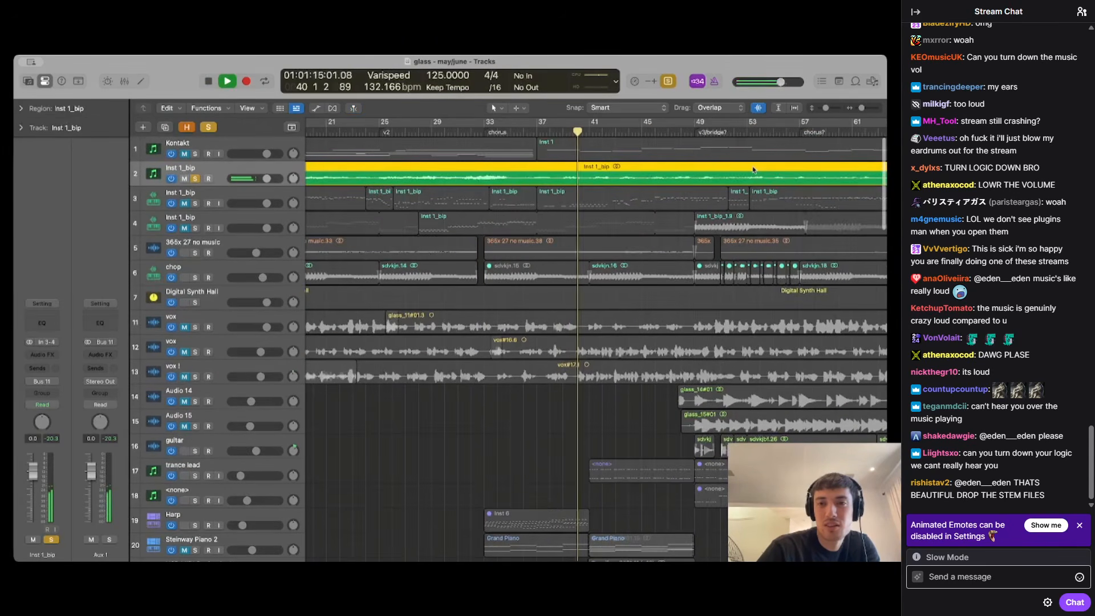
key(z)
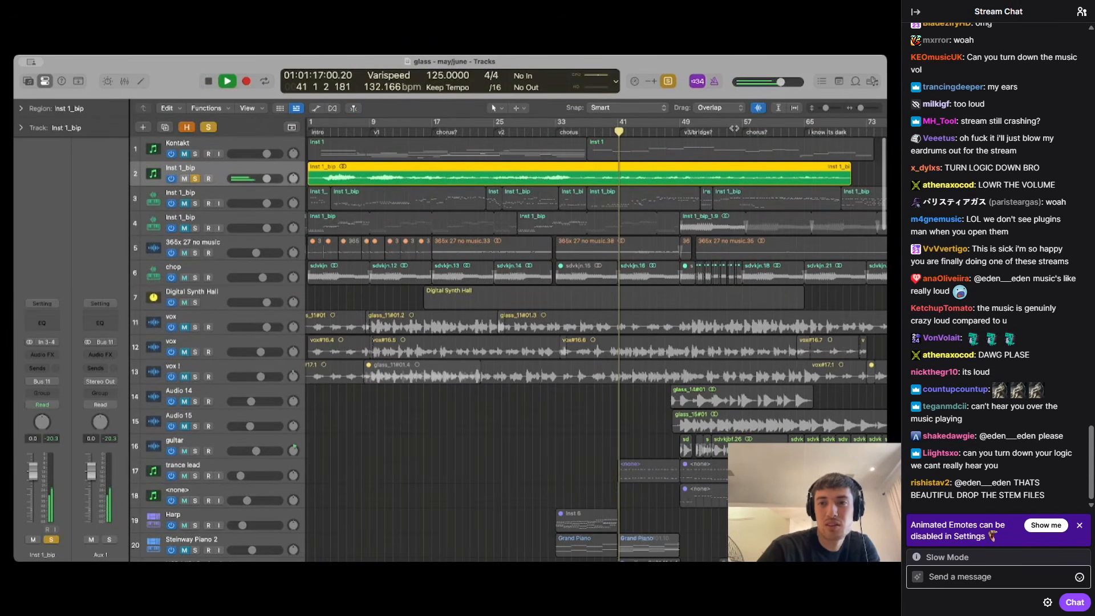
key(space)
click(742, 130)
scroll(547, 160, left, 2)
Move the solo from track 2 to the unmuted track 3 and briefly play it from the project start
click(195, 178)
click(184, 208)
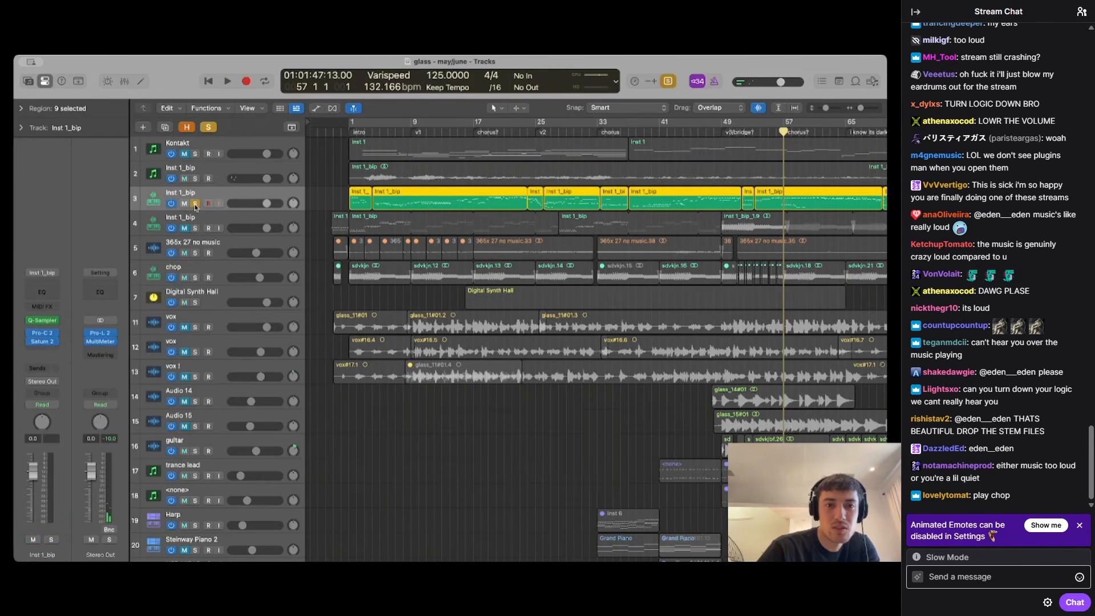
click(195, 204)
key(Return)
key(space)
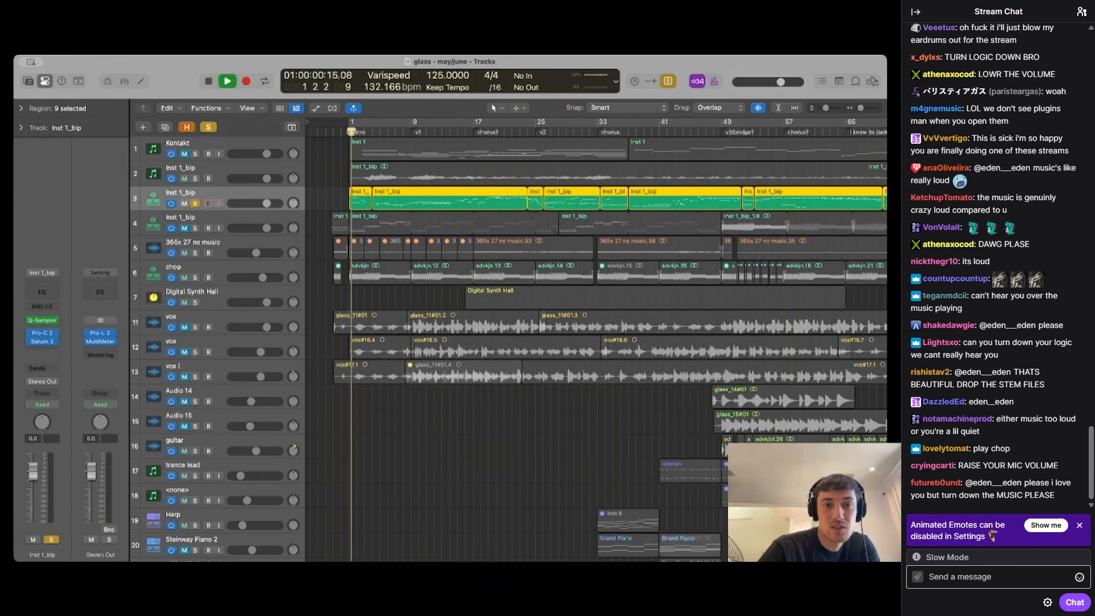
key(space)
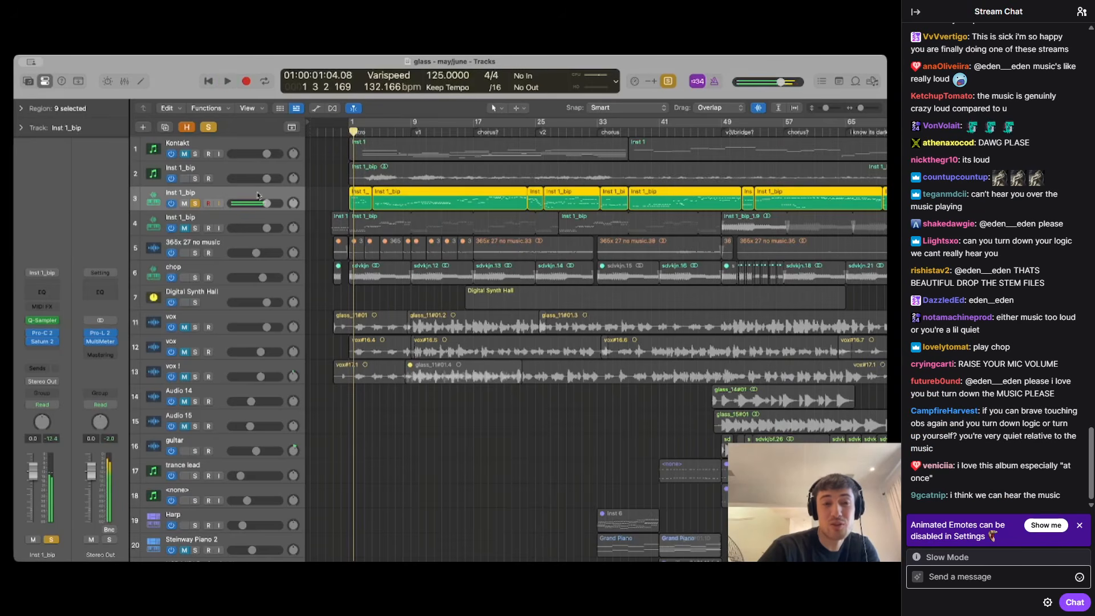
Switch the solo back to the Inst 1_bip audio track on track 2 and play it through the intro
click(195, 178)
click(345, 154)
click(197, 172)
key(space)
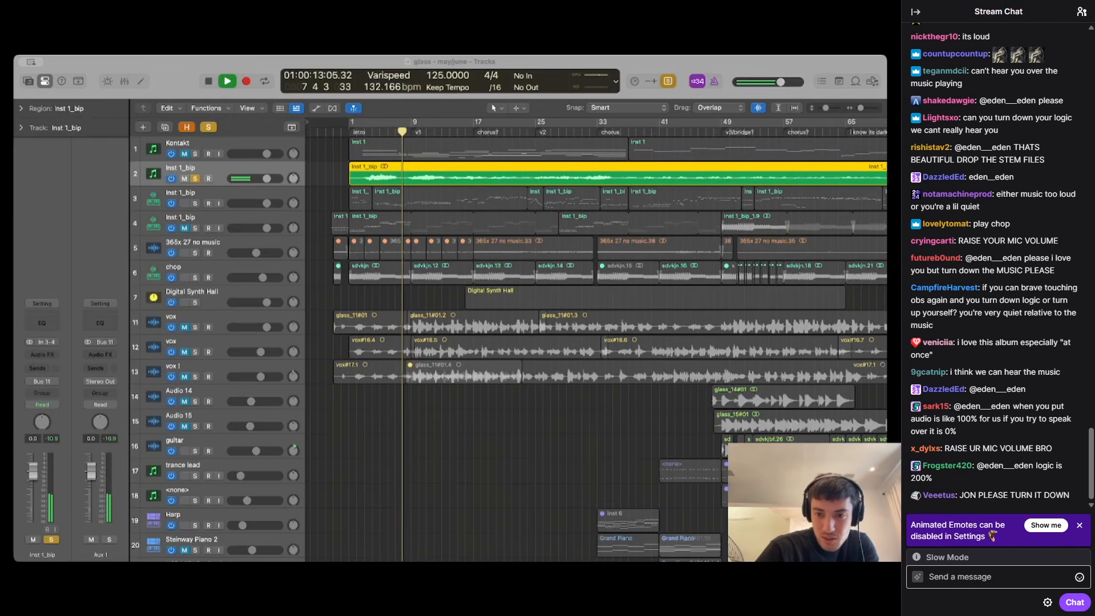
key(space)
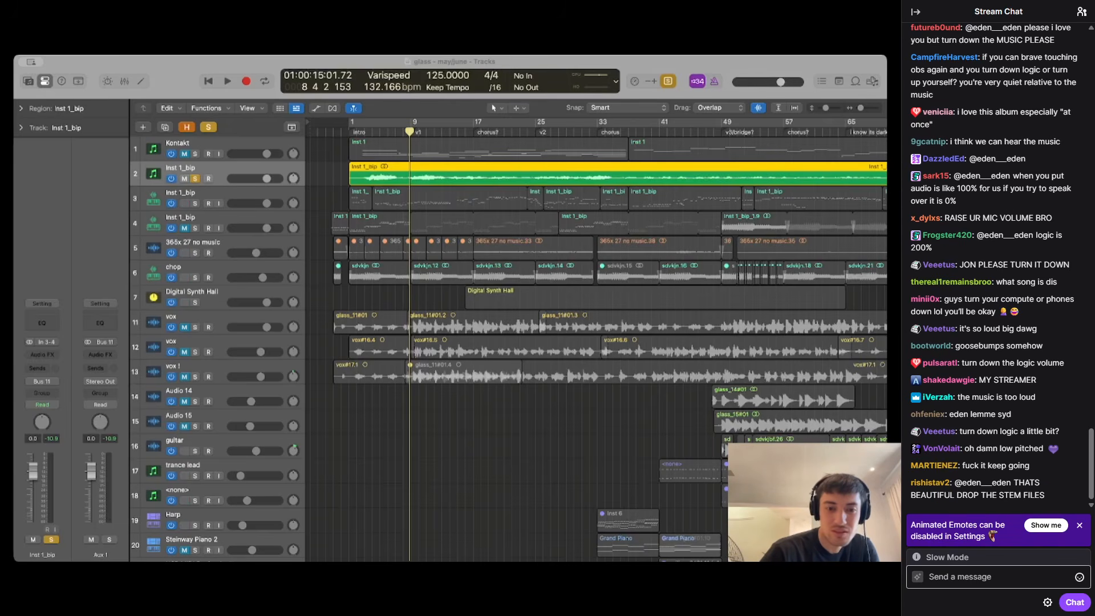
Lower the project's master volume in the mixer, and close the mixer
key(x)
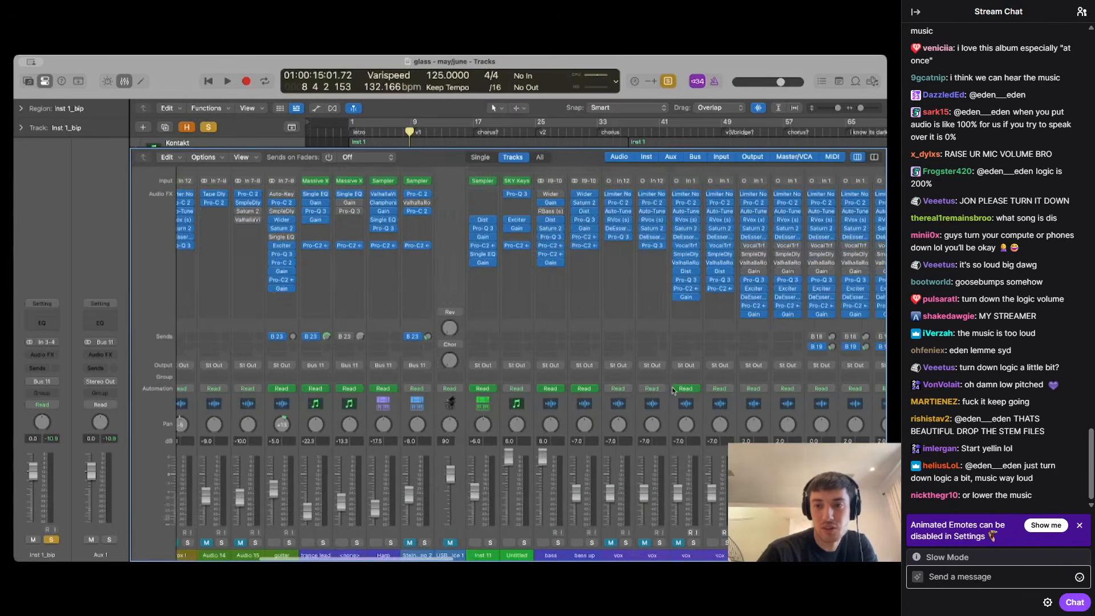
scroll(657, 391, right, 10)
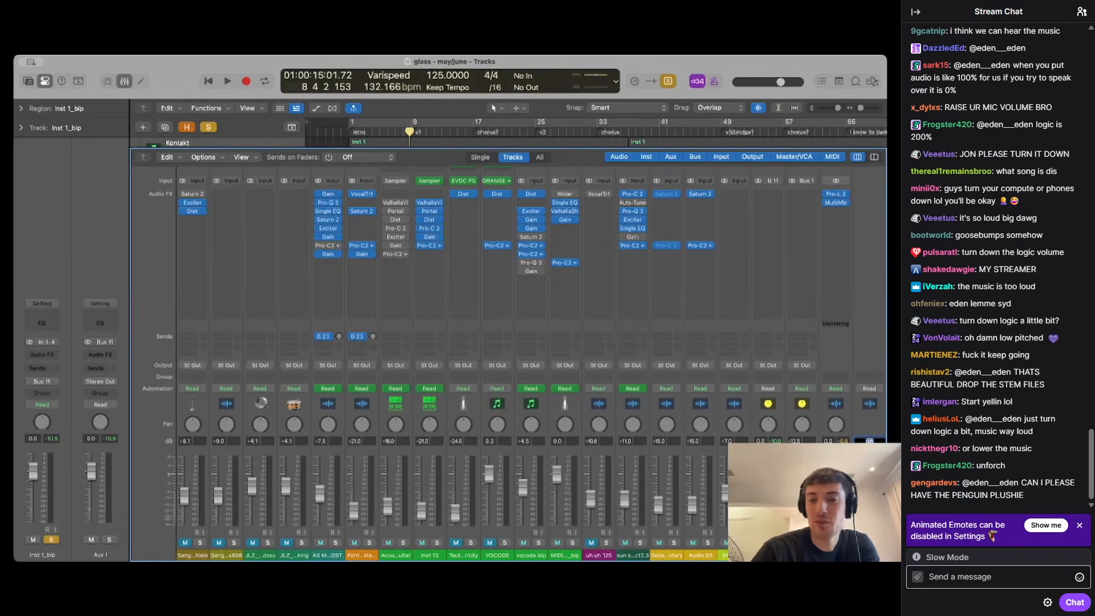
key(x)
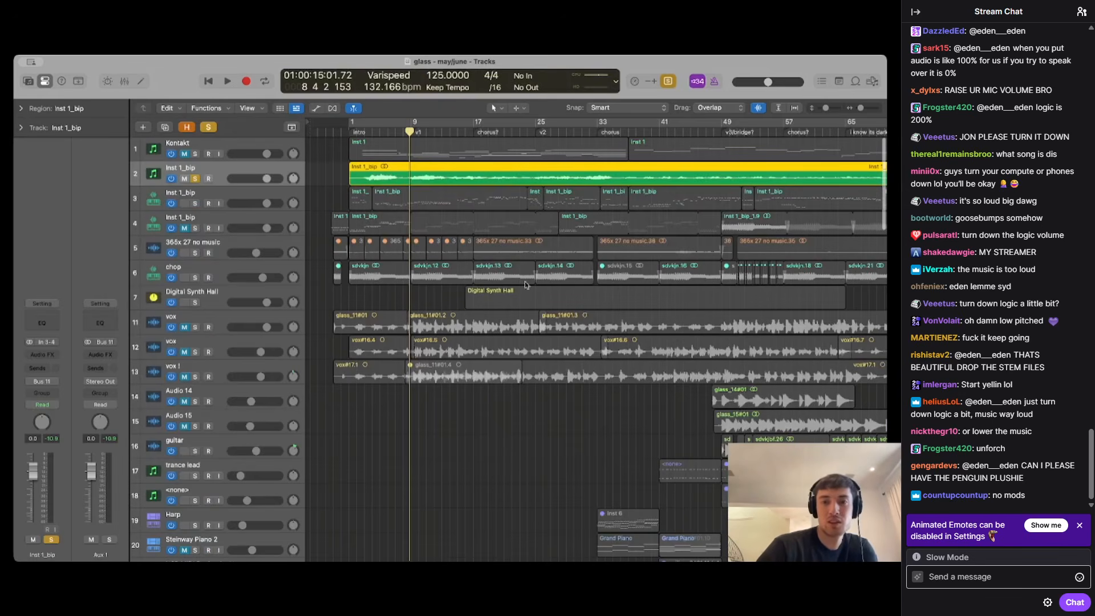
Play the soloed track 2 from about bar 4 to check its loudness
click(372, 126)
key(space)
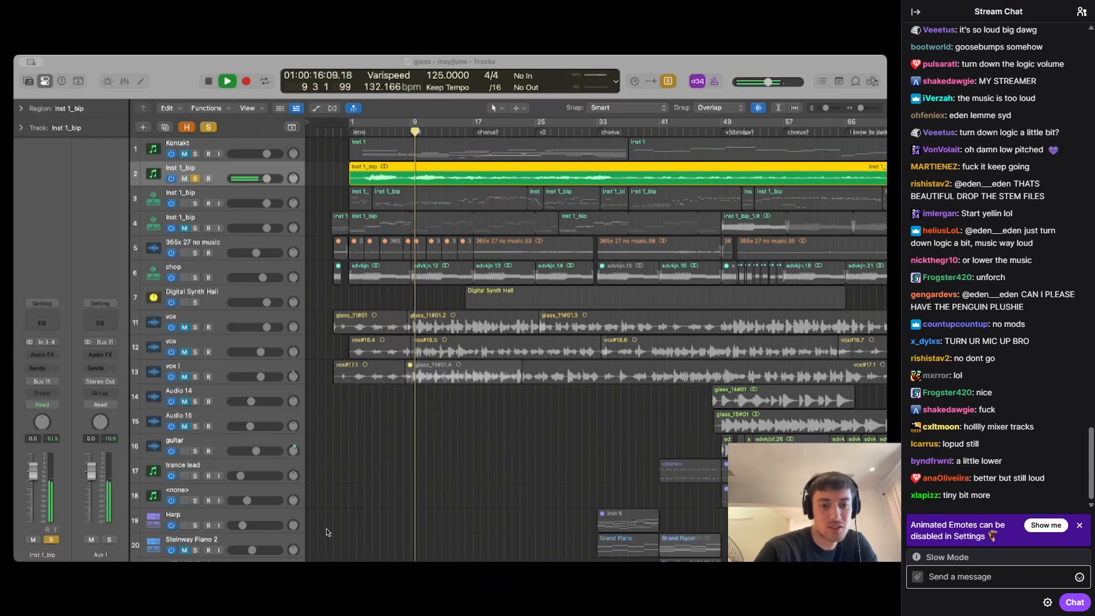
key(space)
Reduce the master volume a little further in the mixer and return to the track arrangement
key(x)
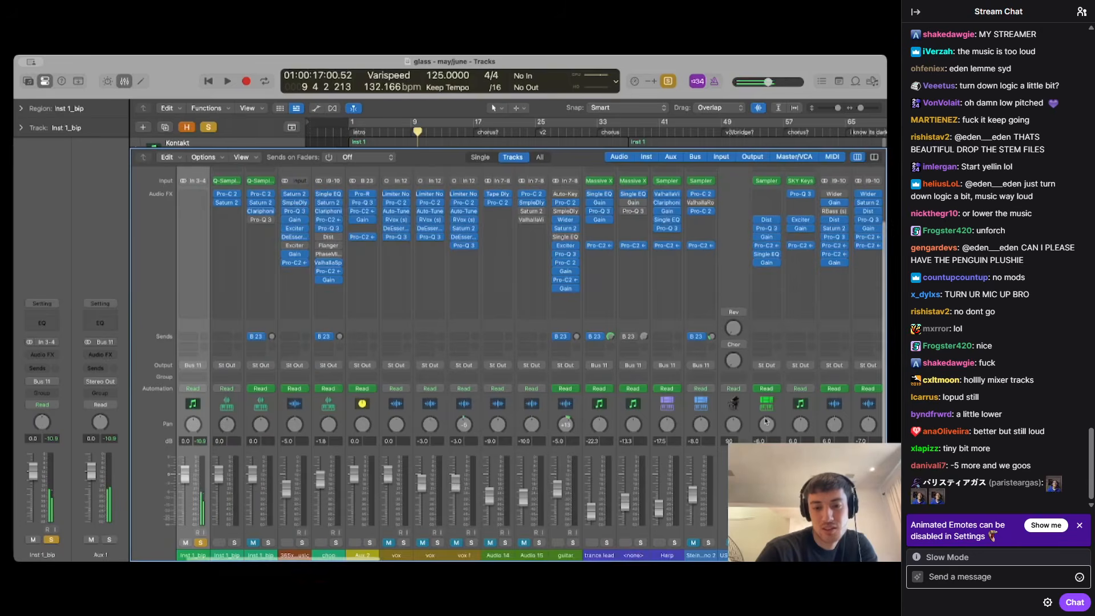
scroll(769, 419, right, 10)
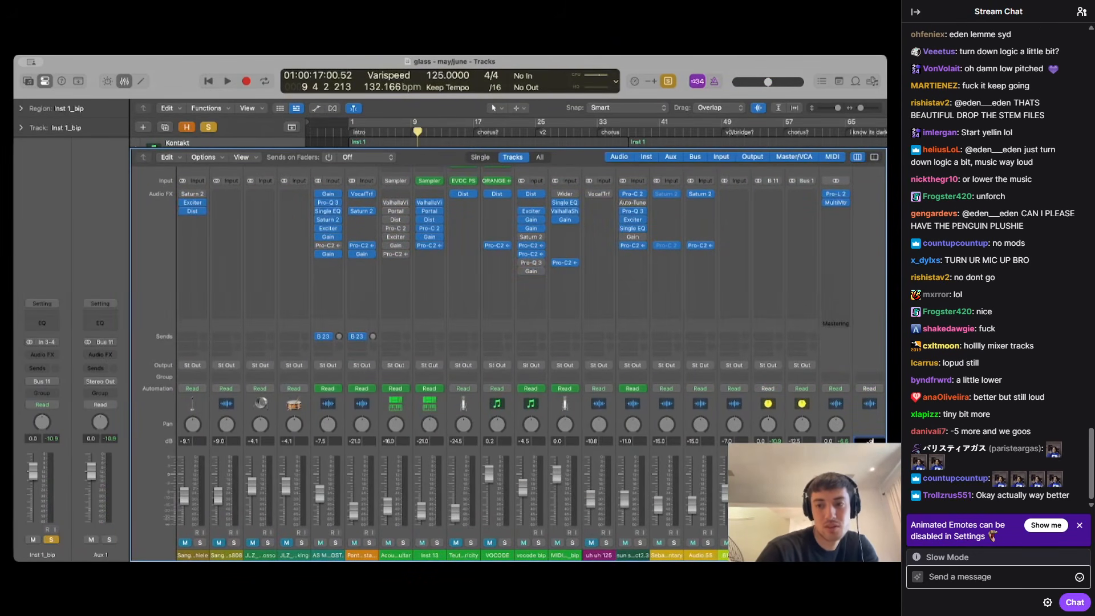
key(x)
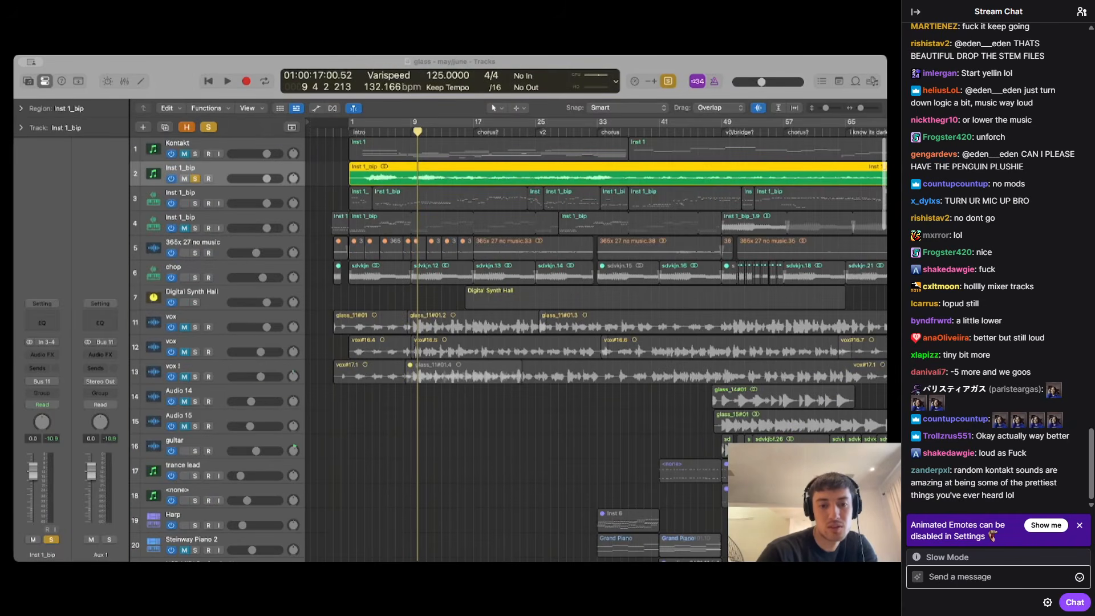
Resume playing the soloed track and rewind playback several bars into the intro
key(space)
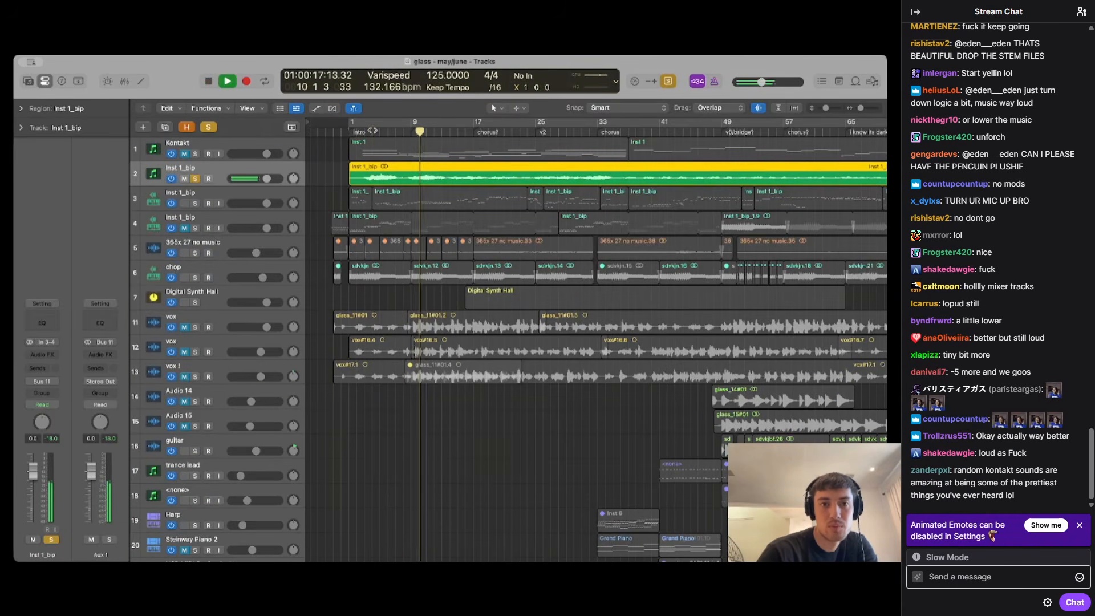
key(comma)
key(comma)
key(comma)
key(comma)
key(comma)
key(comma)
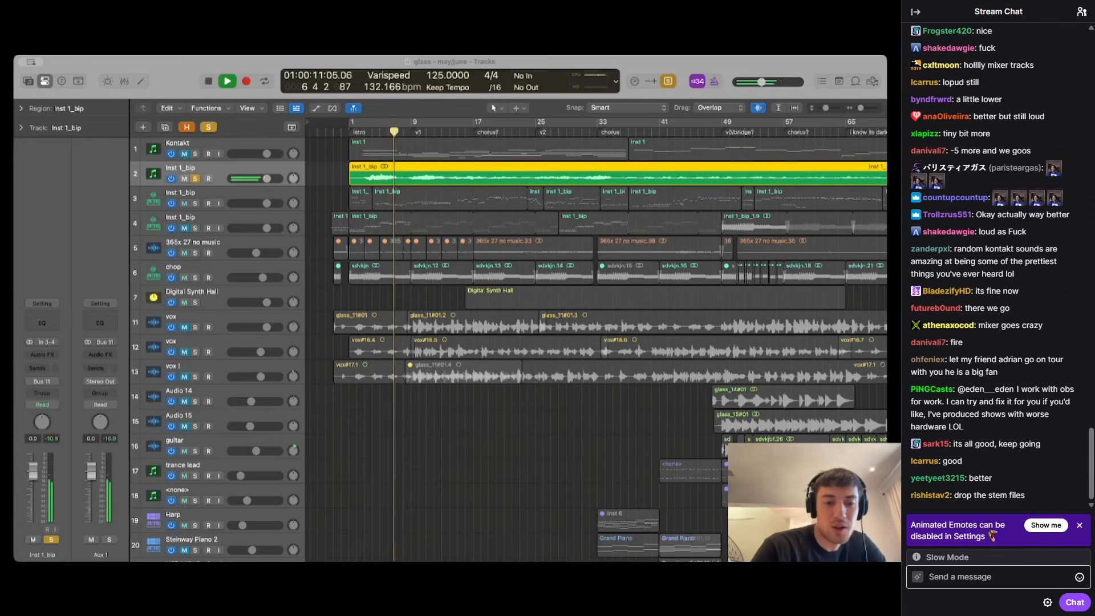
Play the soloed track 2 from about bar 10, then move the playhead to bar 26
key(space)
click(425, 133)
key(space)
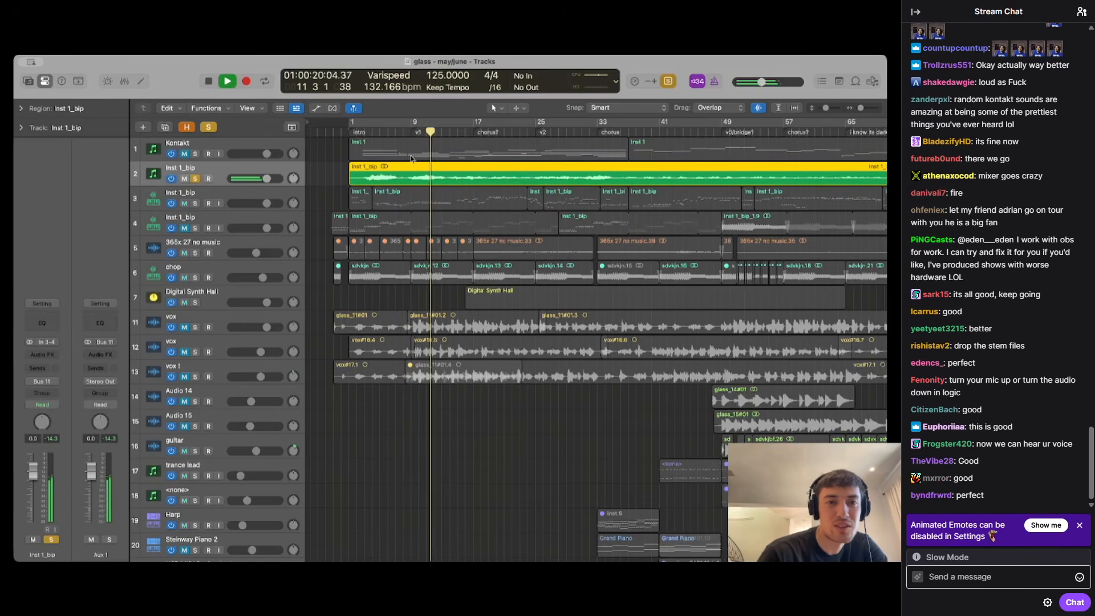
key(space)
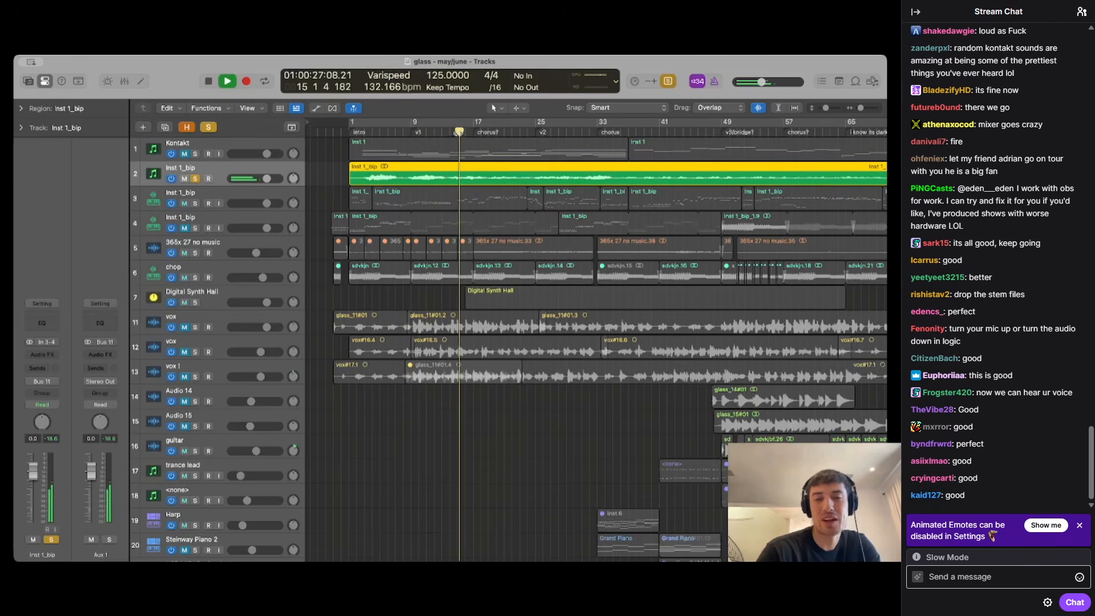
key(space)
click(541, 132)
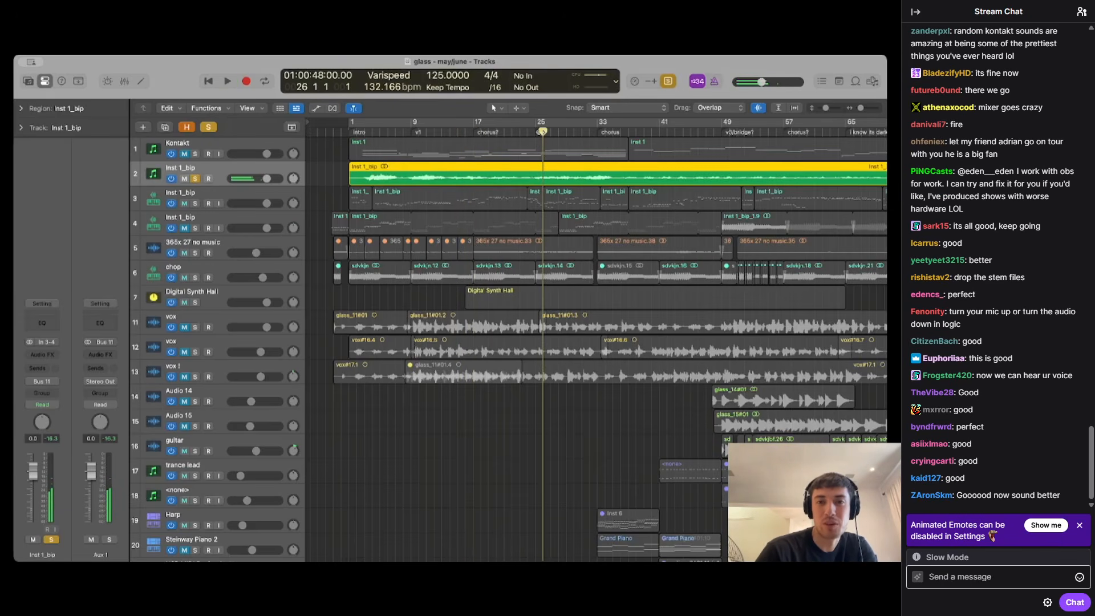
Check the Kontakt track briefly, then play soloed track 2 from bar 28 and again from about bar 32
click(204, 146)
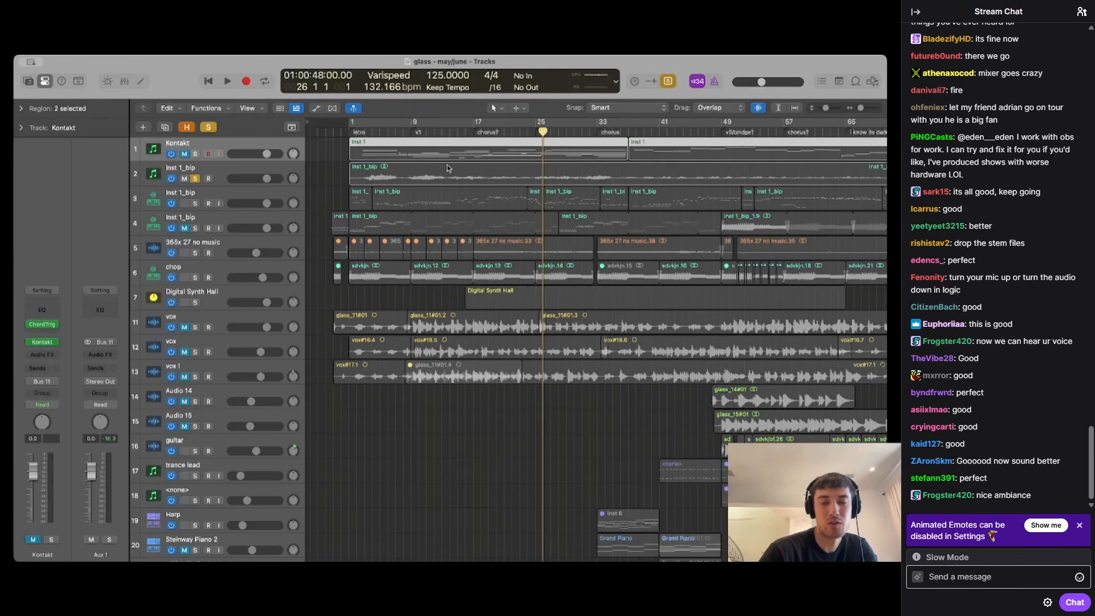
click(557, 132)
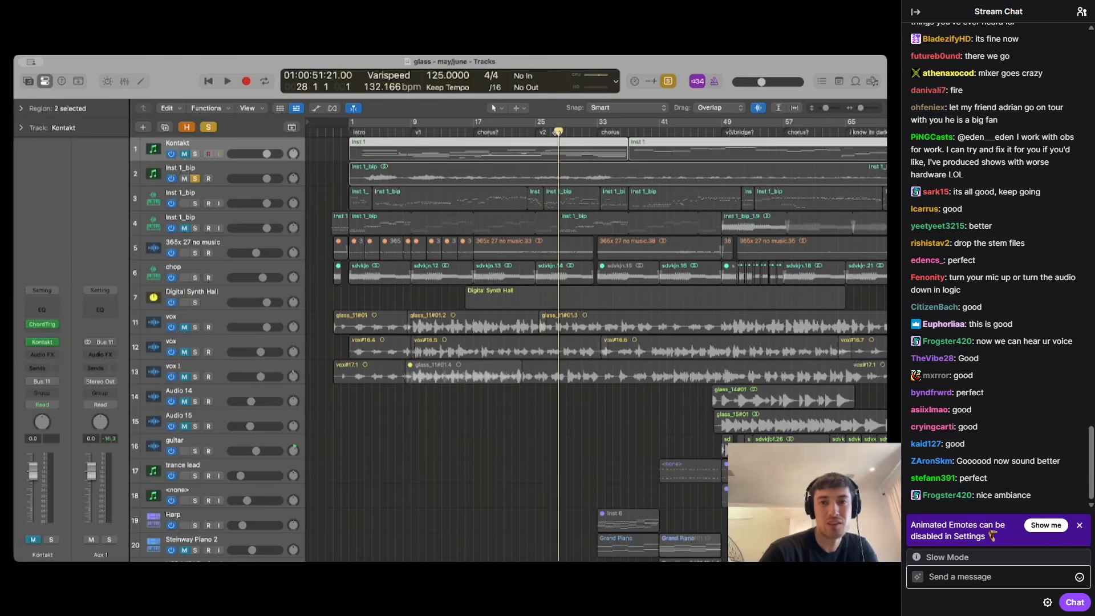
click(198, 166)
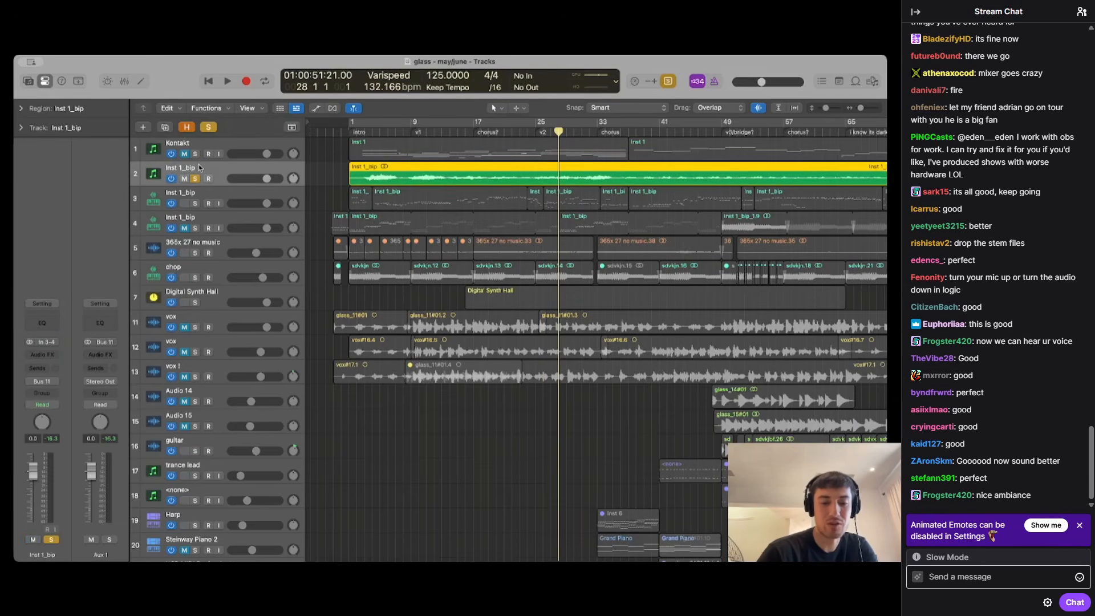
key(space)
key(space)
click(595, 131)
key(space)
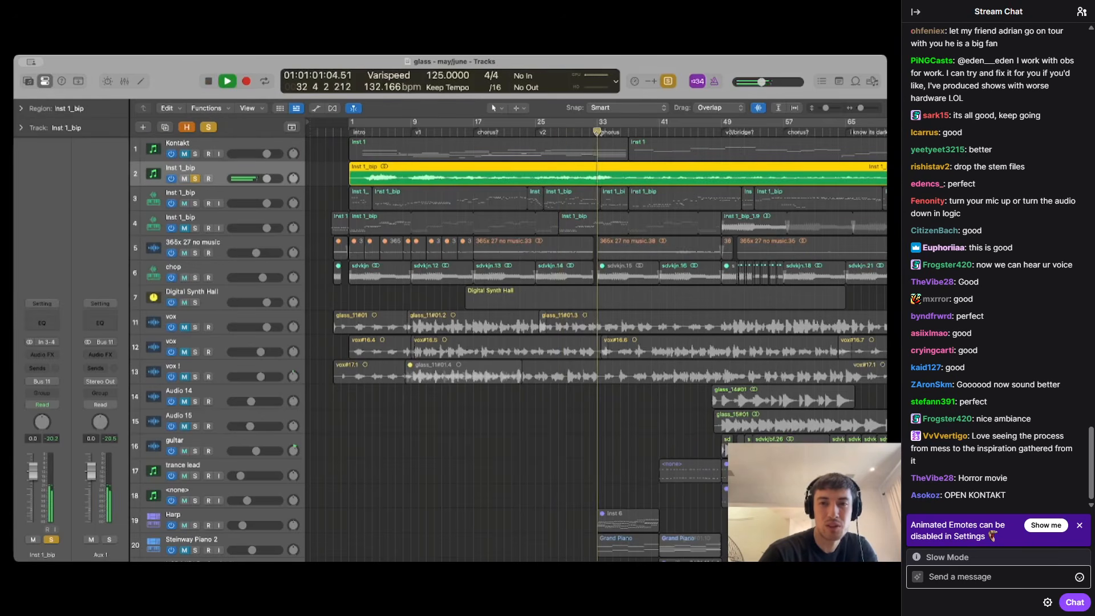
Play the soloed track 2 from about bar 48 at the bridge, then from about bar 64
scroll(594, 132, right, 8)
scroll(594, 132, down, 1)
key(space)
key(space)
click(516, 132)
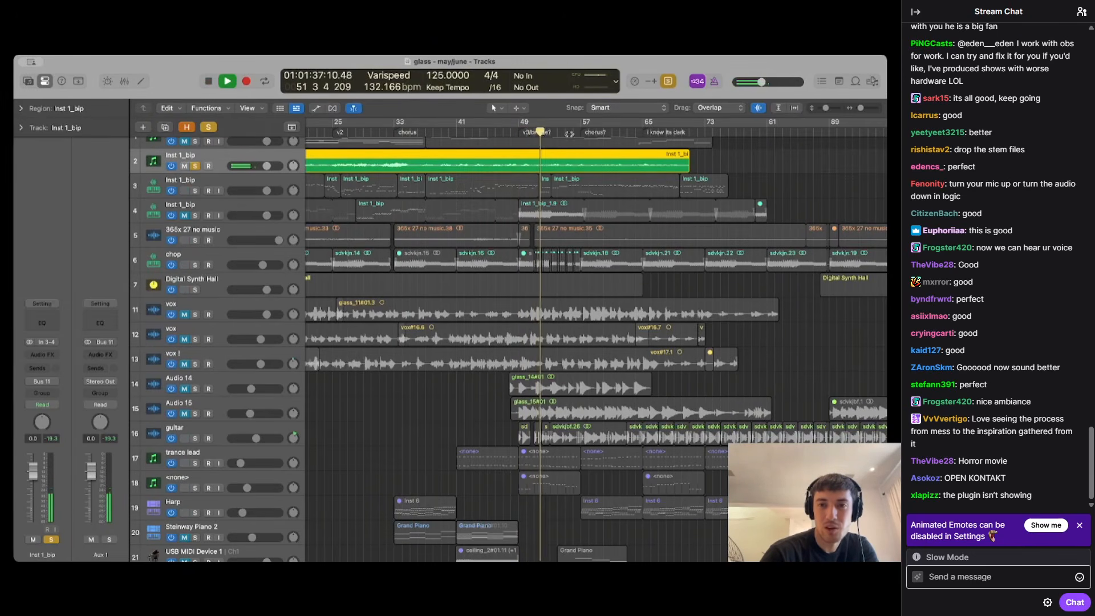
click(642, 132)
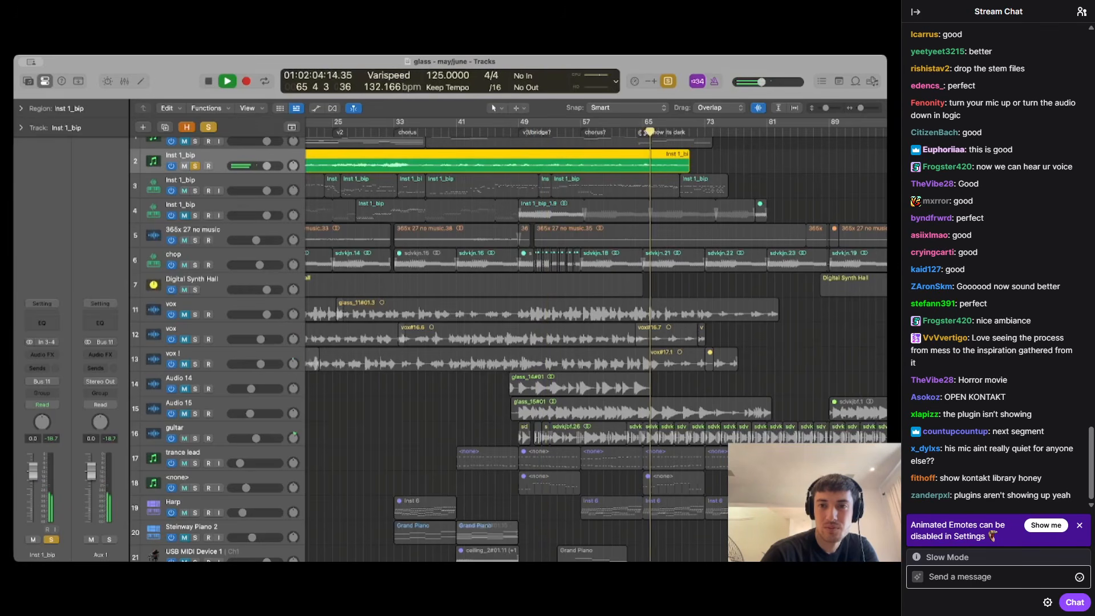
Switch the solo from track 2 to track 3 and play it from bar 1
scroll(411, 227, left, 10)
scroll(410, 227, up, 1)
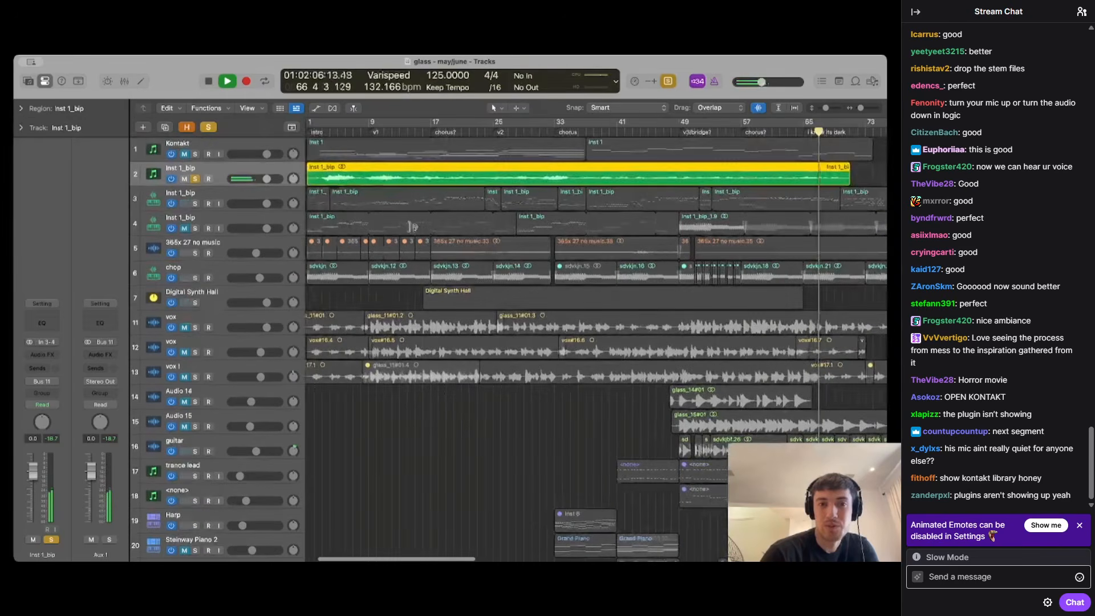
click(194, 179)
click(194, 195)
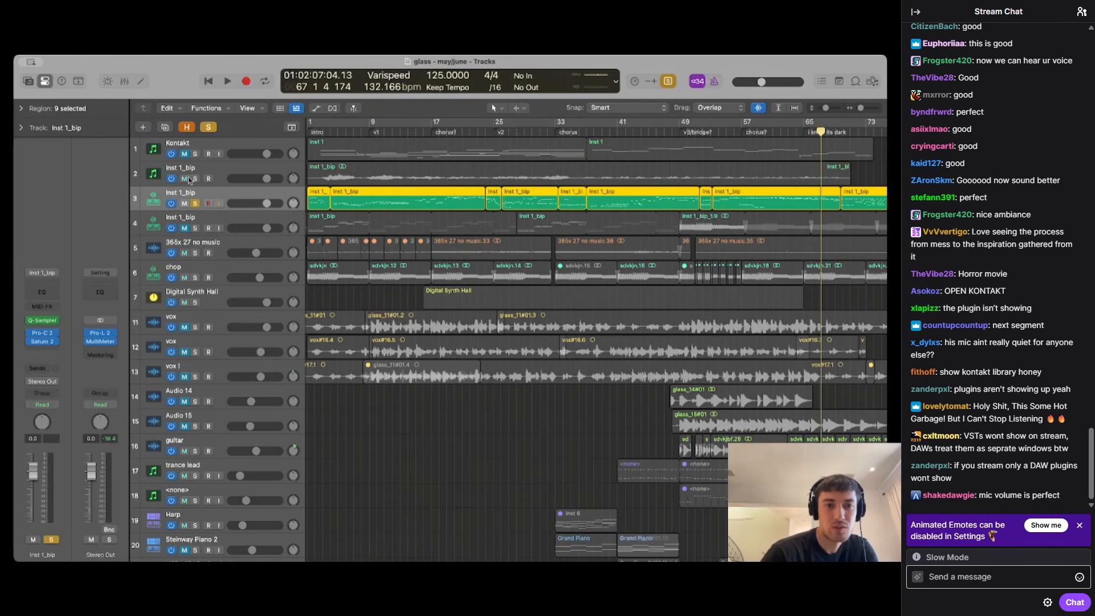
click(316, 133)
key(space)
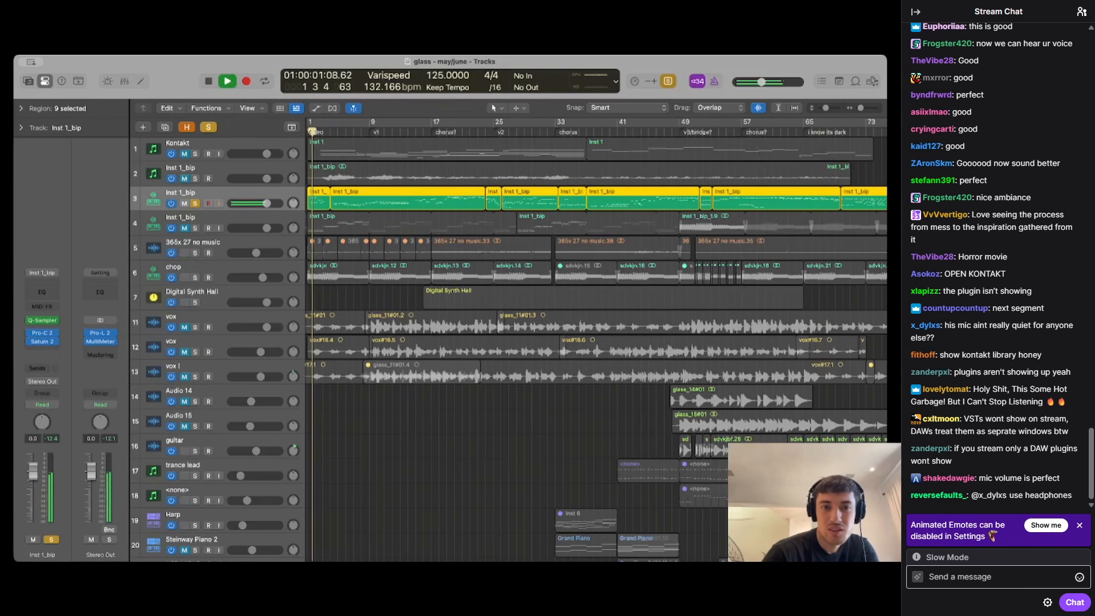
Audition the soloed track 3 from bar 6, then move the playhead to bar 9
scroll(315, 135, up, 5)
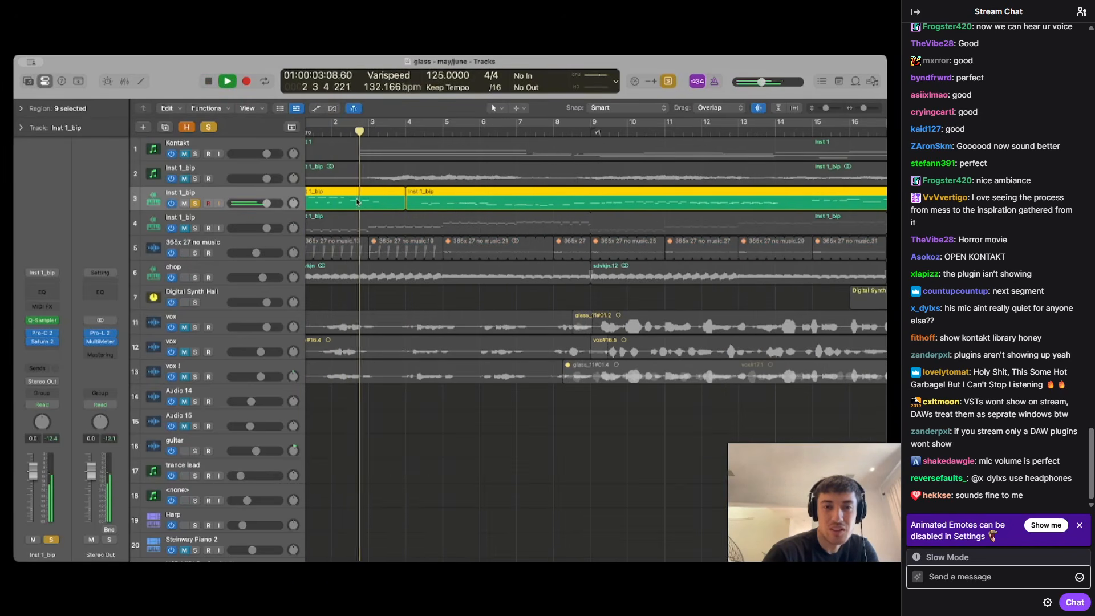
scroll(382, 183, right, 2)
click(454, 131)
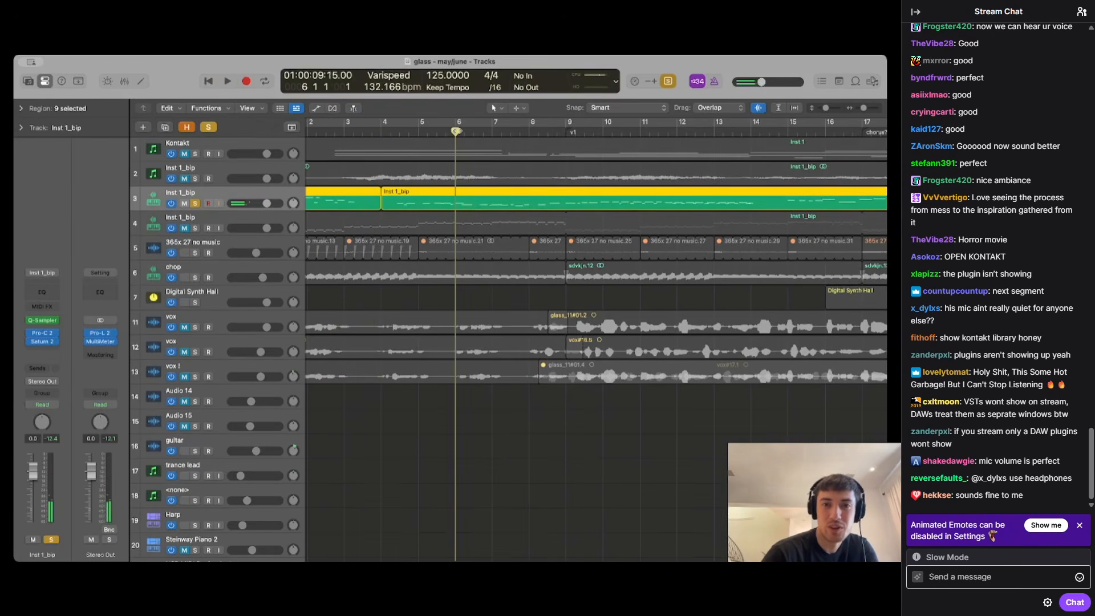
key(space)
click(589, 132)
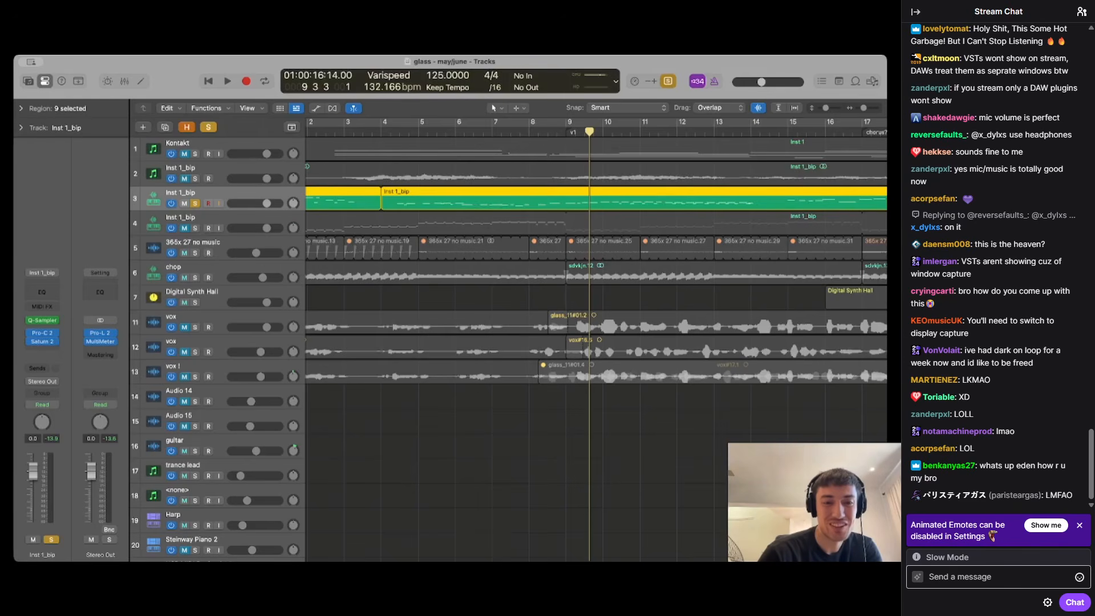
Inspect the Kontakt track's channel strip, reselect track 3, and play it from about bar 10
click(207, 151)
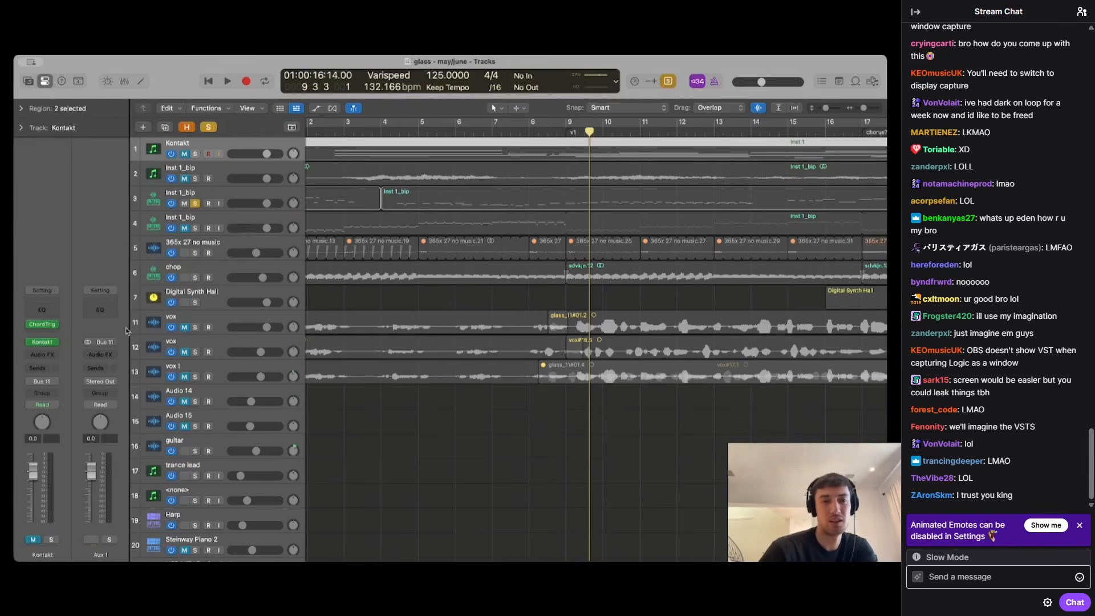
click(210, 195)
scroll(466, 279, down, 3)
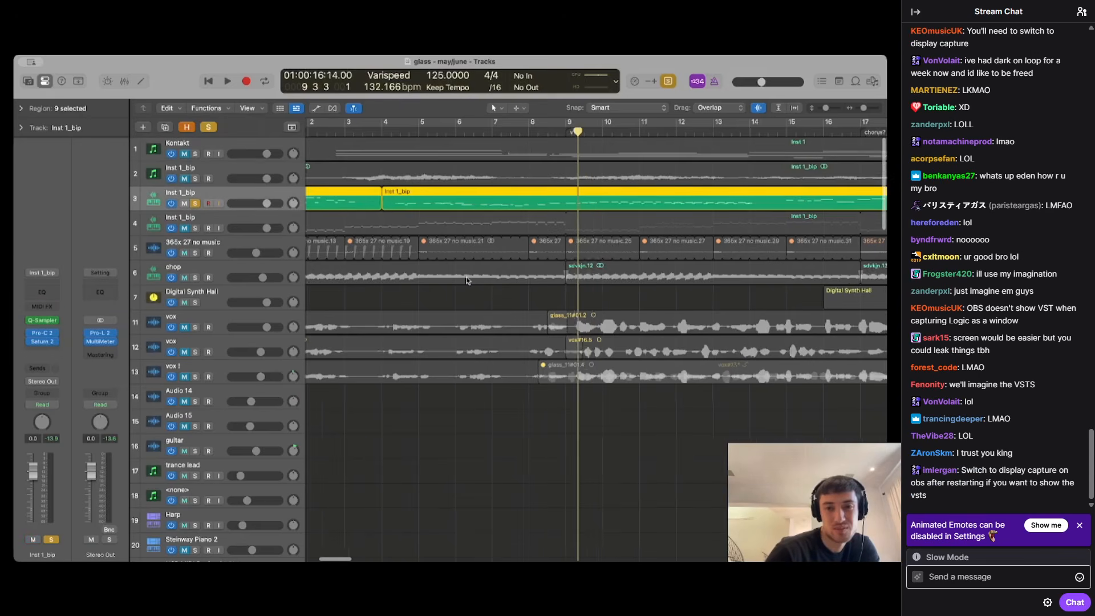
scroll(508, 269, right, 2)
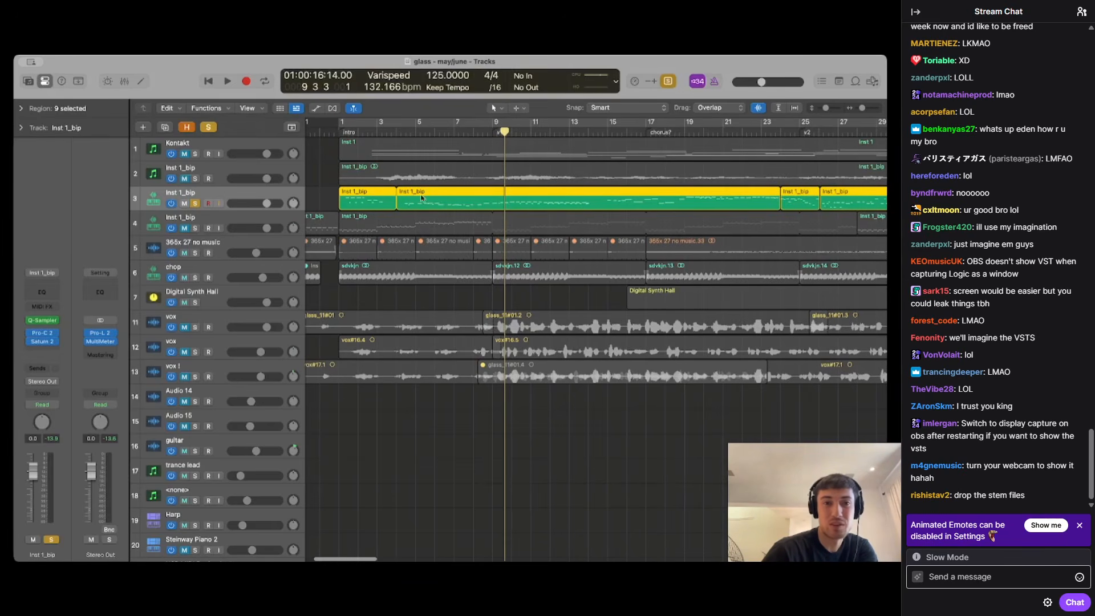
scroll(464, 158, right, 3)
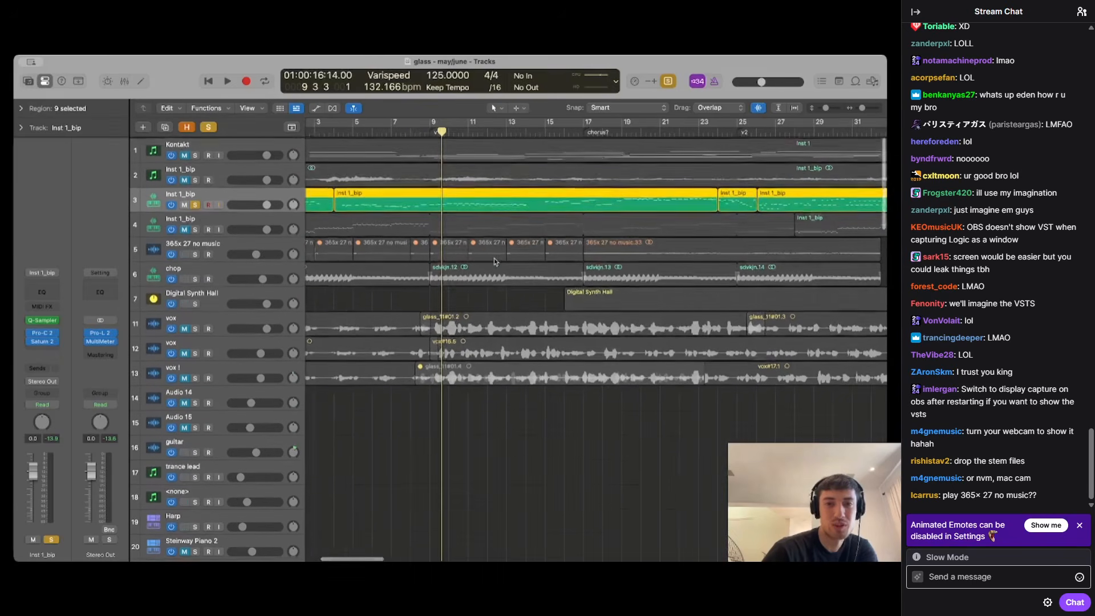
click(462, 133)
key(space)
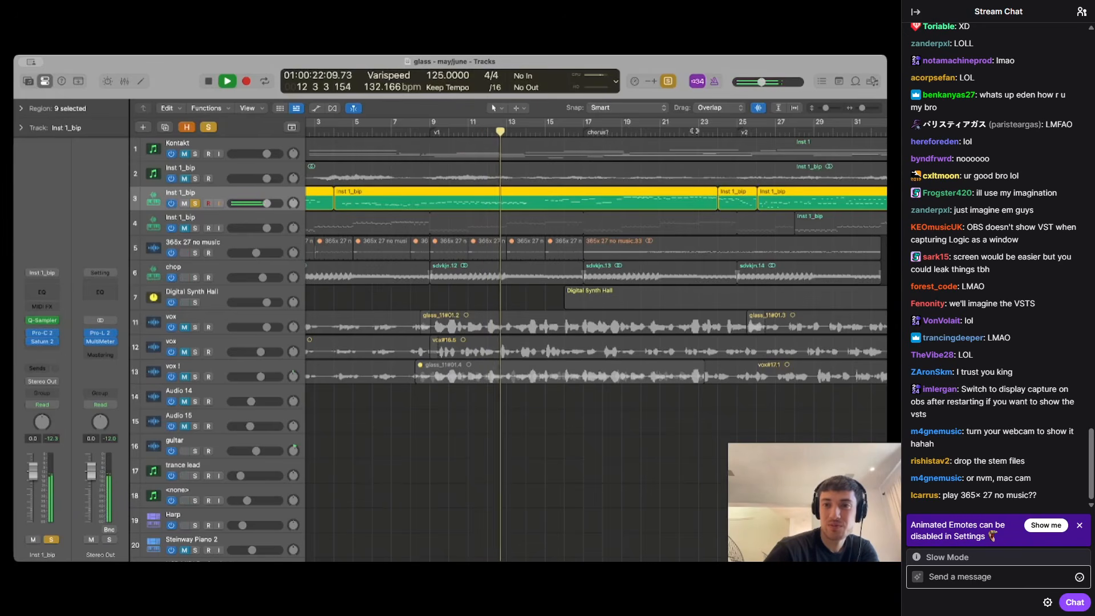
Play track 3 from about bar 24 and examine its notes in the Piano Roll through about bar 34
click(716, 133)
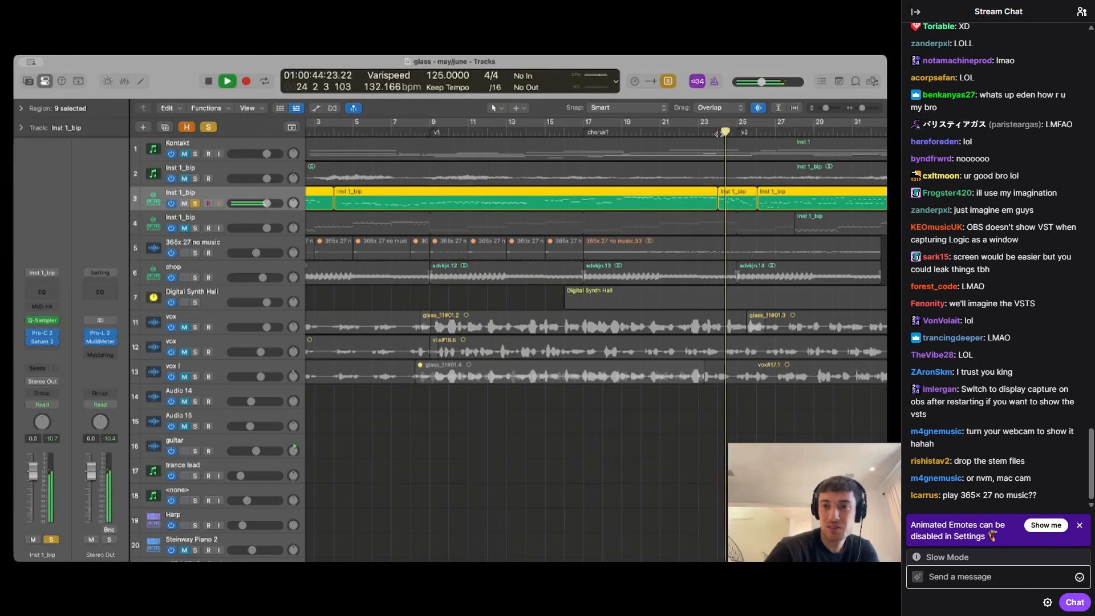
double_click(740, 205)
scroll(514, 512, down, 3)
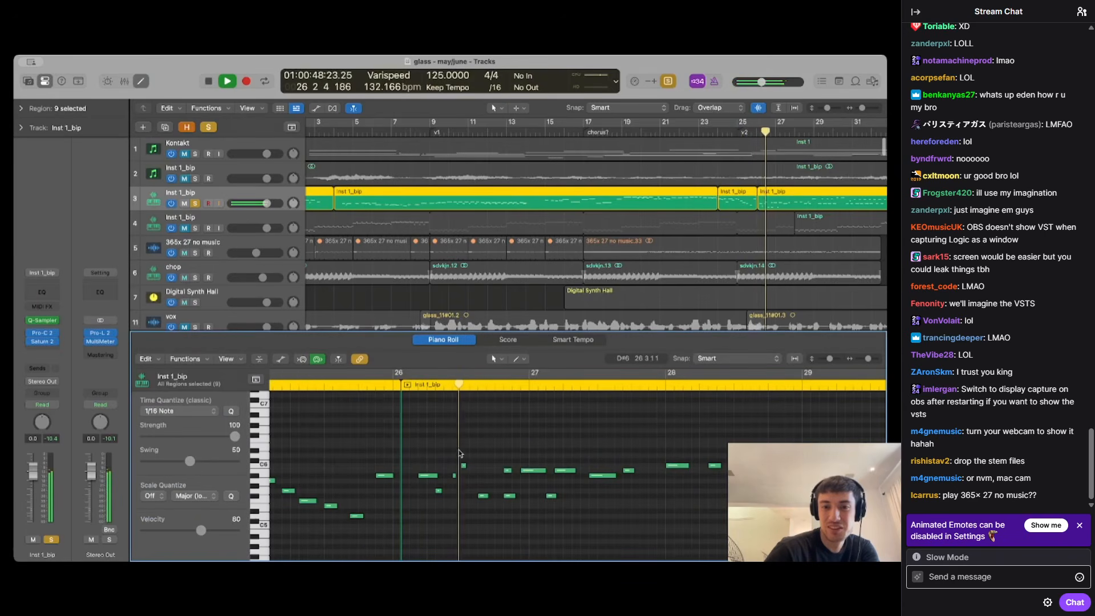
scroll(515, 512, down, 3)
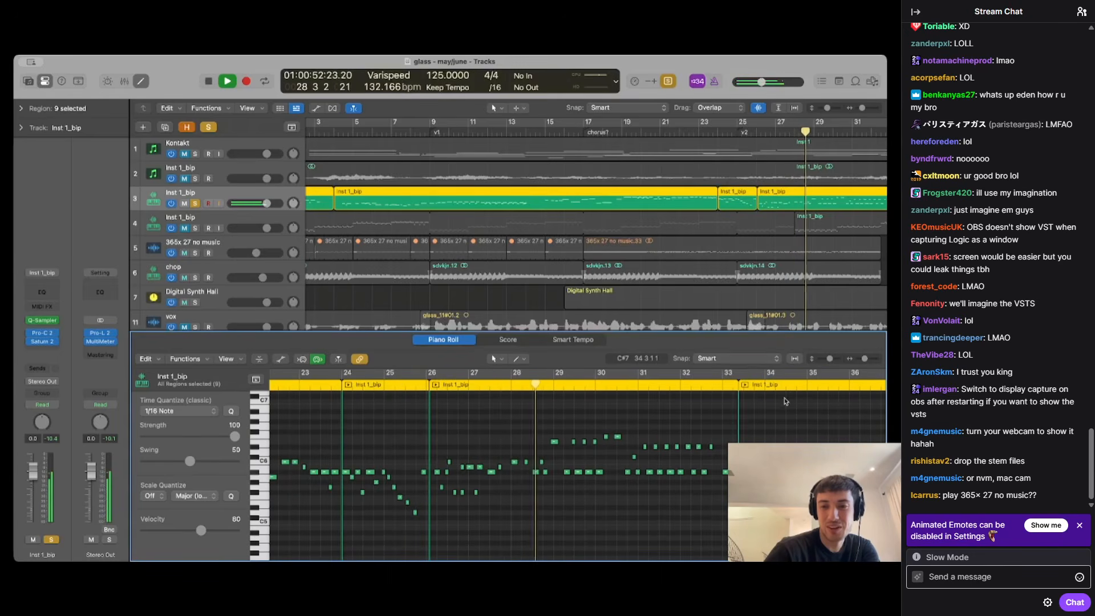
click(788, 383)
key(space)
Switch the solo from track 3 to the chop track and play it from the start of the intro
click(195, 203)
click(195, 278)
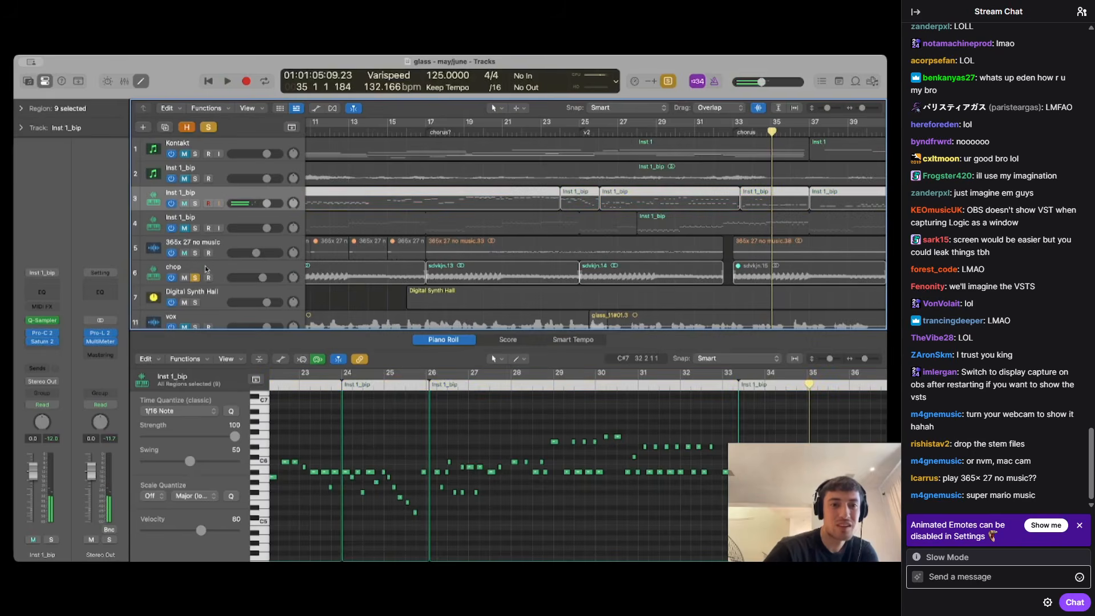
scroll(362, 251, down, 5)
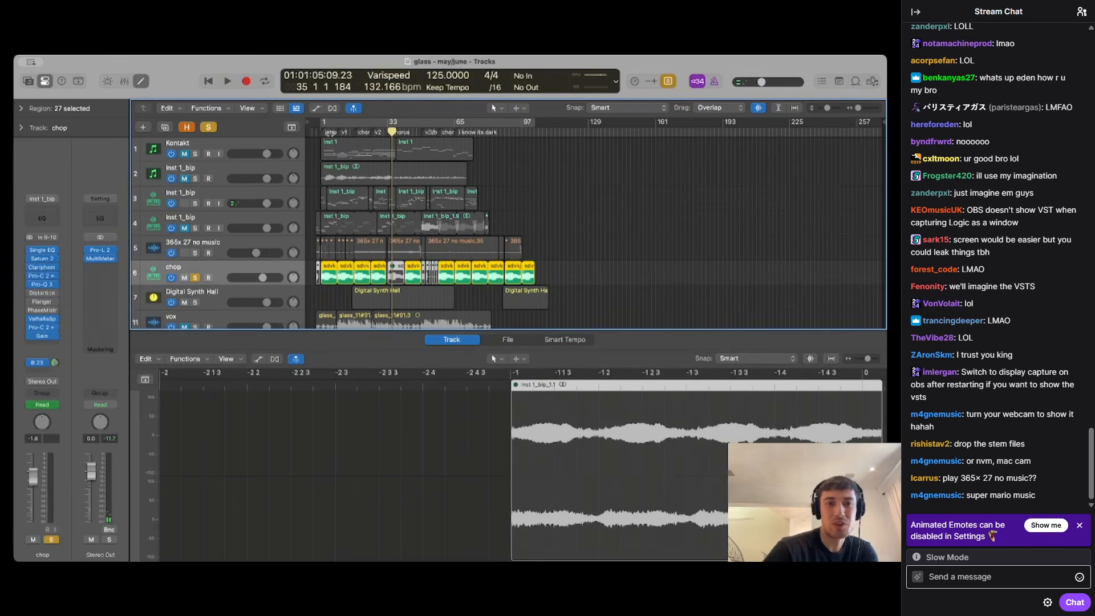
click(328, 132)
key(space)
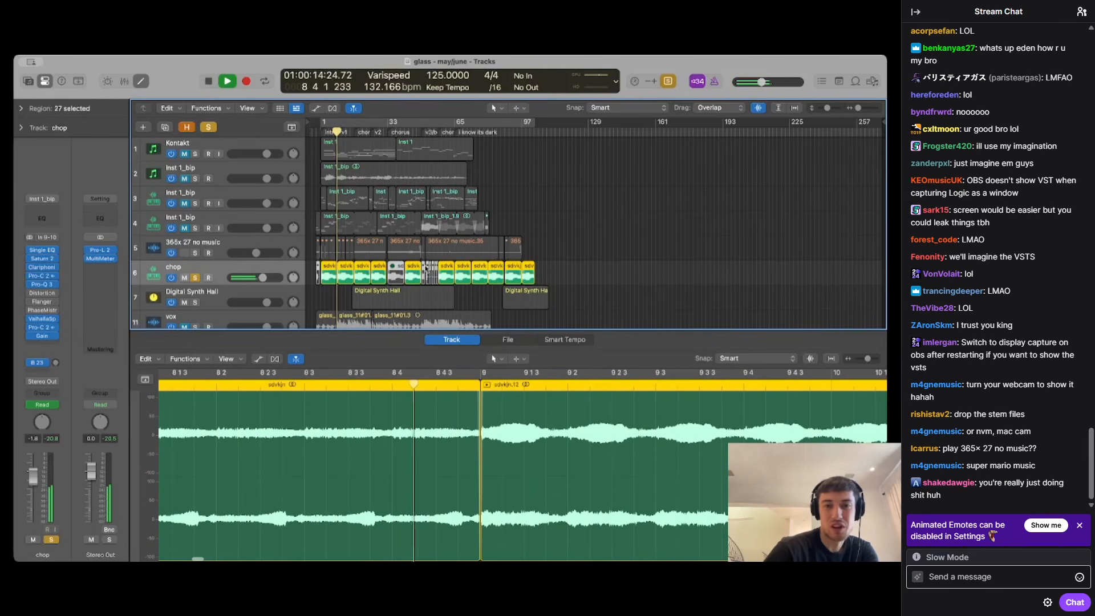
Listen to the soloed chop track from about bar 62
click(451, 122)
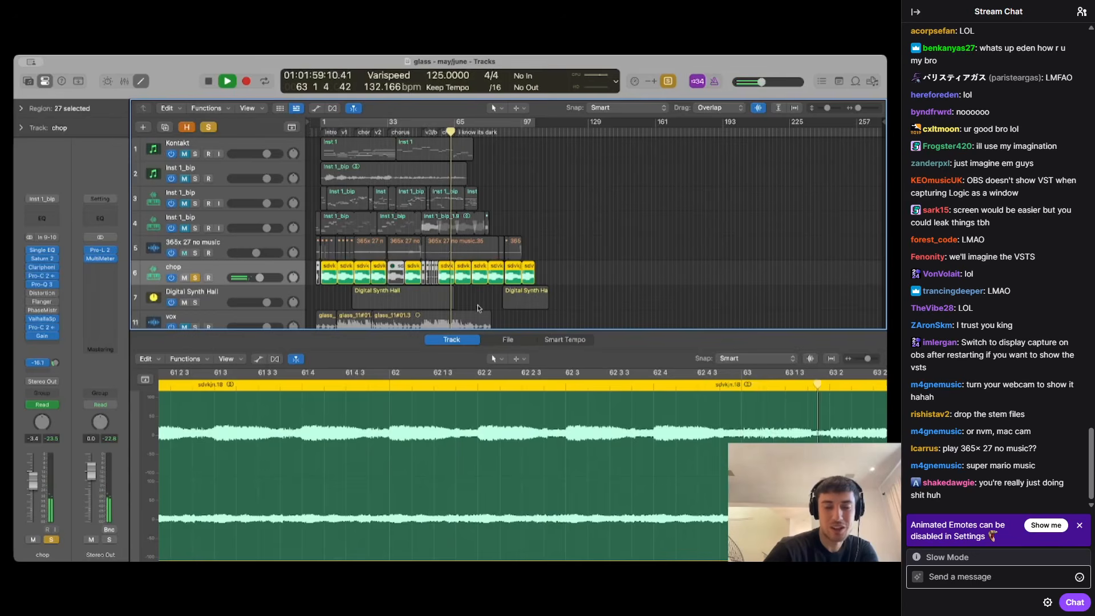
scroll(478, 308, down, 5)
scroll(478, 308, up, 4)
View the chop track's volume automation around bar 79, hide it again, and replay the track from the intro
click(484, 133)
key(a)
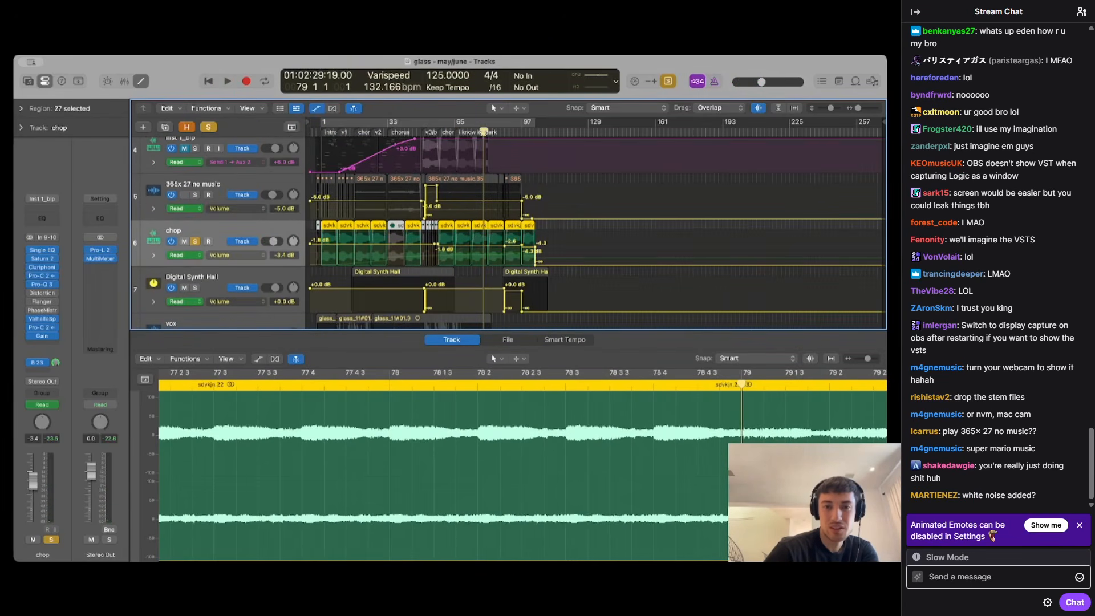
key(a)
click(327, 140)
key(space)
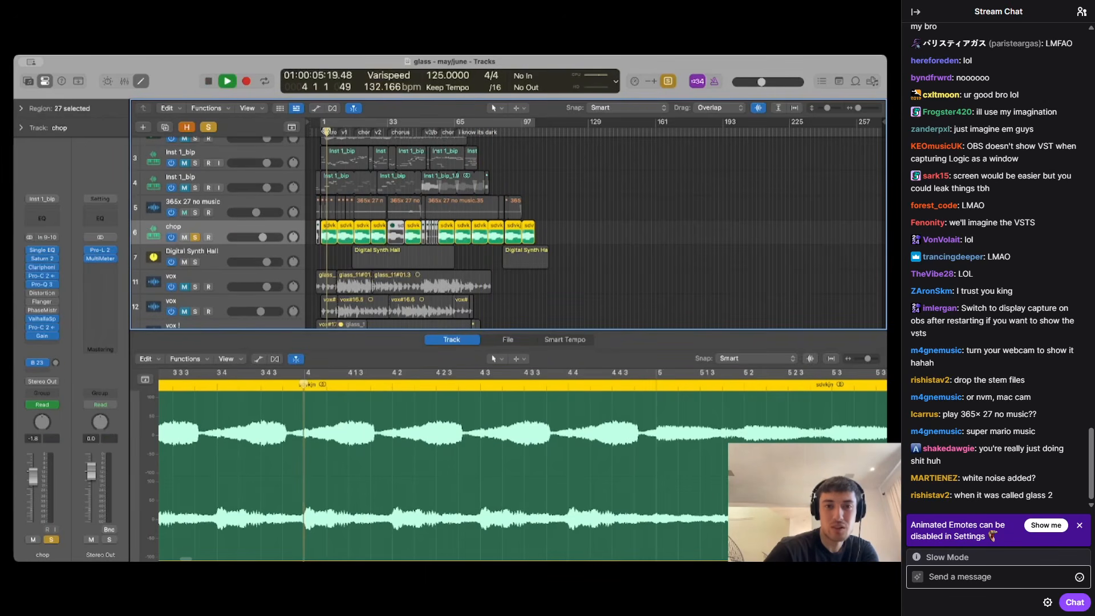
Clear the solo on the chop track and close the editor to see the full arrangement
scroll(353, 268, down, 3)
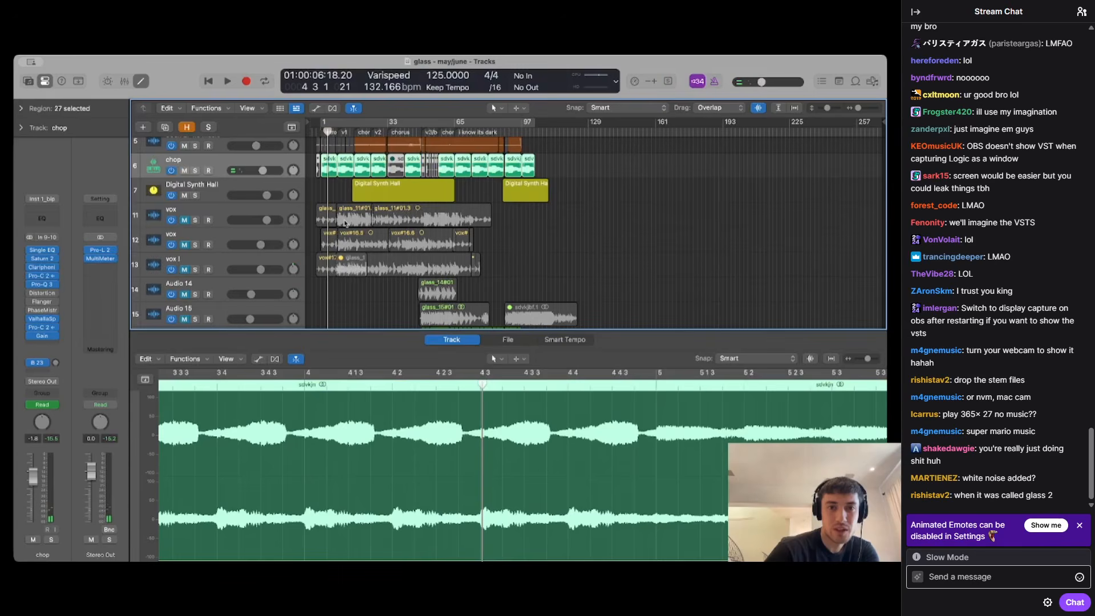
scroll(344, 211, down, 6)
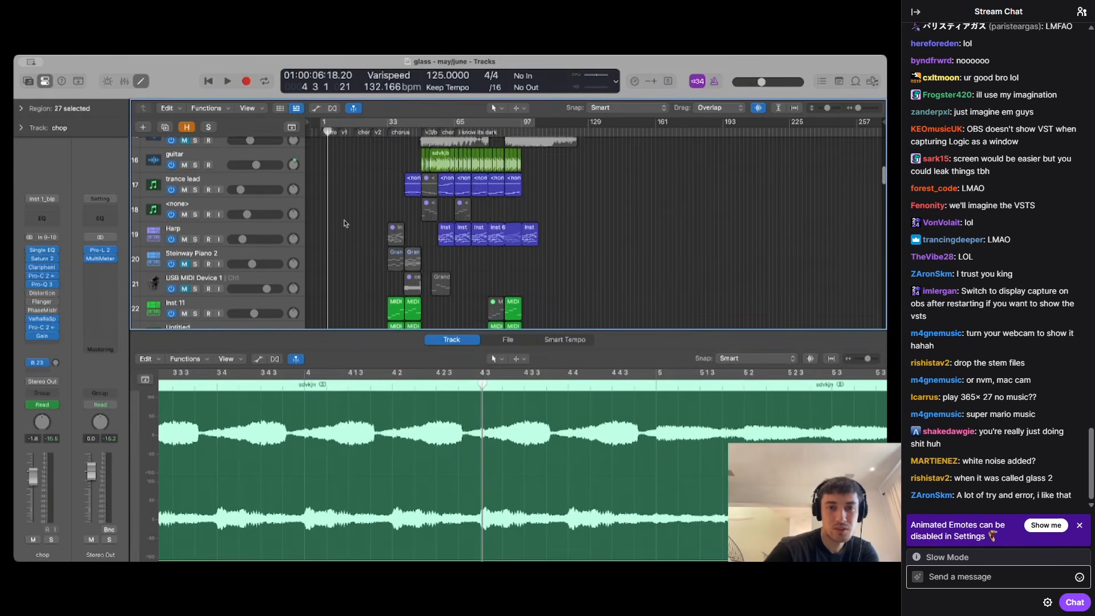
scroll(344, 223, up, 3)
scroll(345, 222, up, 5)
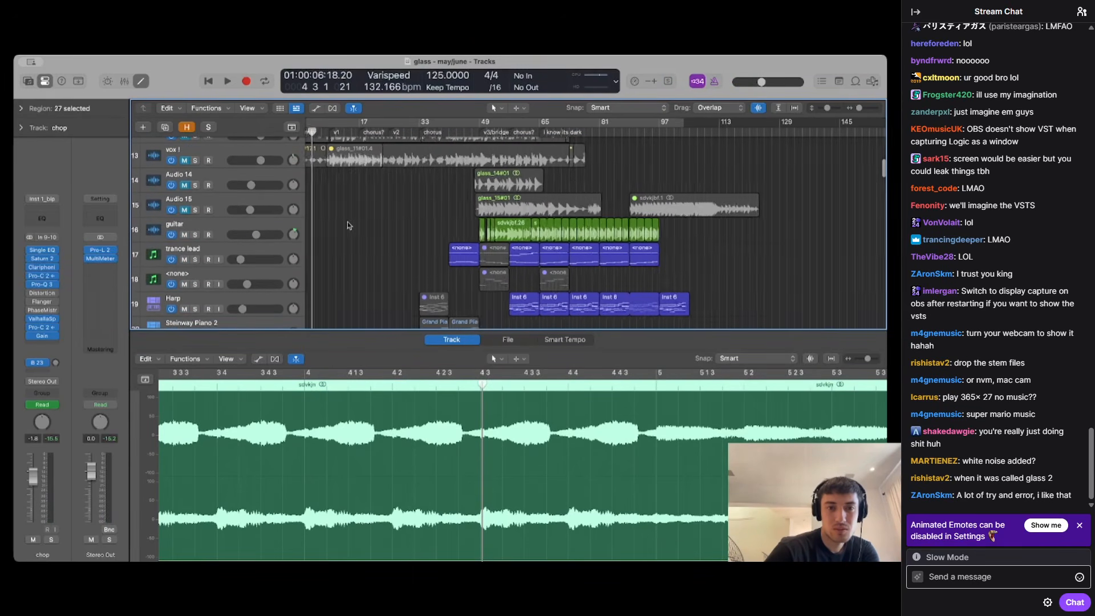
scroll(516, 241, up, 9)
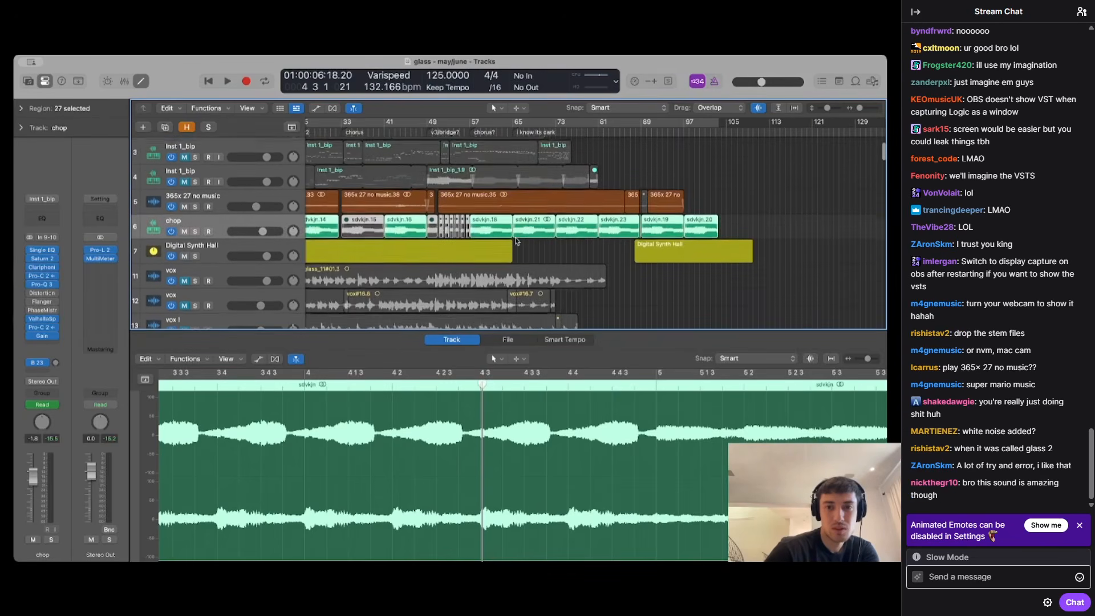
key(p)
key(p)
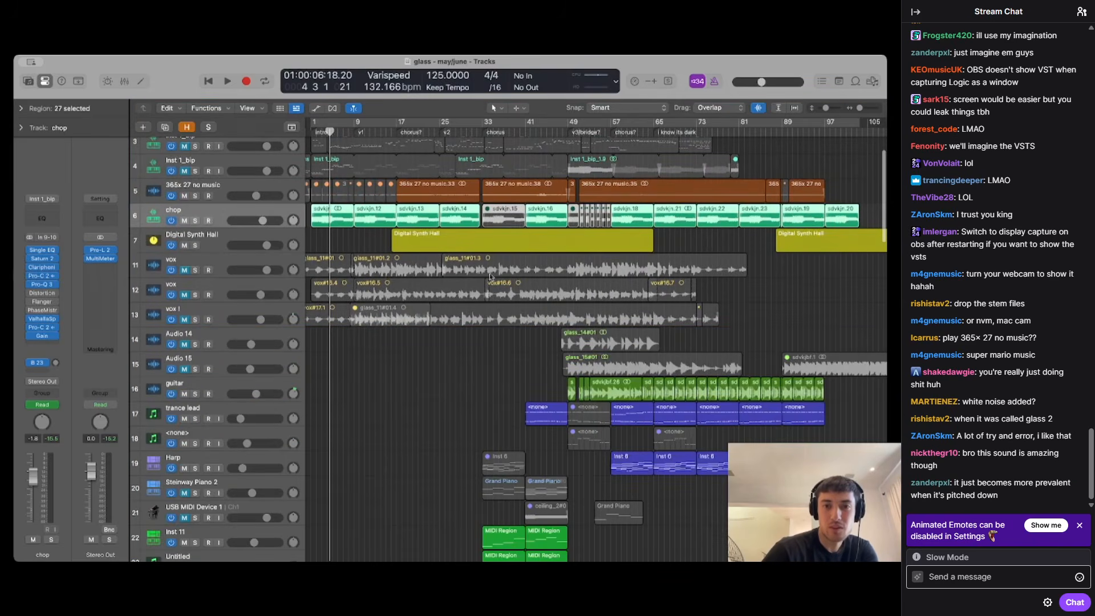
Select the vox#16.5 region on track 12 and briefly play the unsoloed arrangement from bar 4
drag(470, 288, 469, 311)
scroll(470, 308, up, 2)
key(space)
key(space)
scroll(436, 411, down, 12)
scroll(435, 411, up, 11)
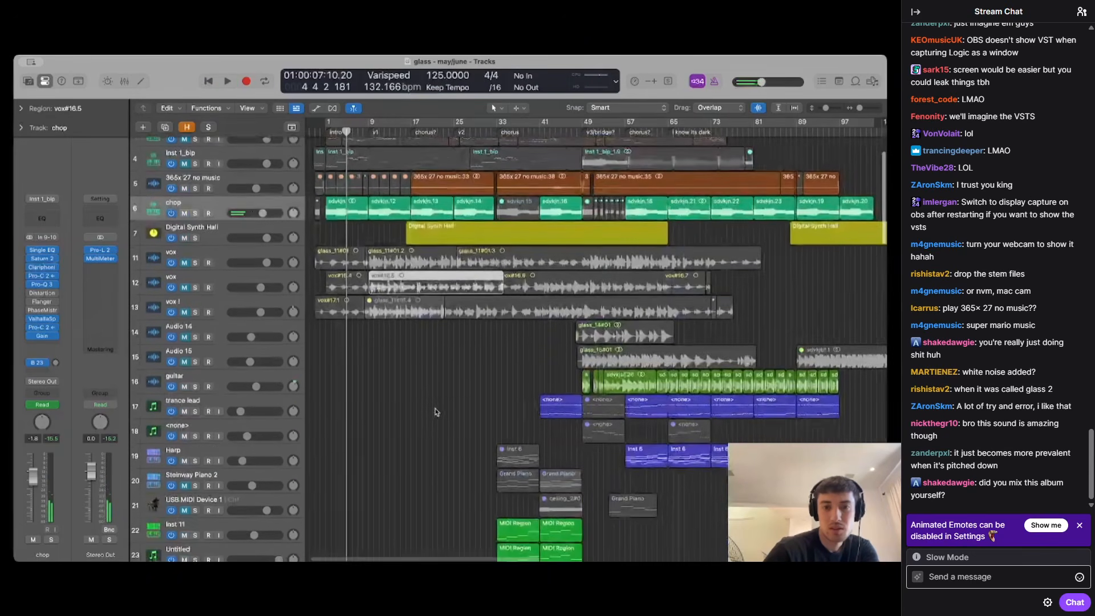
Solo the 365x 27 no music track and listen to it briefly
click(219, 182)
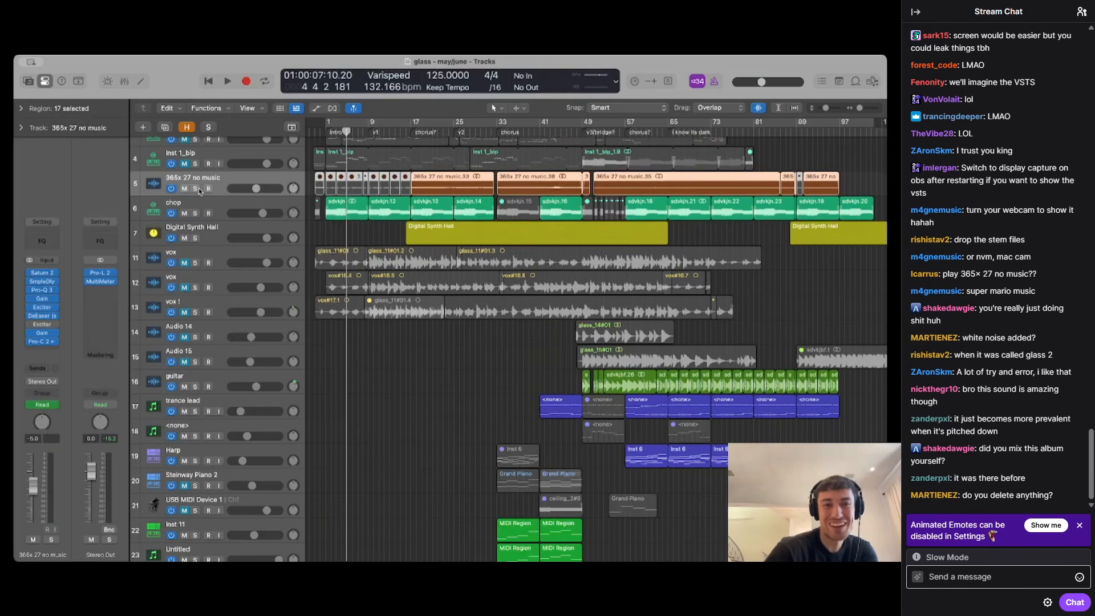
click(195, 188)
key(space)
drag(233, 186, 256, 188)
key(space)
Clear the solo on the 365x 27 no music track and solo the trance lead track instead
scroll(415, 320, down, 5)
scroll(414, 320, up, 3)
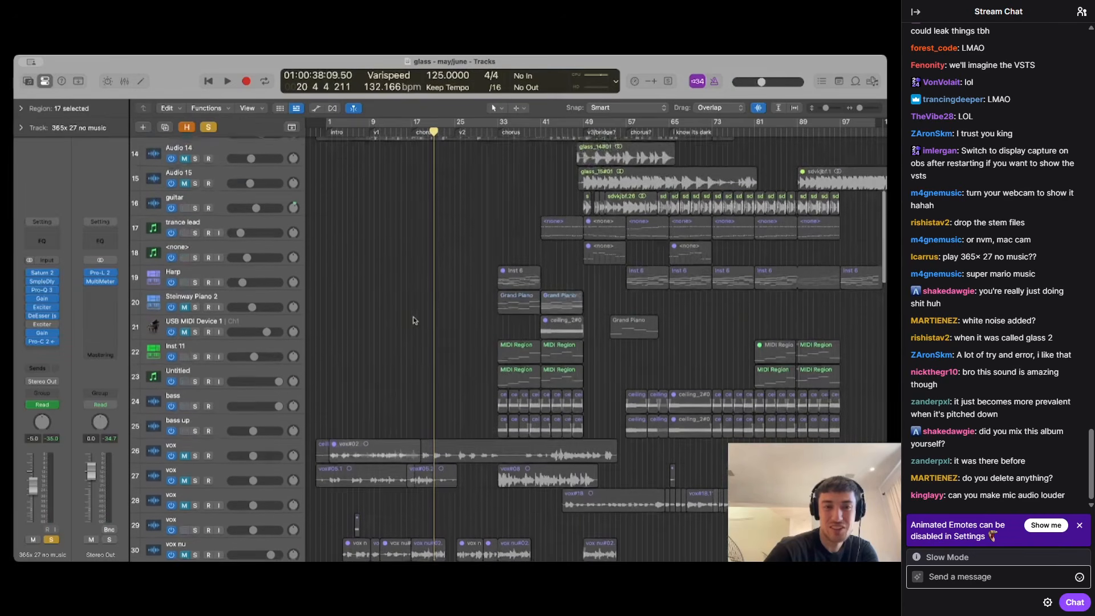
scroll(409, 319, up, 1)
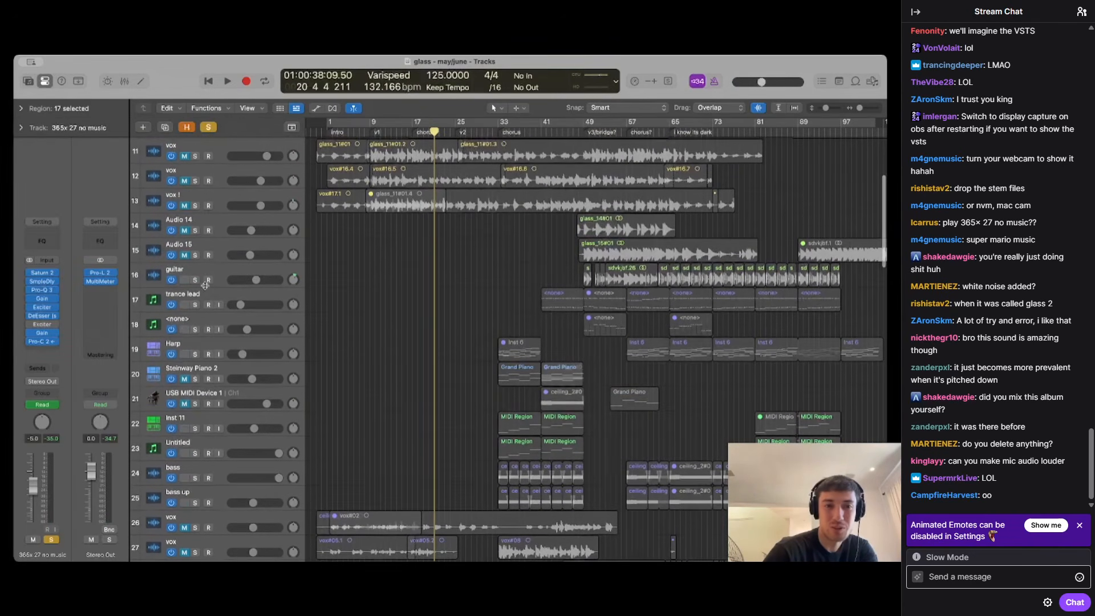
click(203, 268)
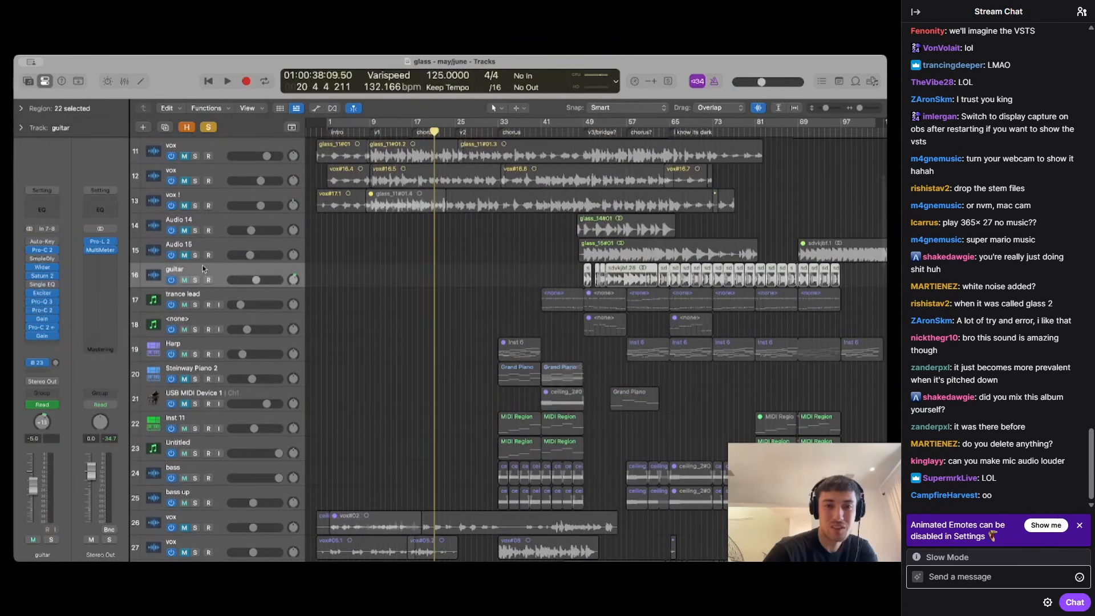
click(210, 129)
click(198, 294)
key(s)
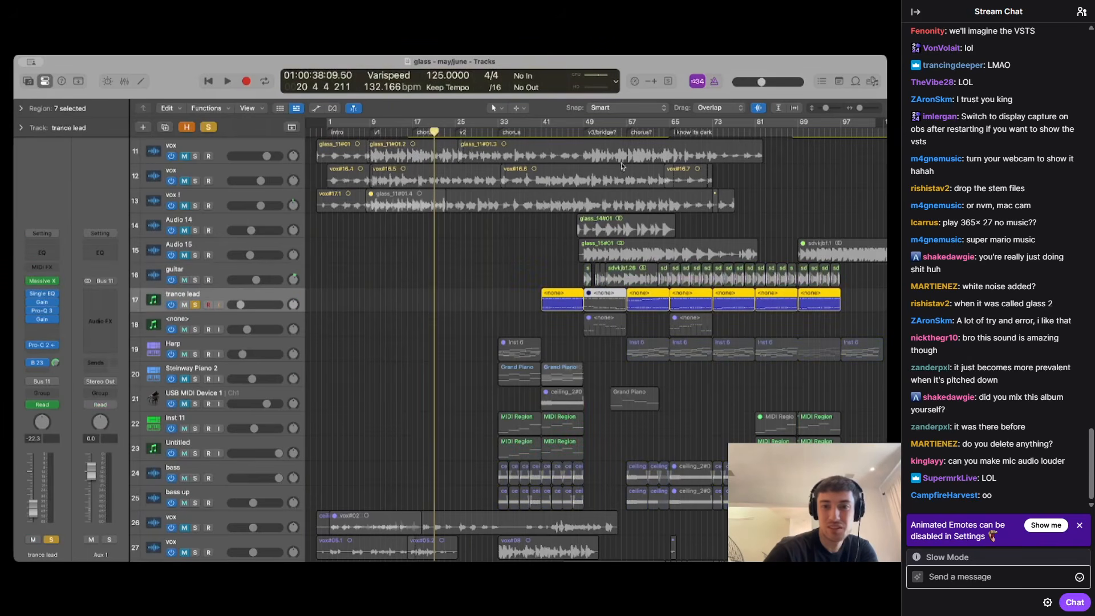
Listen to the trance lead track from bar 41 and clear its solo
click(536, 133)
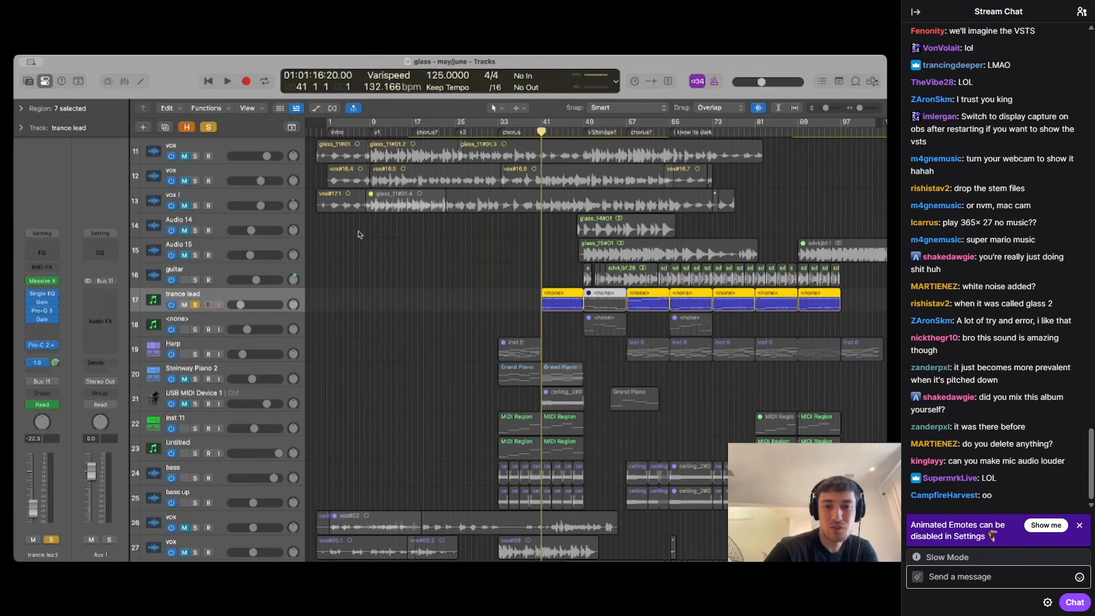
key(space)
click(195, 305)
key(space)
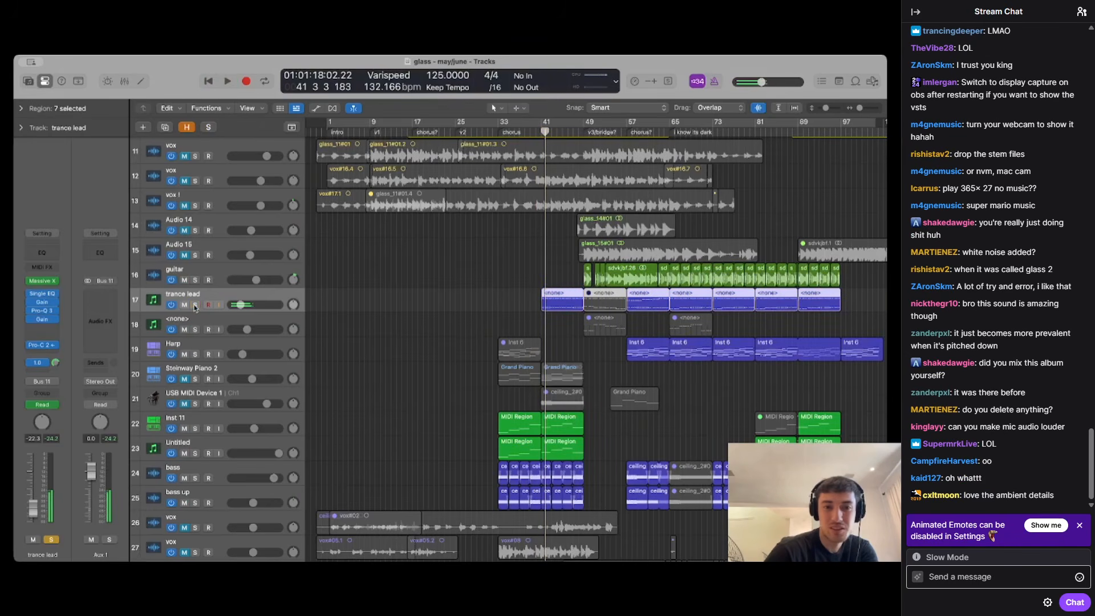
Solo tracks 22 to 25, from Inst 11 to bass up, listen to them from the chorus at bar 33, and clear the solos
scroll(341, 356, down, 3)
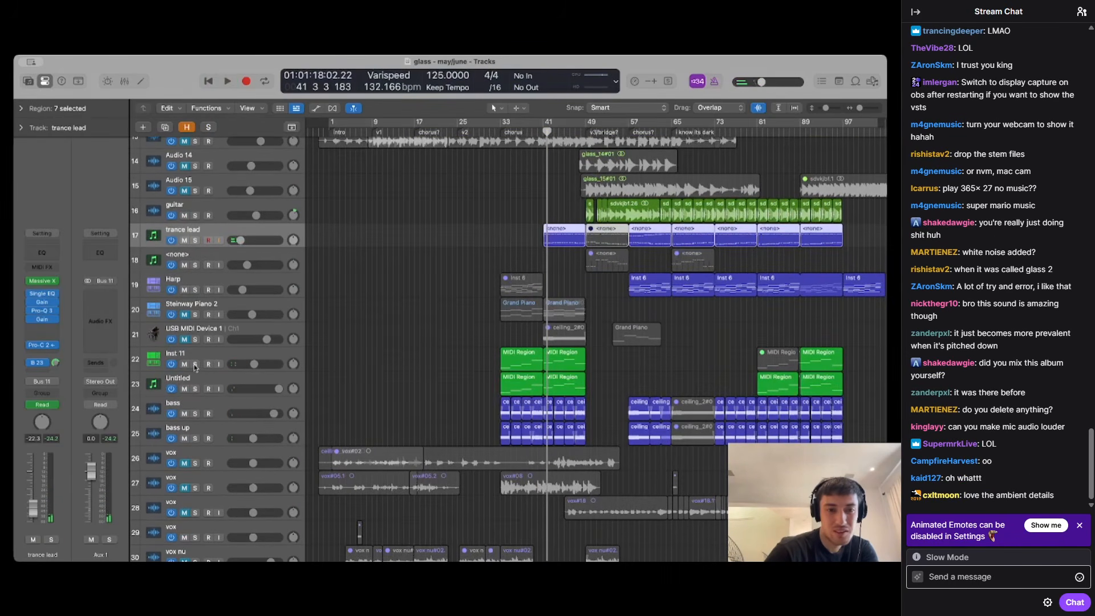
scroll(417, 364, down, 2)
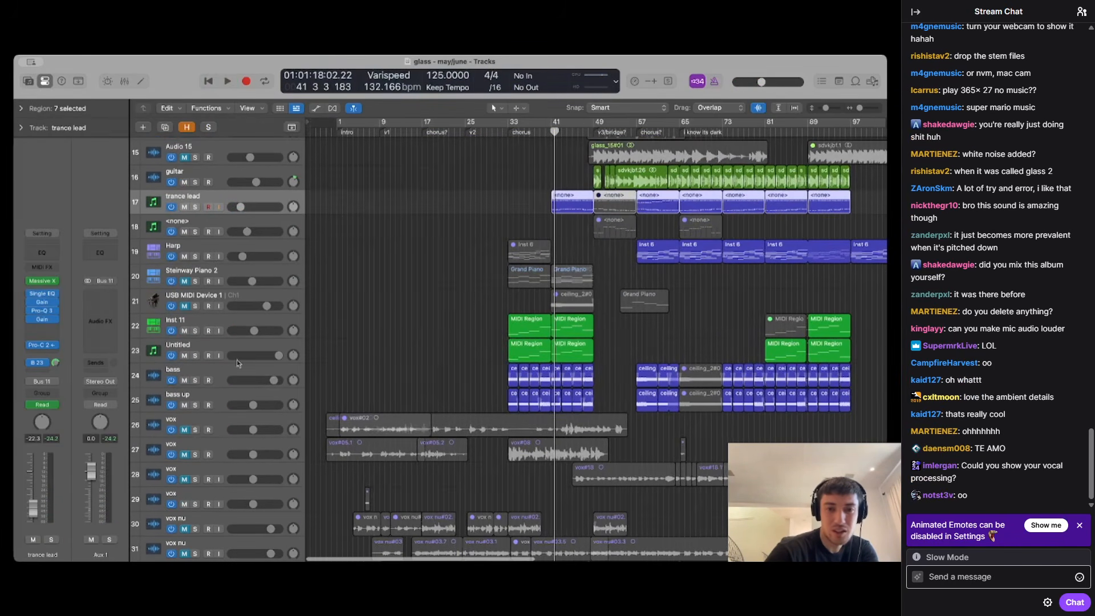
drag(197, 333, 198, 397)
click(508, 133)
key(space)
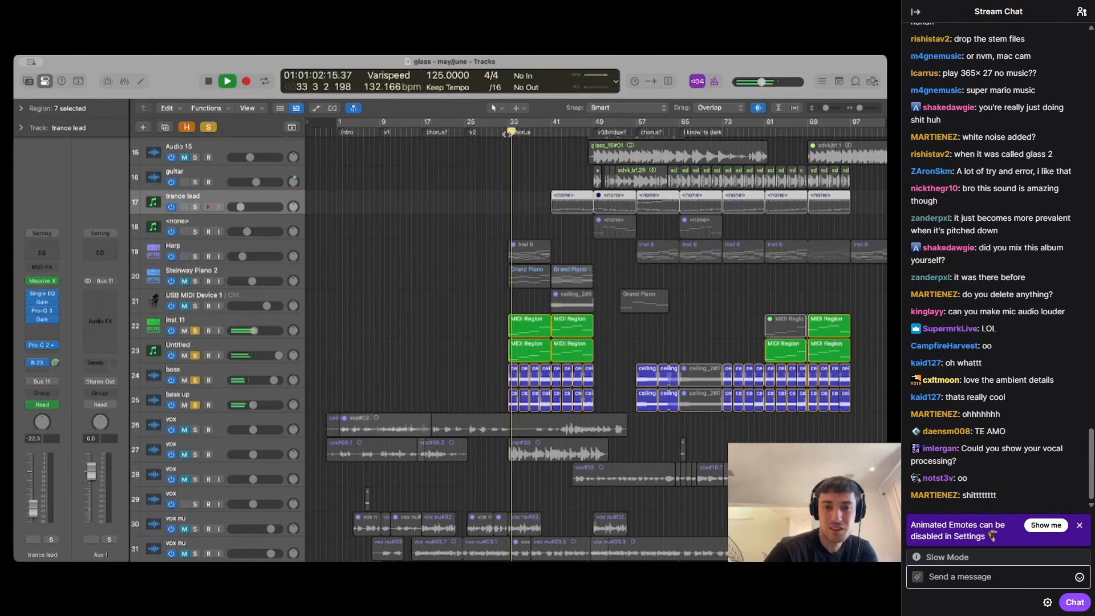
scroll(420, 342, down, 4)
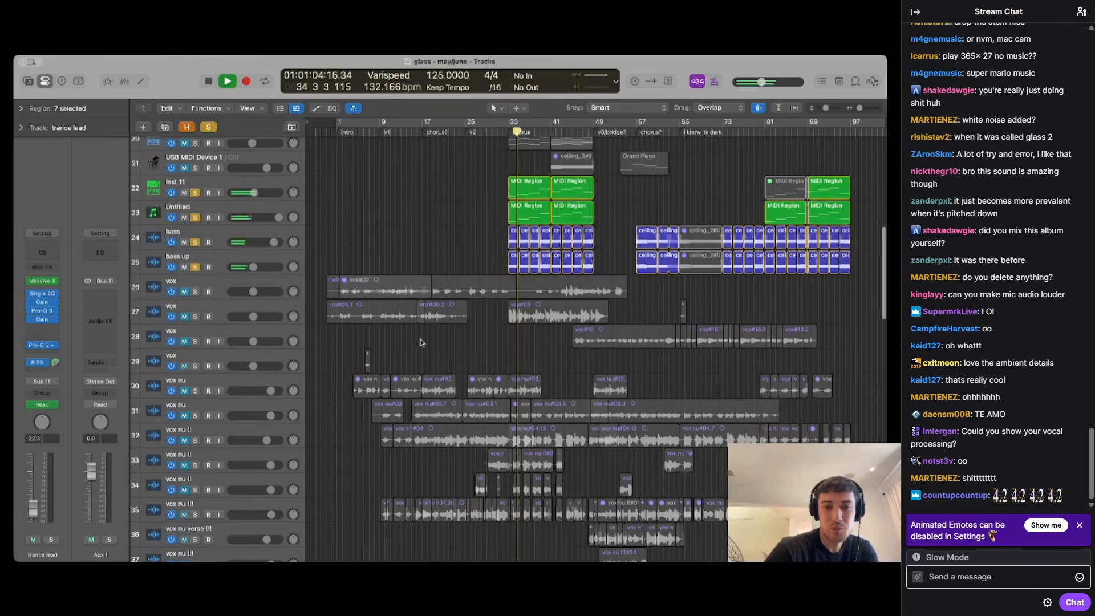
key(space)
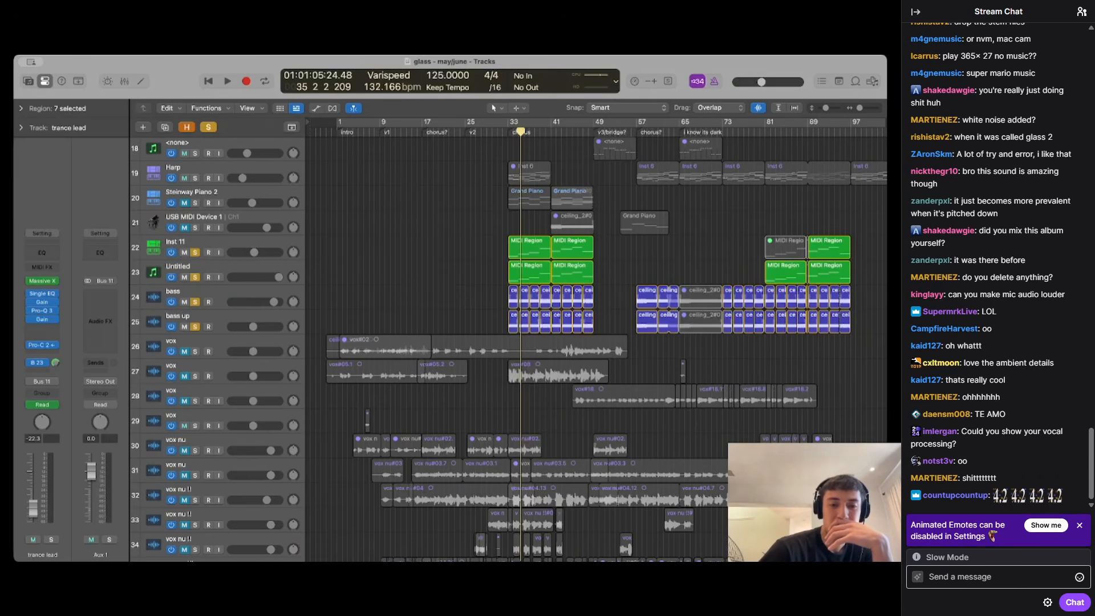
drag(195, 252, 195, 326)
click(193, 258)
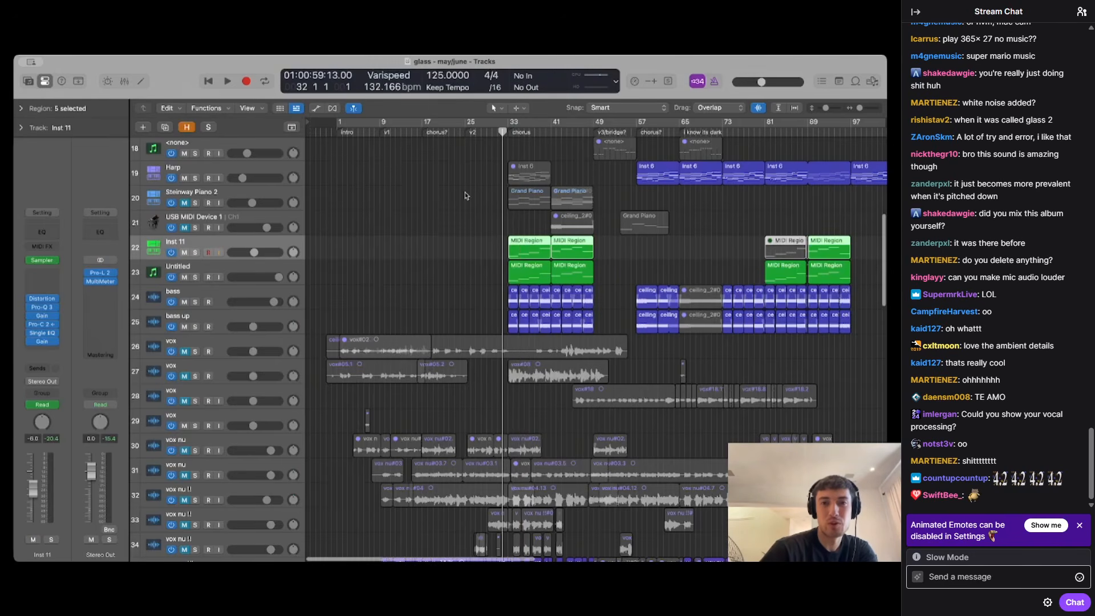
Play a soloed track from about bar 14 while looking through the percussion and sample tracks down to track 80, and clear the solo
scroll(464, 192, up, 10)
click(406, 132)
key(s)
scroll(370, 373, down, 10)
key(space)
scroll(370, 373, down, 8)
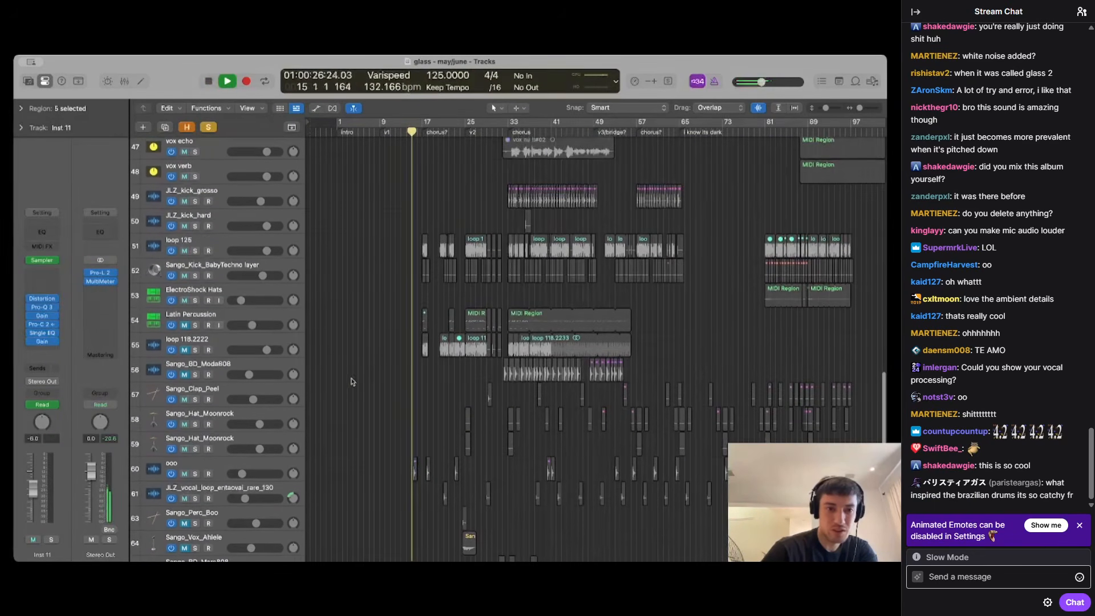
scroll(352, 381, down, 5)
scroll(354, 393, down, 3)
scroll(354, 398, up, 10)
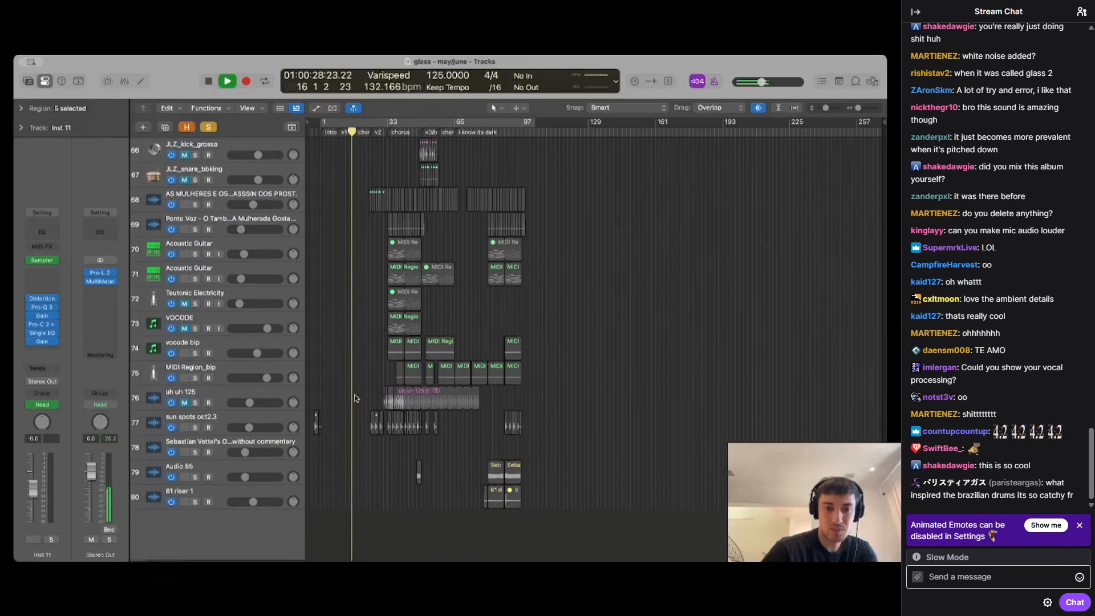
scroll(344, 340, up, 5)
key(space)
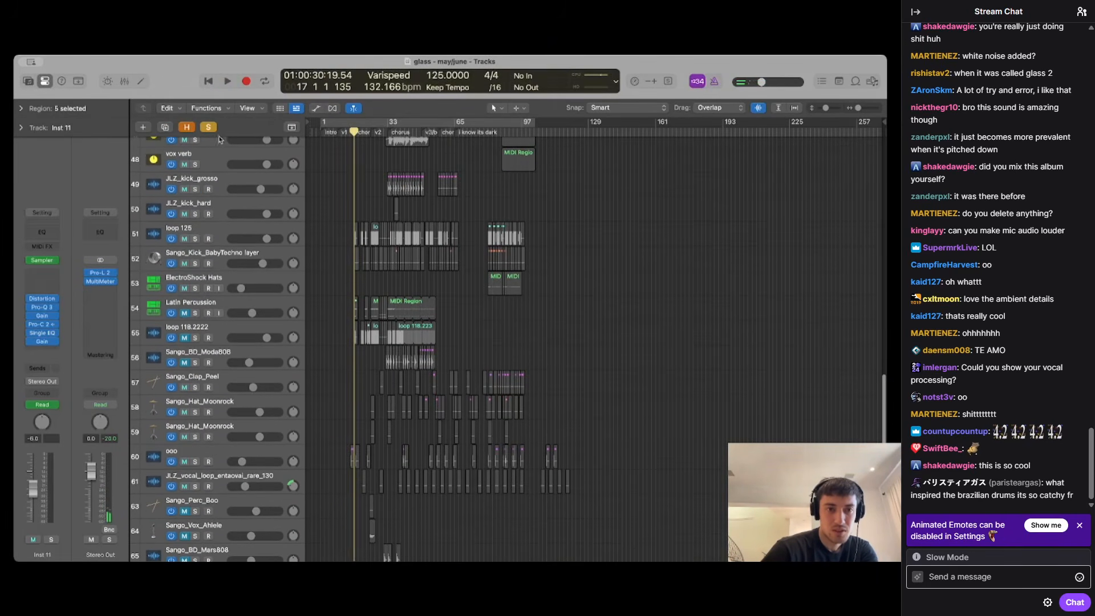
key(s)
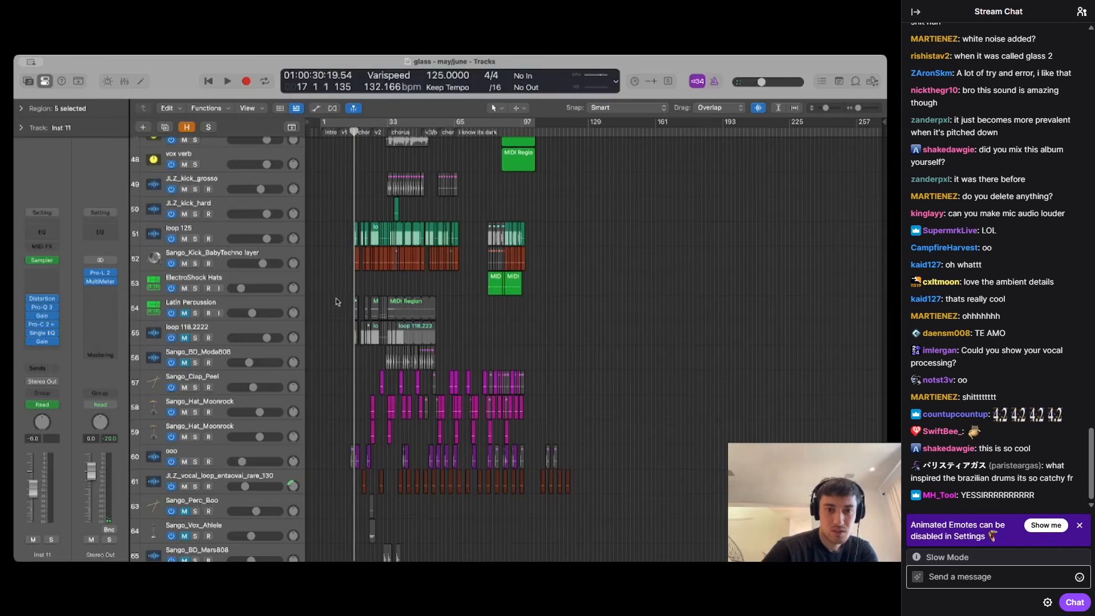
Solo the loop 125, Sango_Kick_BabyTechno layer and chop tracks and play them together from bar 17
click(197, 238)
scroll(194, 223, up, 20)
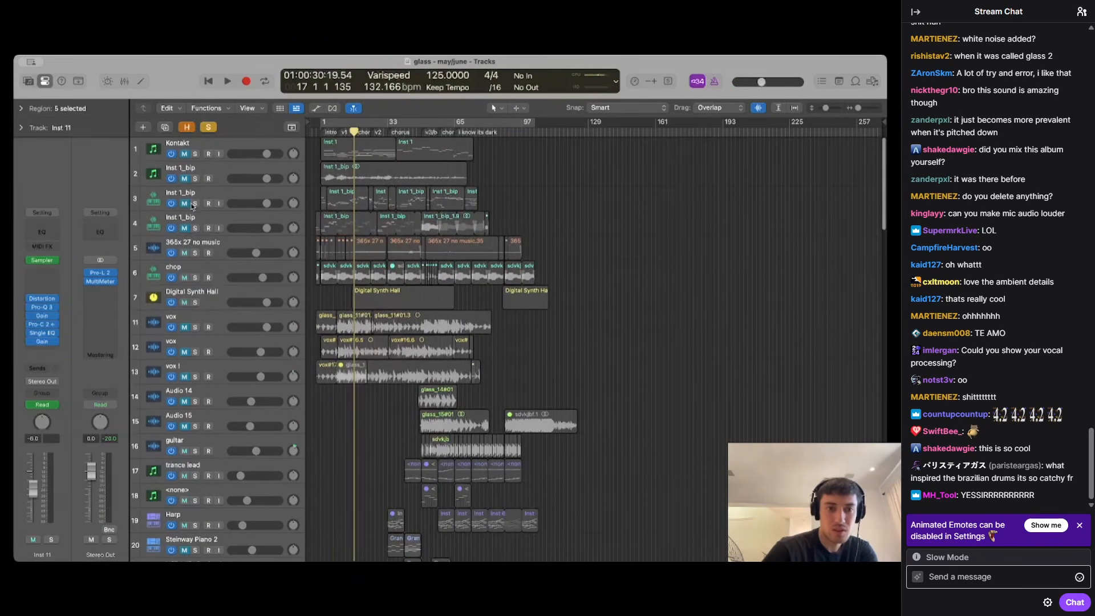
click(194, 277)
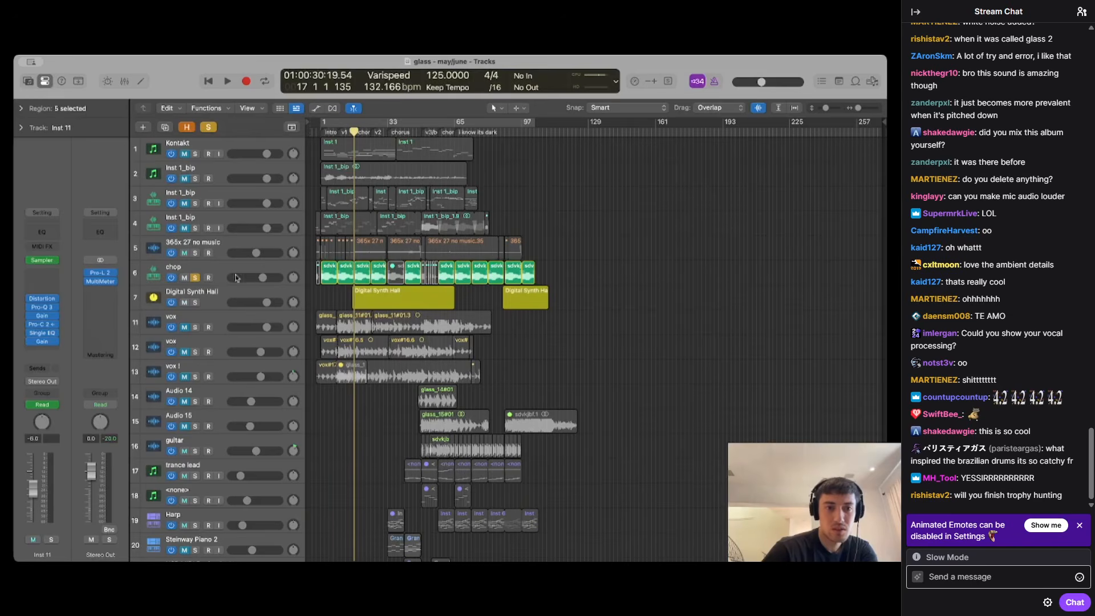
key(space)
scroll(342, 371, up, 10)
scroll(365, 416, down, 20)
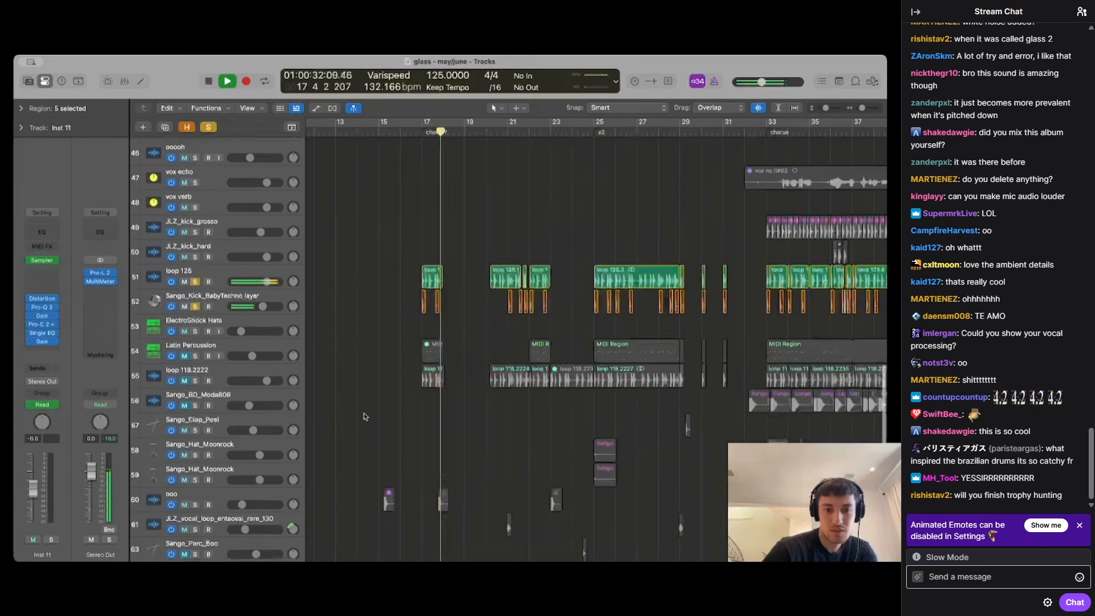
scroll(342, 354, up, 1)
key(space)
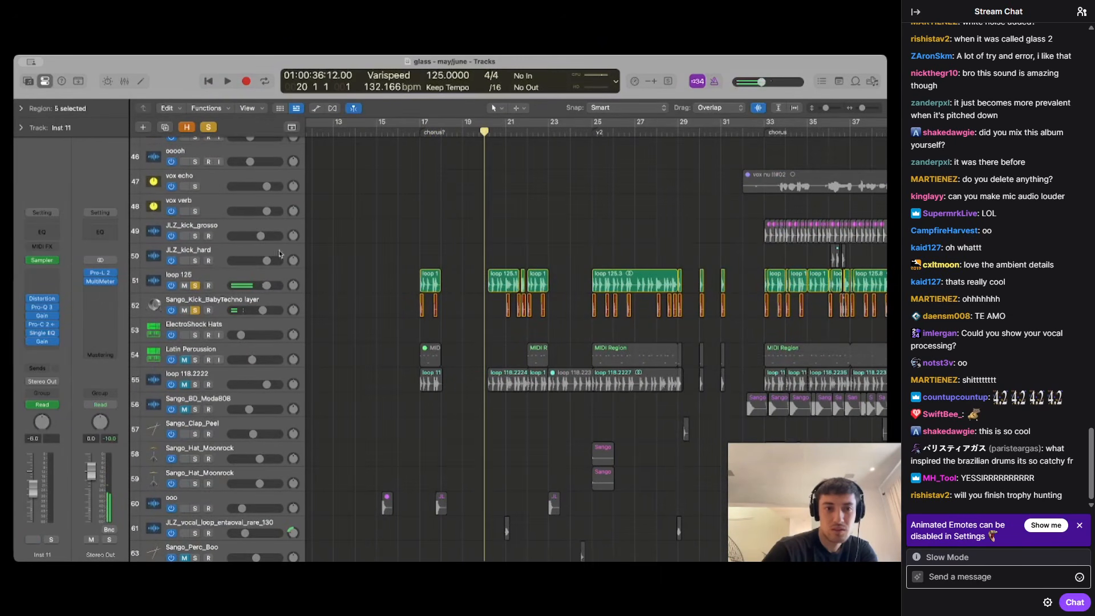
Select the loop 125 track, continue the soloed playback from bar 20, and clear all solos
click(213, 278)
key(space)
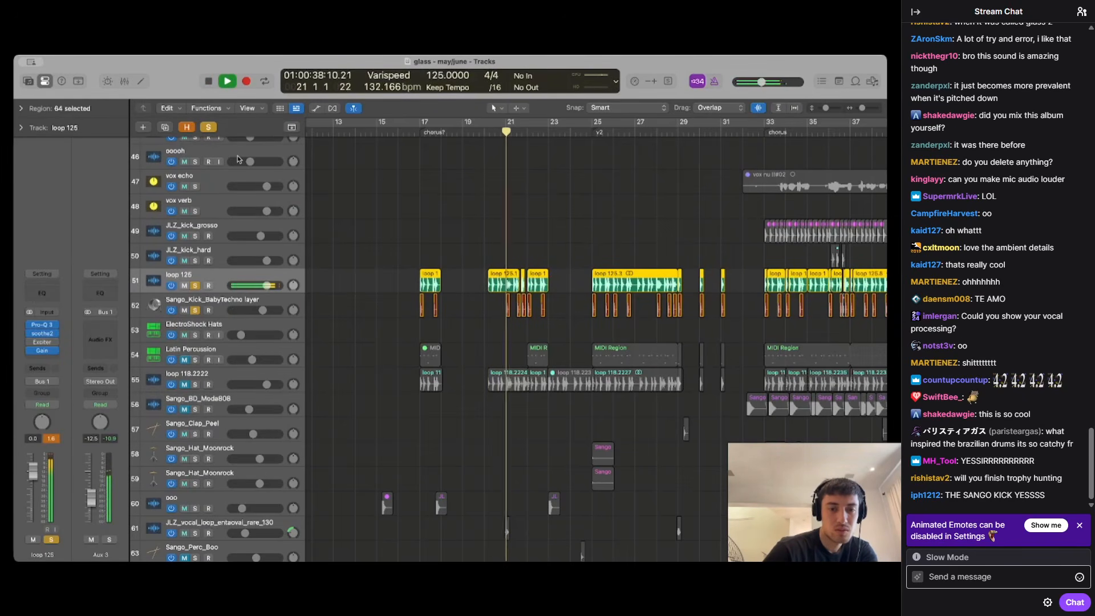
key(space)
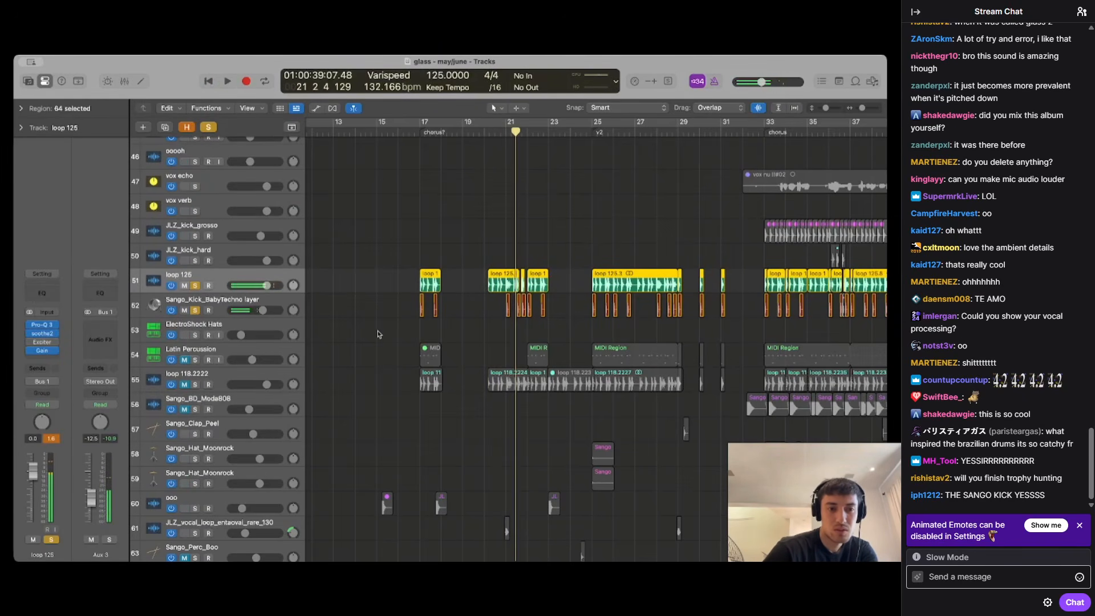
click(209, 127)
click(209, 127)
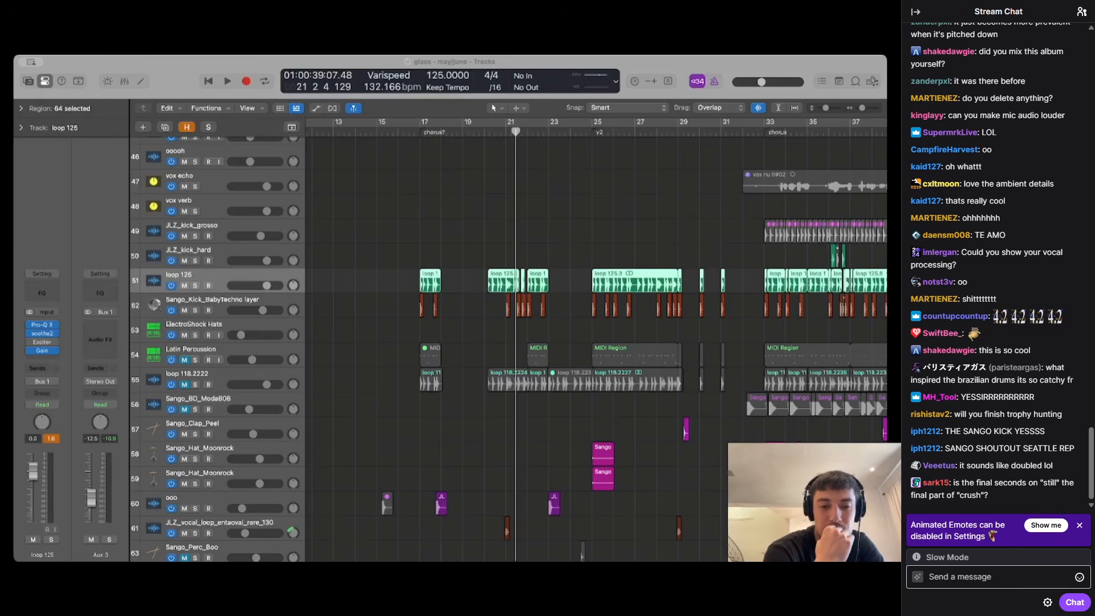
Look over the arrangement from the upper instrument tracks down to the vocal tracks
scroll(385, 393, right, 1)
scroll(385, 394, down, 3)
scroll(422, 254, up, 15)
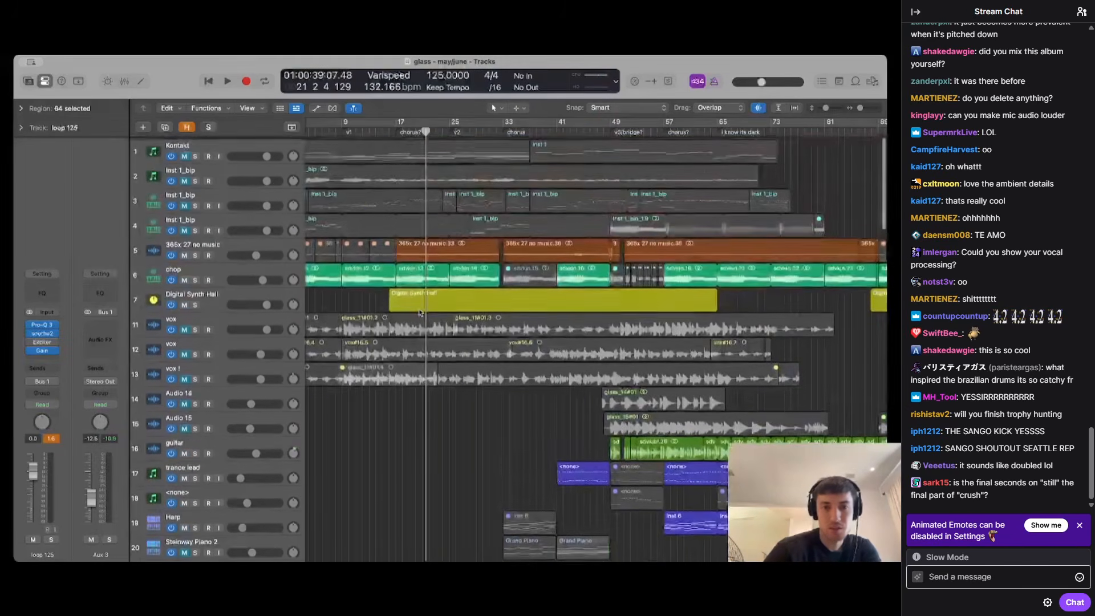
scroll(459, 370, down, 8)
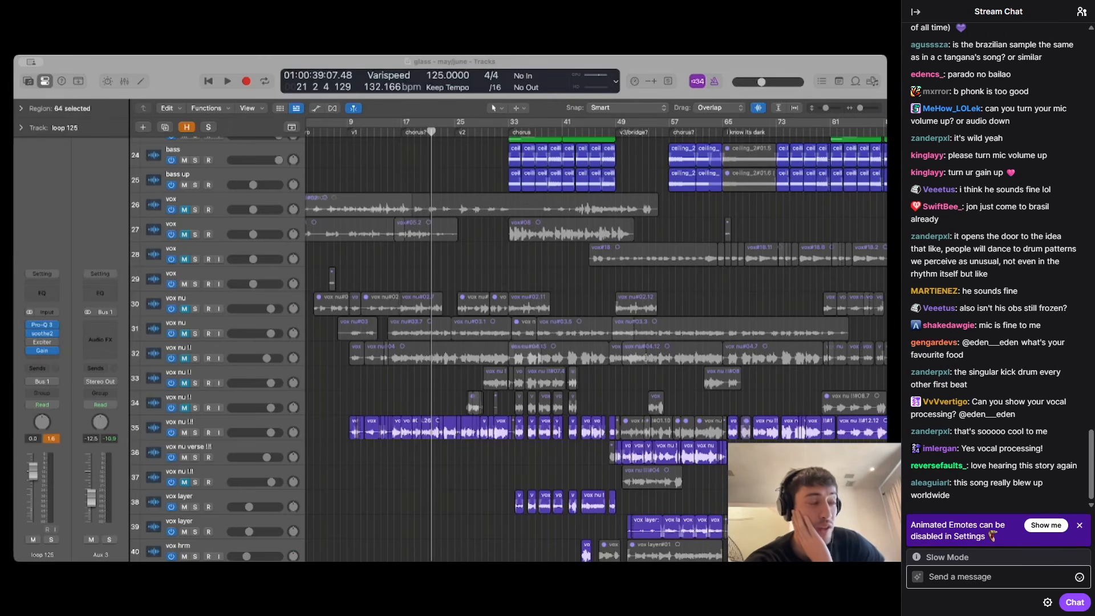
click(420, 447)
Solo only the loop 125 track and listen to its regions from bar 20
scroll(420, 448, down, 15)
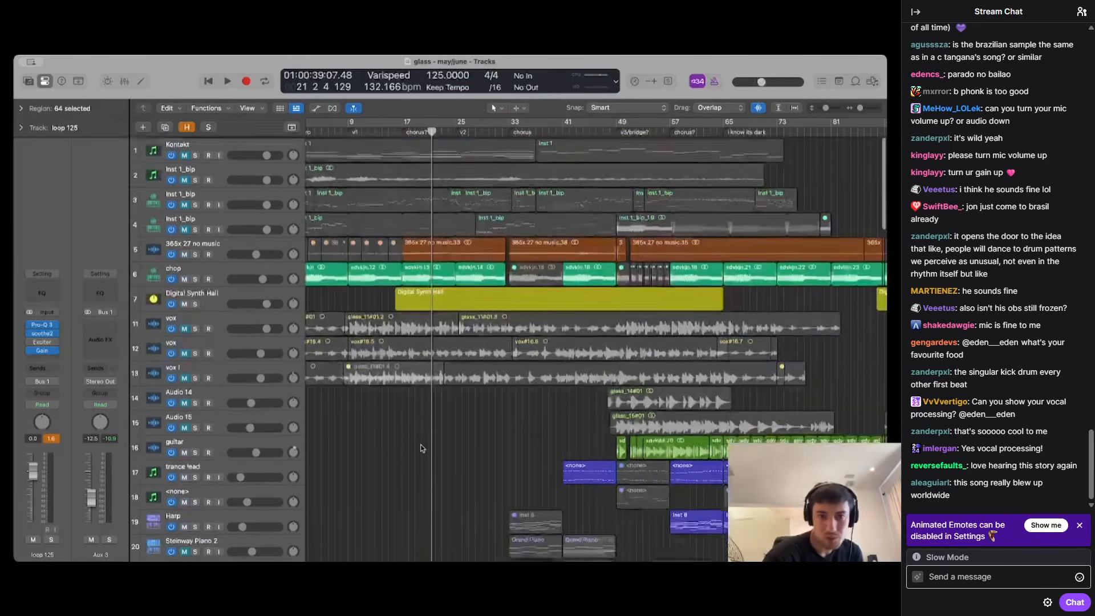
scroll(420, 448, up, 5)
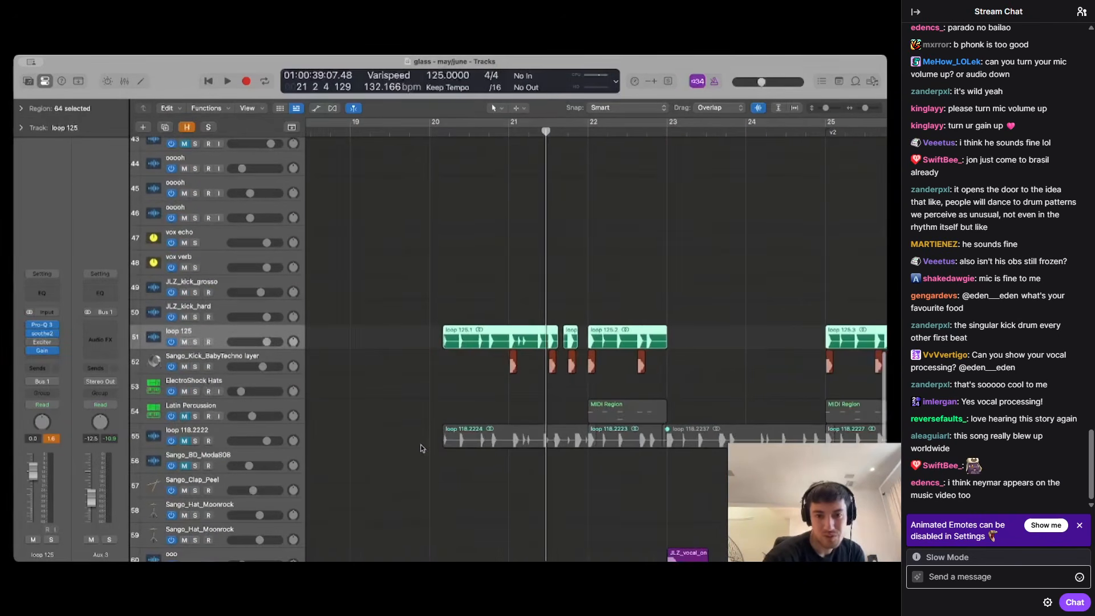
click(196, 342)
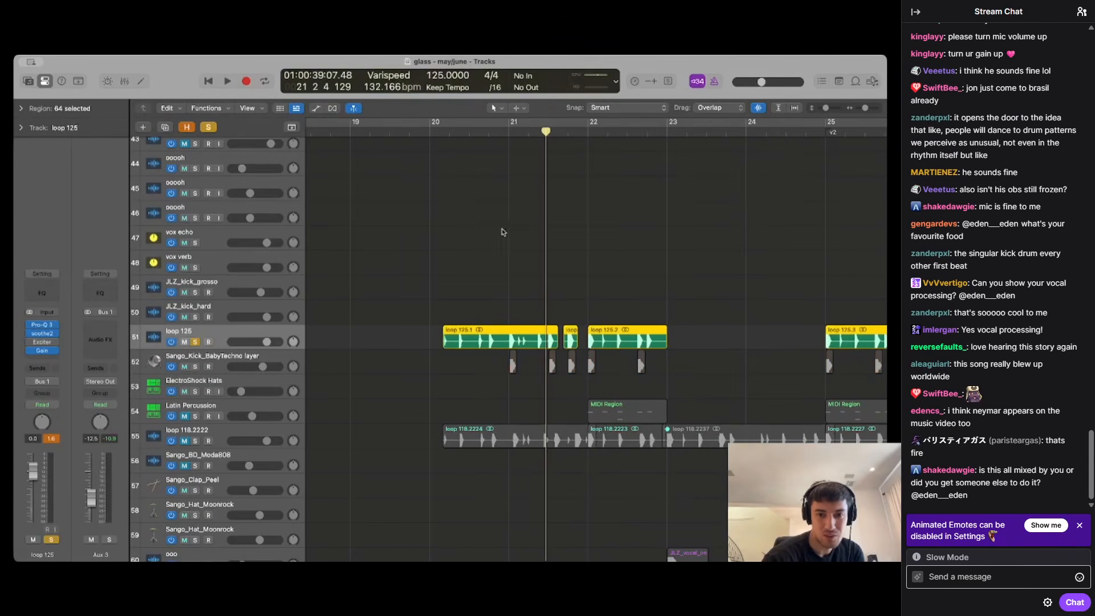
click(439, 130)
key(space)
scroll(459, 279, down, 3)
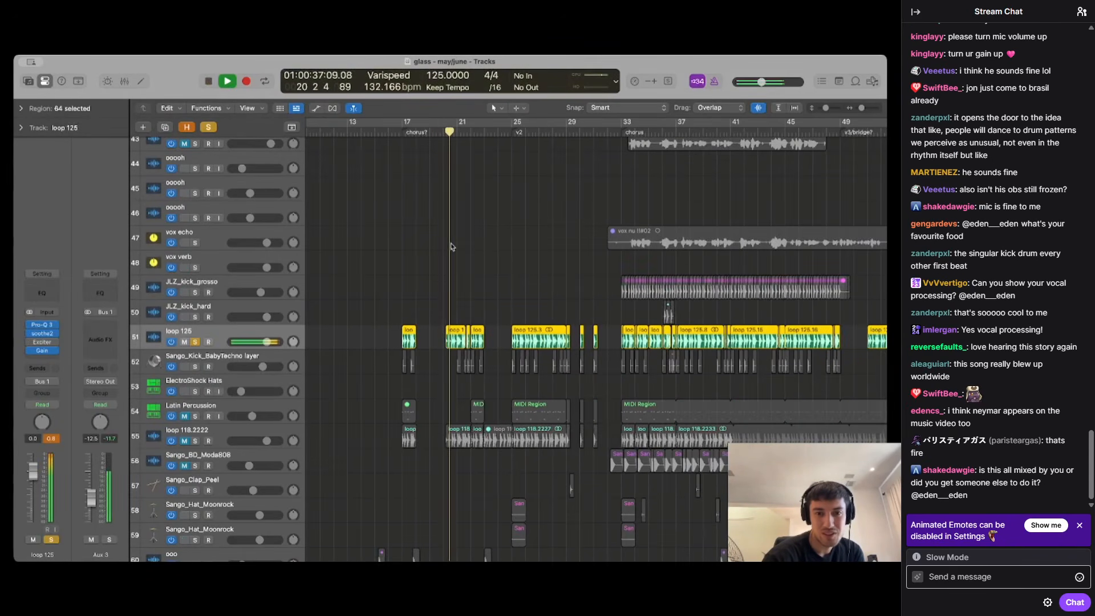
scroll(460, 280, down, 2)
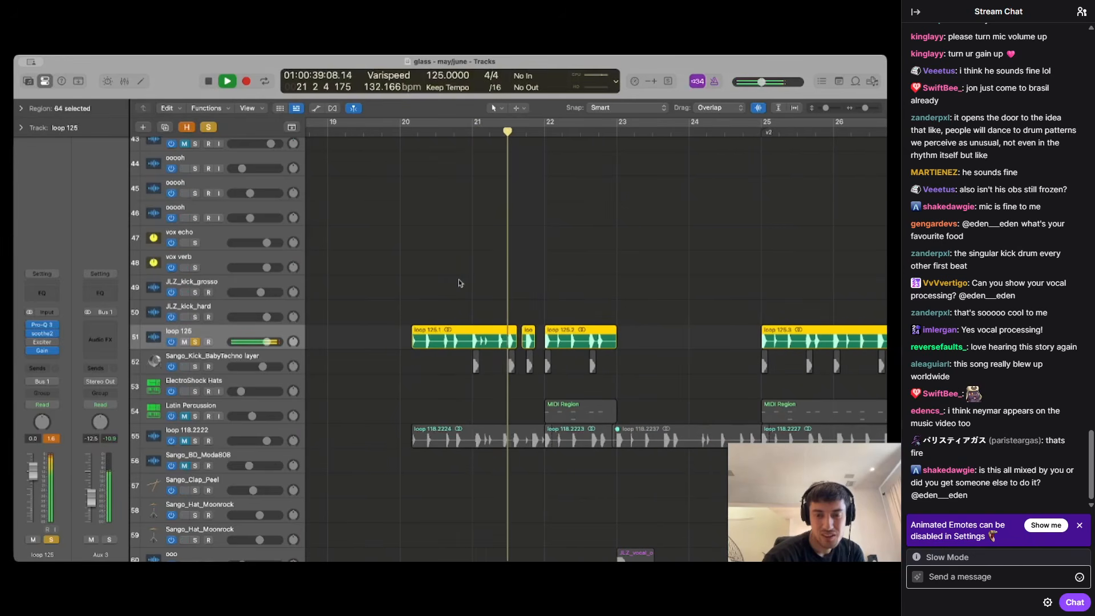
key(space)
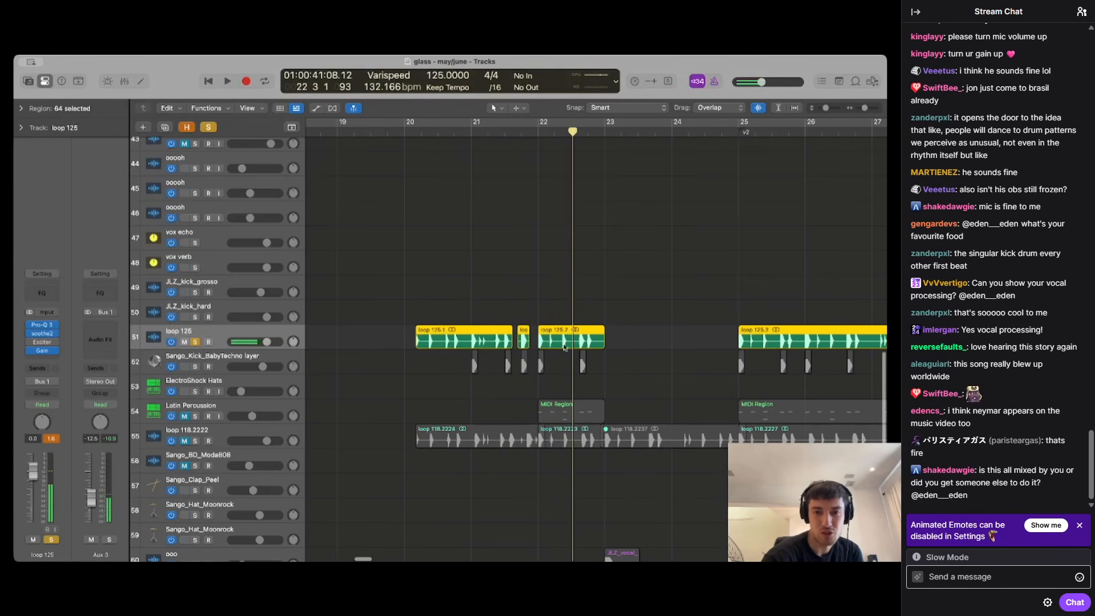
Examine the loop 125 regions around bars 22 to 30 and add the Sango_Kick_BabyTechno layer track to the solo
scroll(550, 369, right, 2)
scroll(550, 369, right, 3)
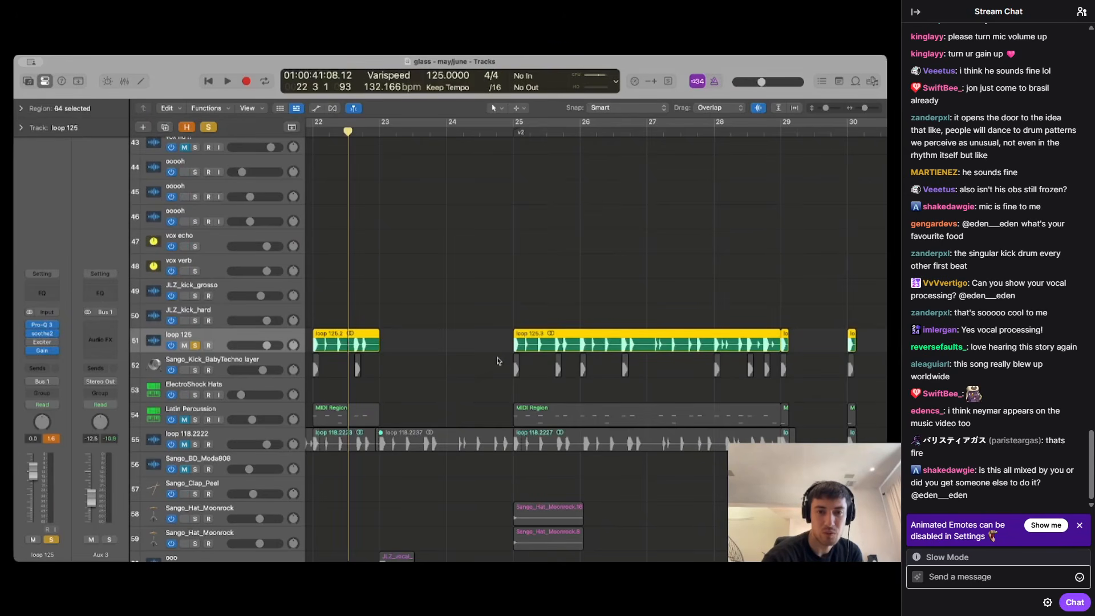
scroll(501, 357, down, 5)
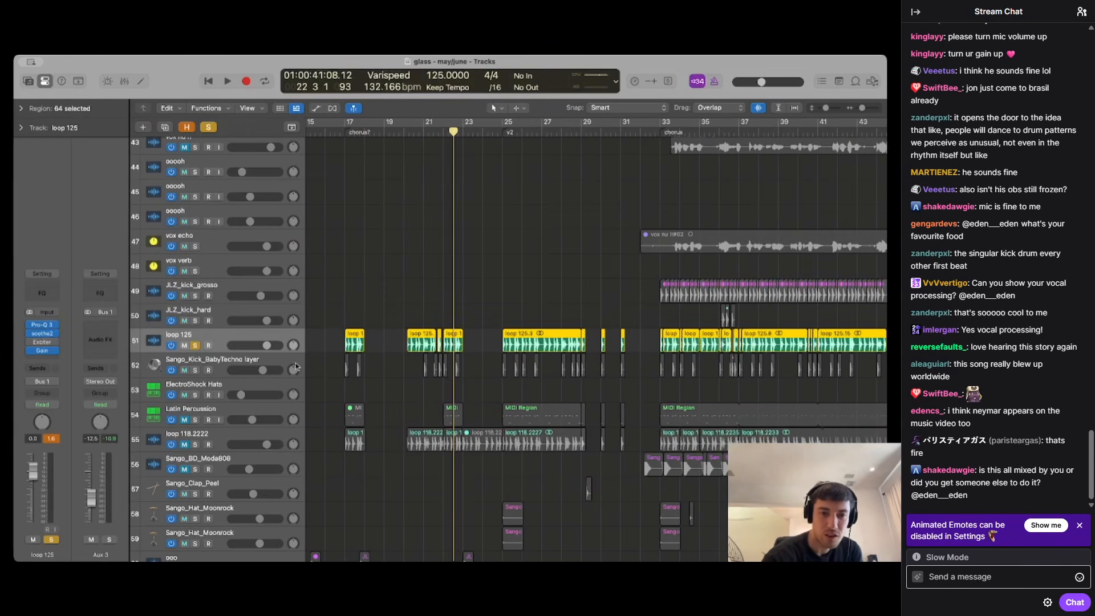
click(195, 371)
scroll(488, 350, up, 5)
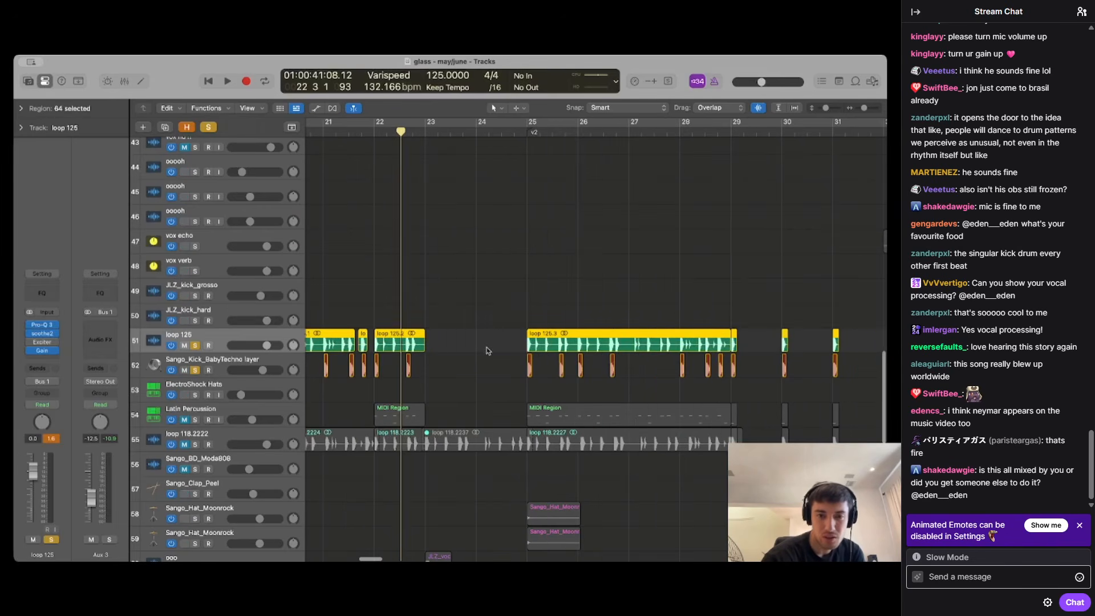
Play the Sango_Kick_BabyTechno layer without loop 125 from around bar 22, and return loop 125 to the solo
click(195, 346)
key(space)
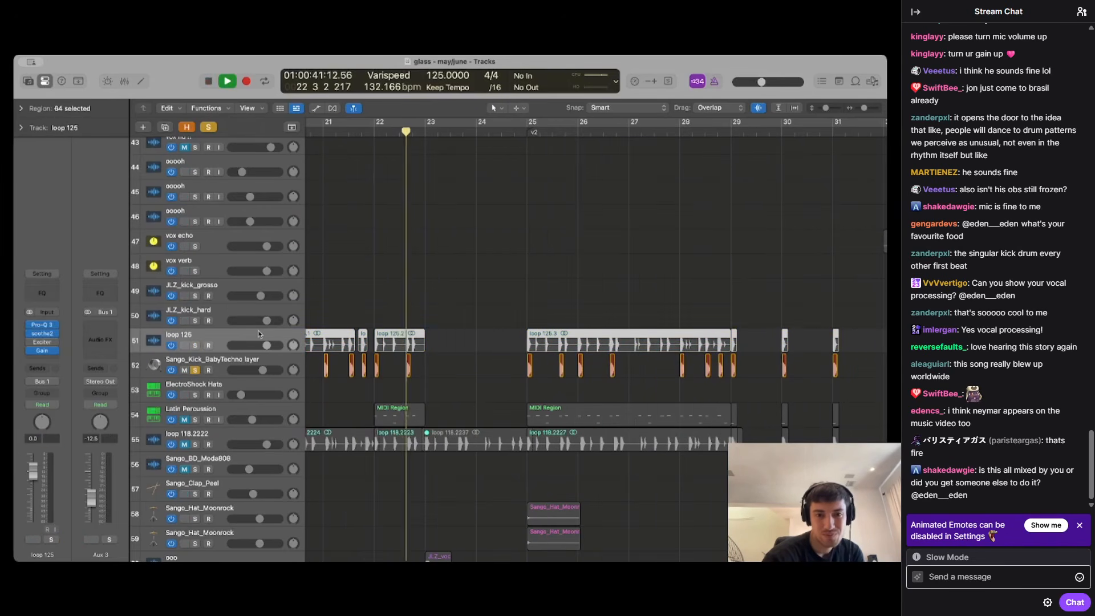
scroll(376, 352, up, 3)
scroll(377, 352, up, 3)
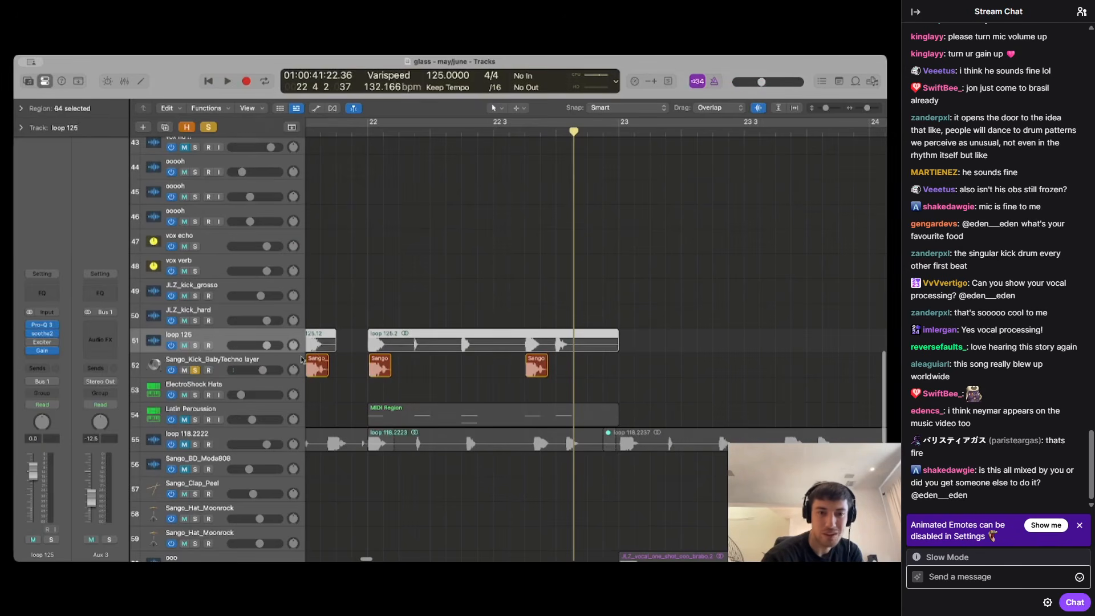
click(196, 346)
scroll(424, 370, down, 5)
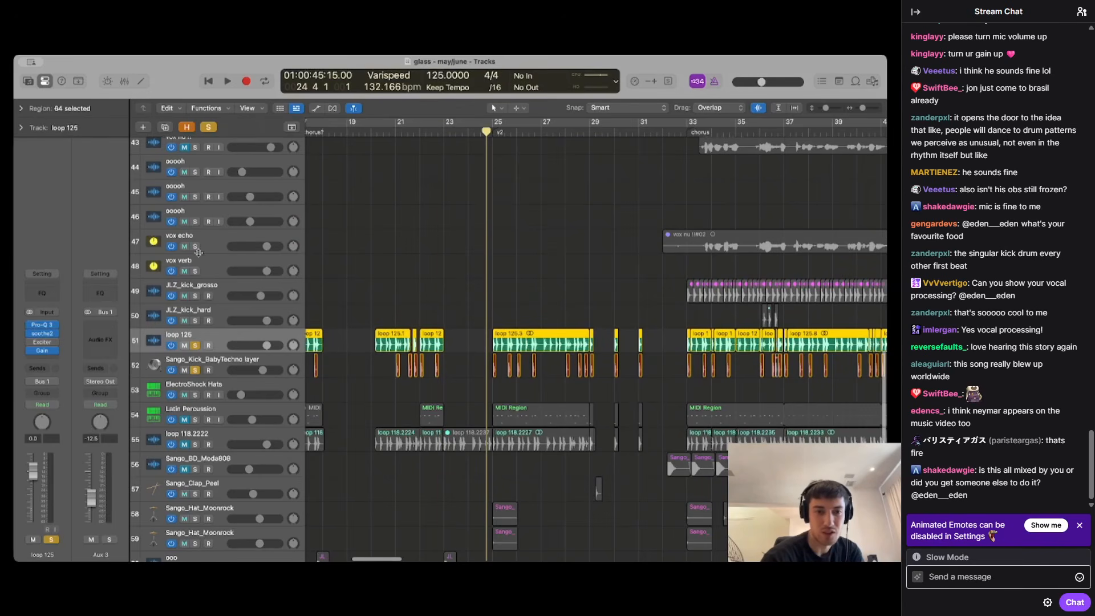
Add the ooo, Sango_Clap_Peel and both Sango_Hat_Moonrock tracks to the solo while playing from just before bar 23
scroll(443, 402, down, 6)
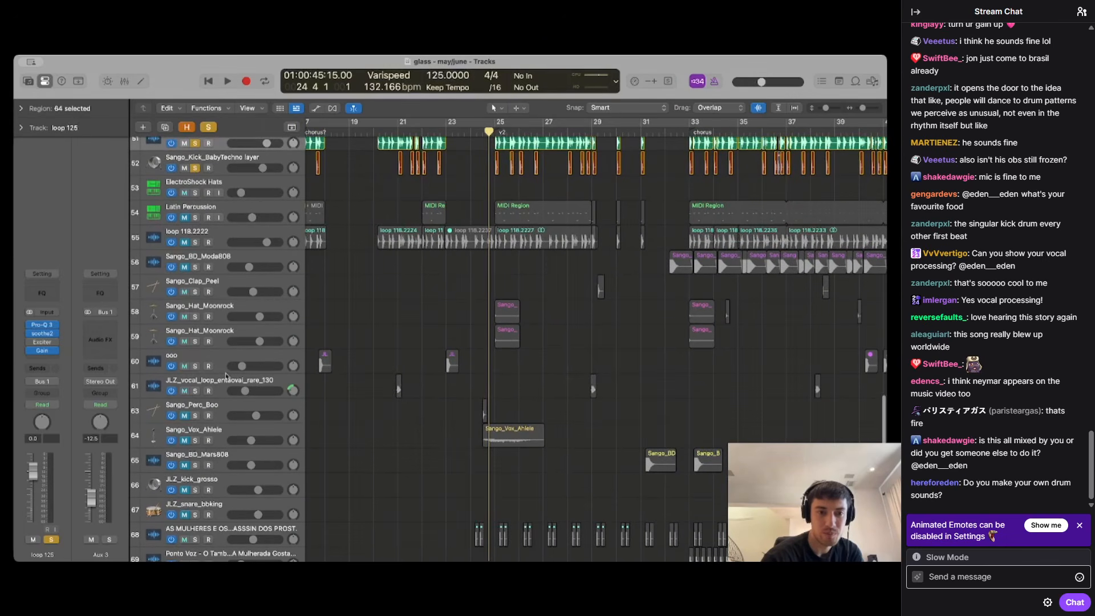
click(441, 129)
key(space)
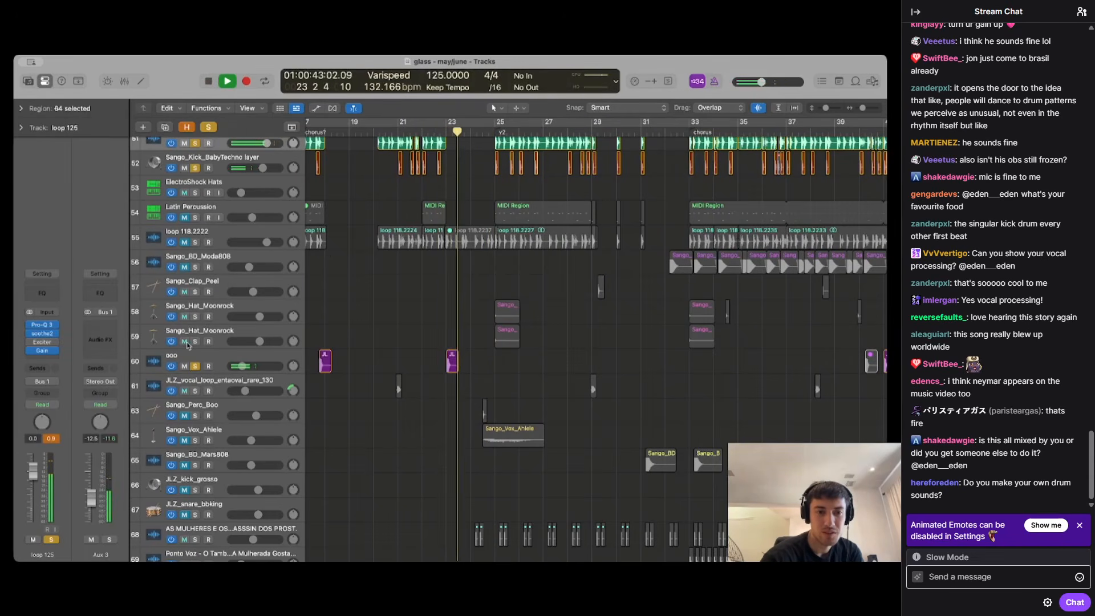
key(space)
click(174, 358)
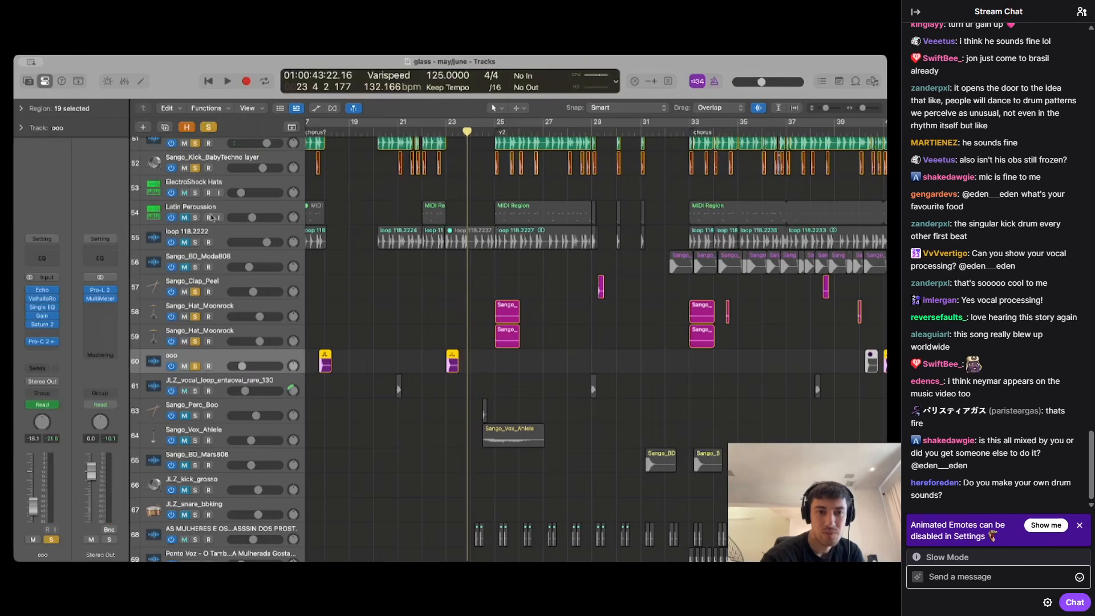
key(space)
key(space)
Play the soloed drum tracks from bar 24 into the v2 section and follow their regions toward the chorus
scroll(469, 437, up, 1)
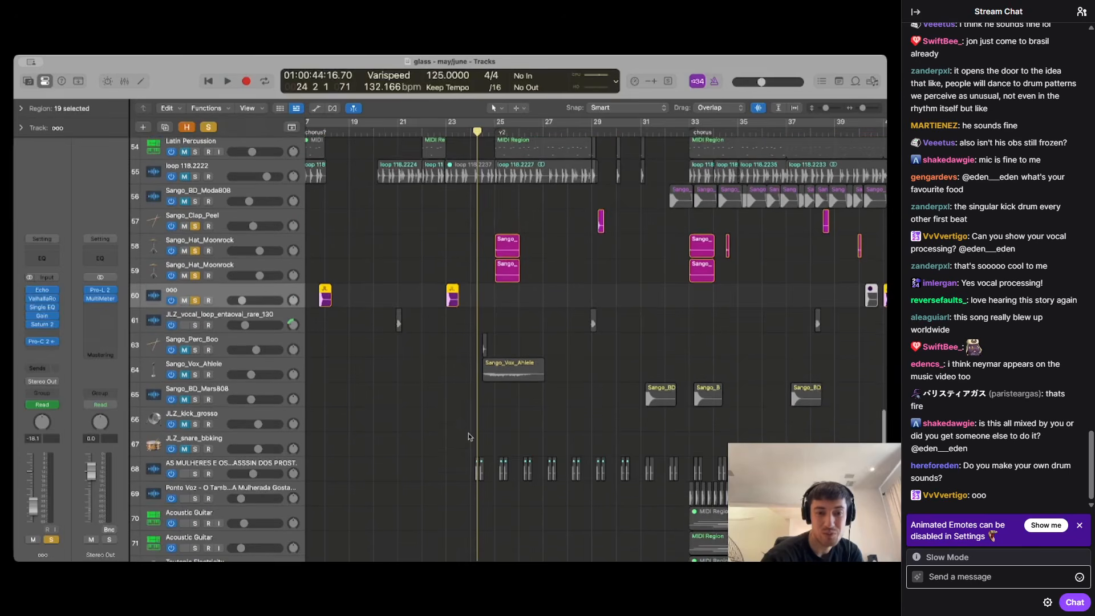
scroll(468, 436, up, 5)
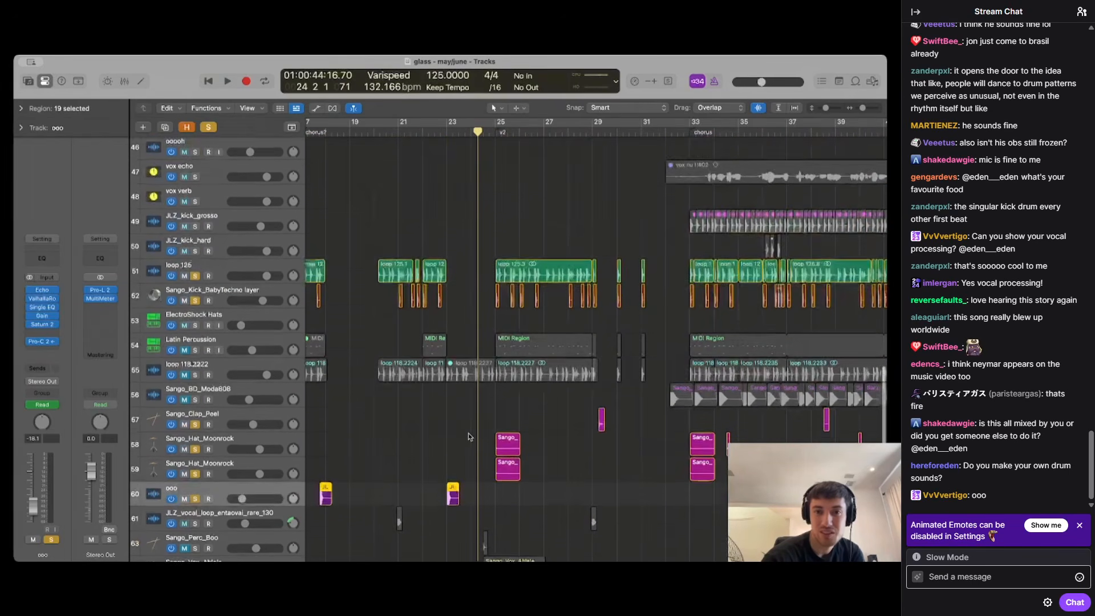
key(space)
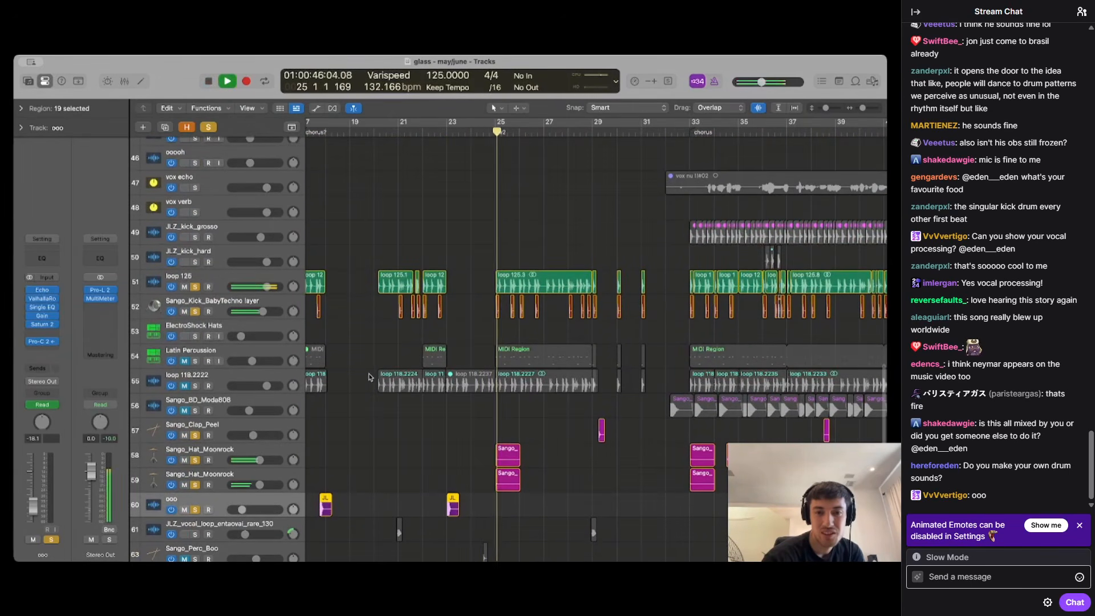
scroll(399, 387, right, 5)
scroll(408, 394, right, 4)
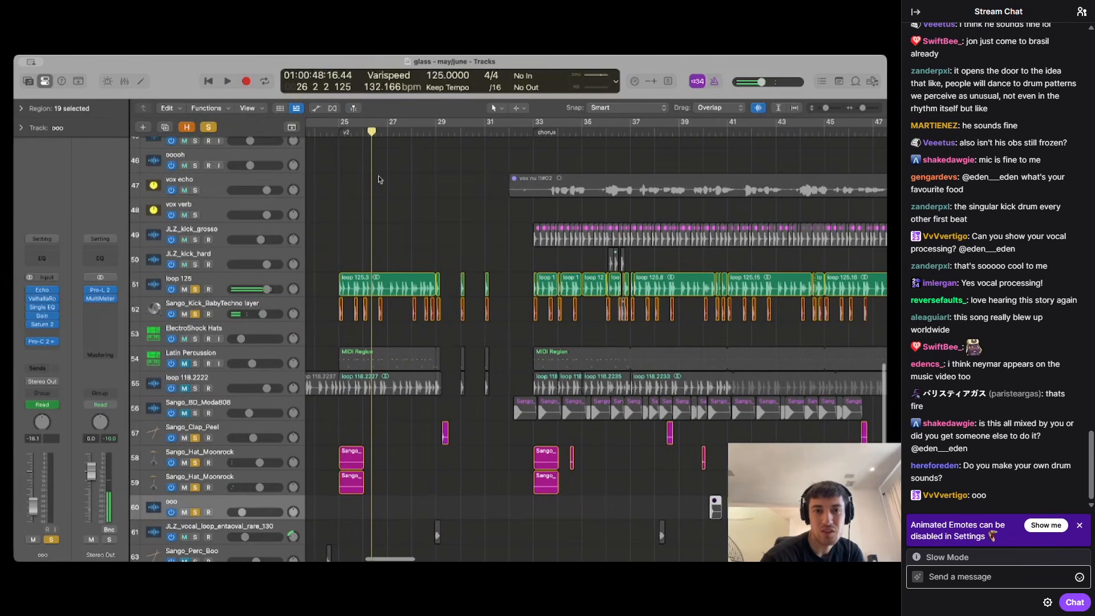
Add the chop track to the soloed drums and listen to them together through bar 28
scroll(378, 175, up, 15)
click(195, 278)
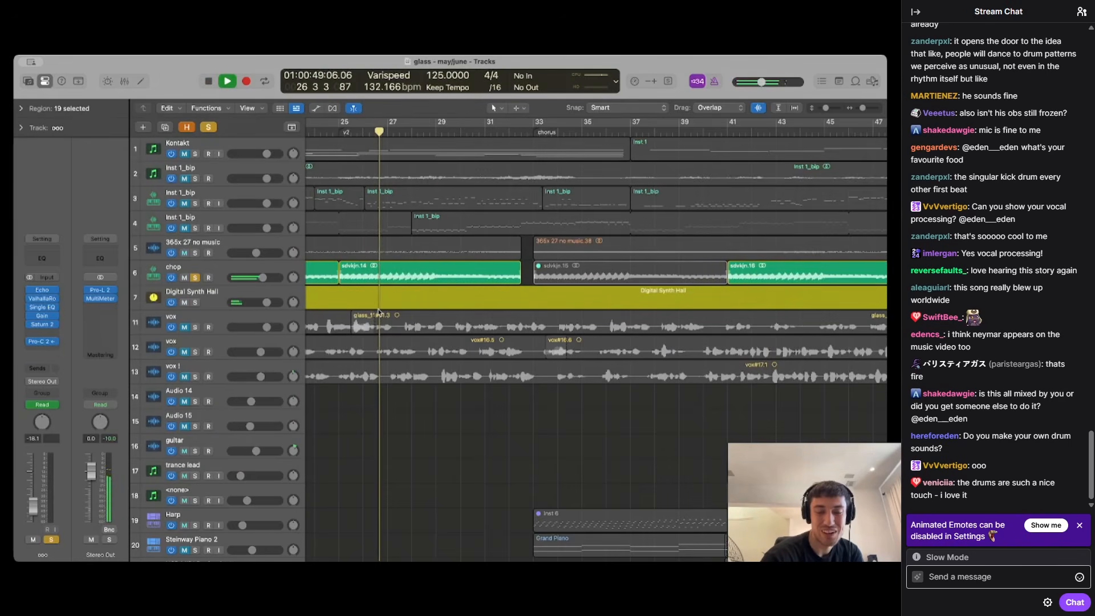
scroll(378, 311, down, 12)
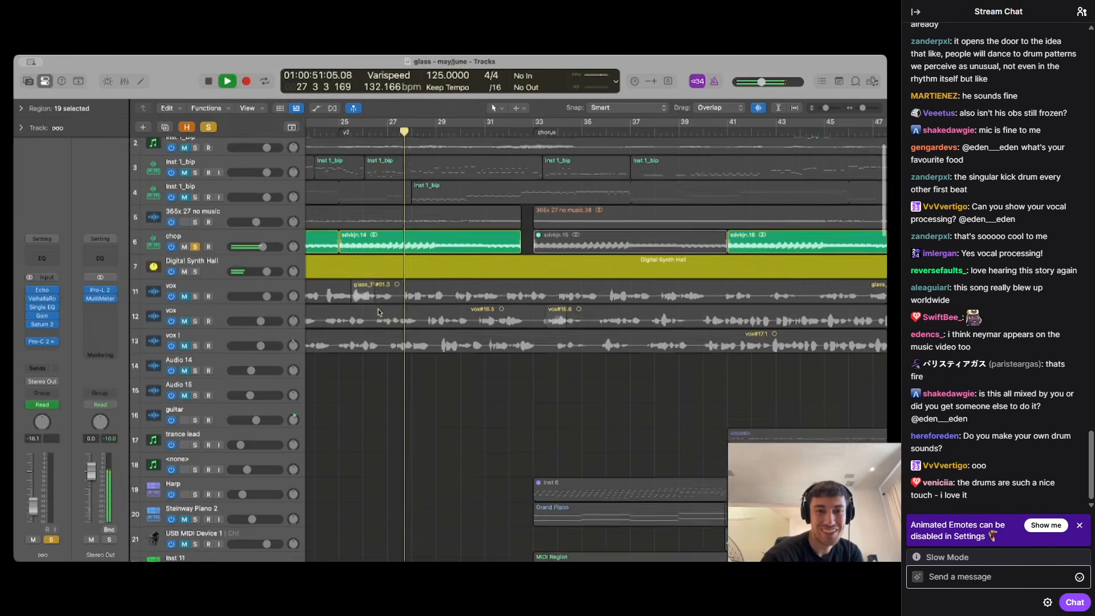
scroll(378, 312, down, 15)
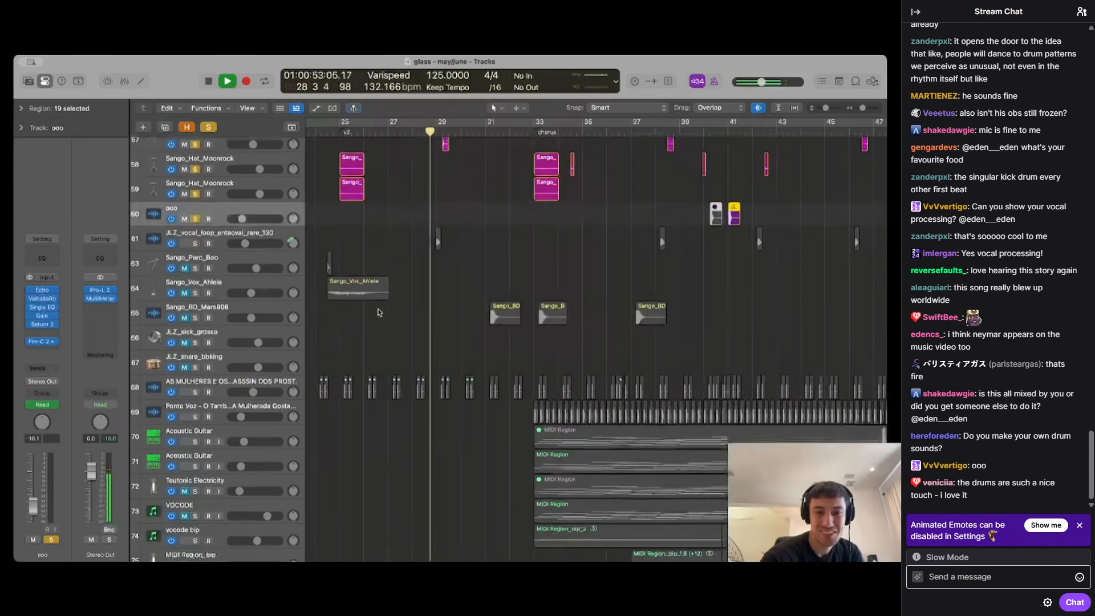
key(space)
Add the Inst 11, Untitled, bass and bass up tracks to the solo and play from just before the chorus
scroll(368, 373, up, 15)
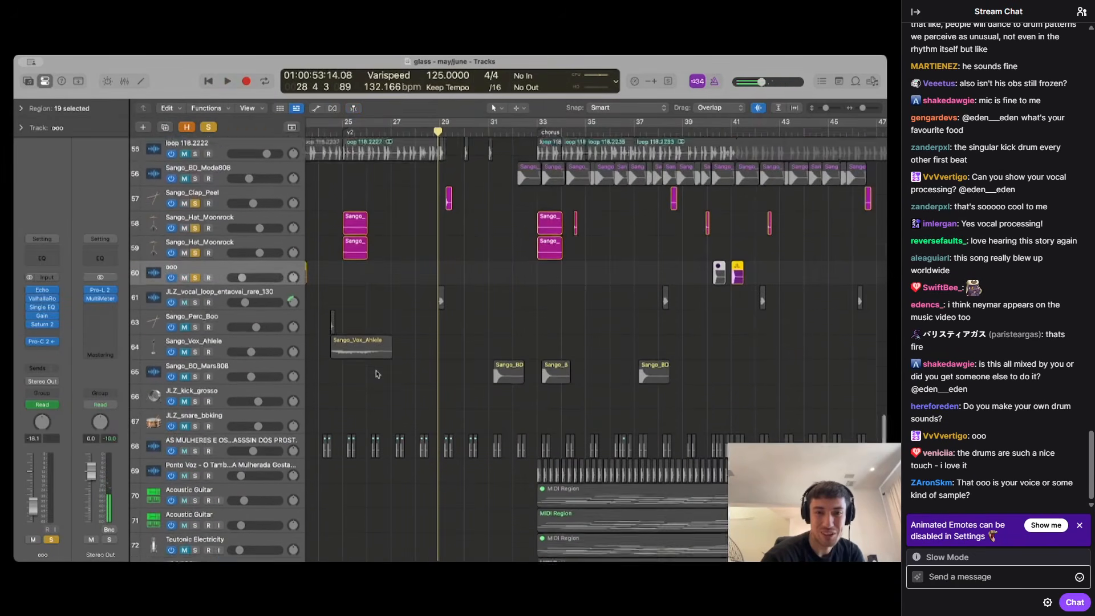
scroll(376, 374, down, 5)
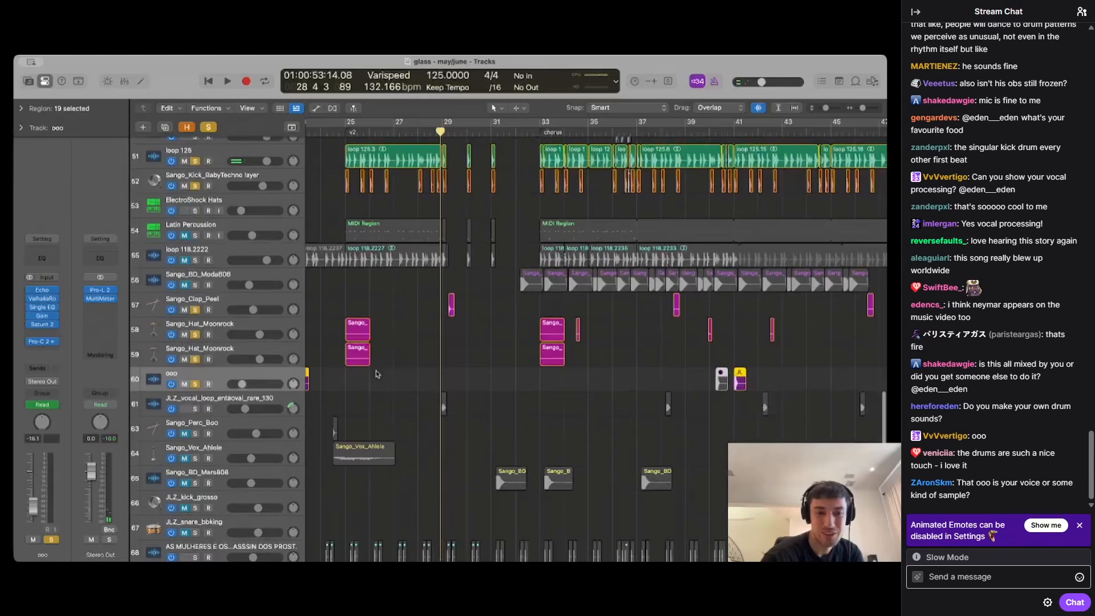
scroll(376, 373, right, 3)
scroll(376, 373, up, 15)
scroll(376, 374, right, 1)
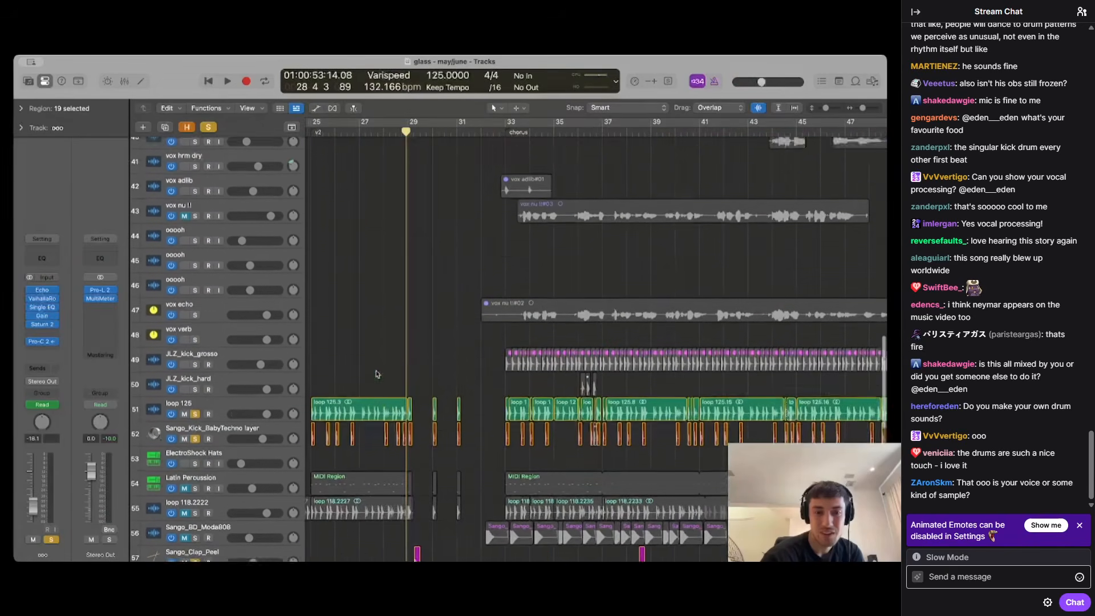
scroll(375, 373, up, 8)
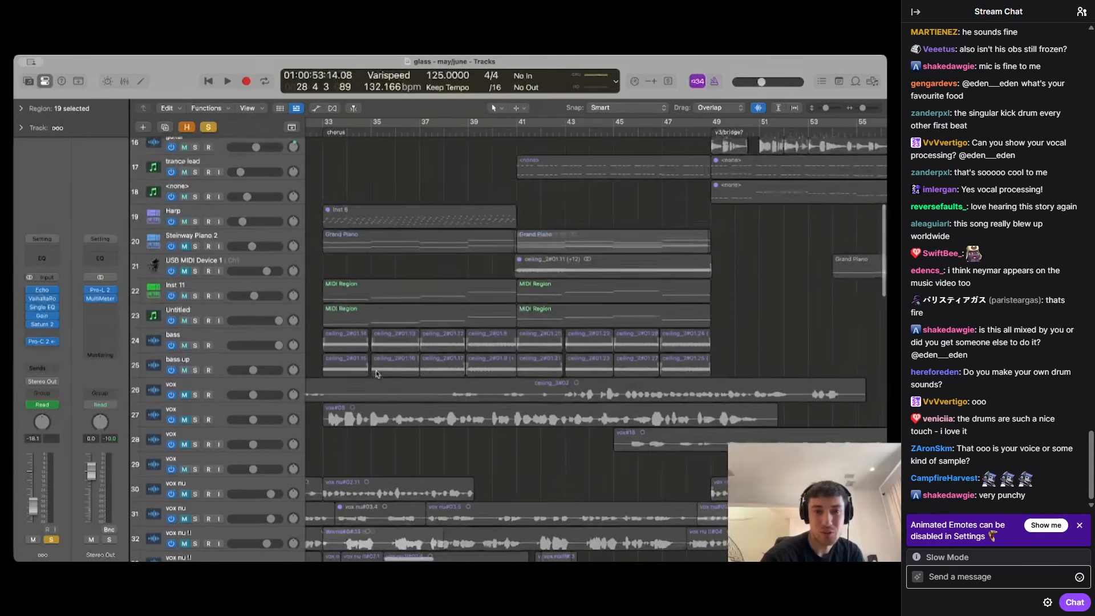
scroll(375, 373, right, 2)
drag(195, 294, 195, 369)
click(355, 143)
key(space)
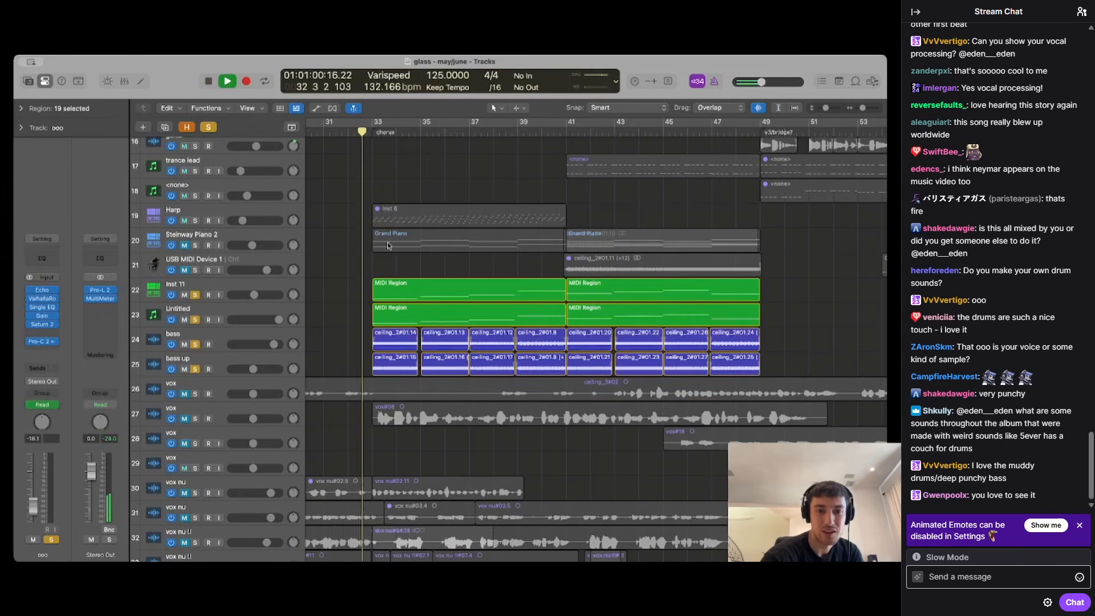
Stop playback in bar 33 and take the Inst 11, Untitled, bass and bass up tracks out of the solo
scroll(385, 341, down, 3)
key(space)
drag(202, 218, 199, 272)
click(197, 291)
Solo the vocode bip track and play briefly from the start of the chorus
scroll(402, 318, down, 10)
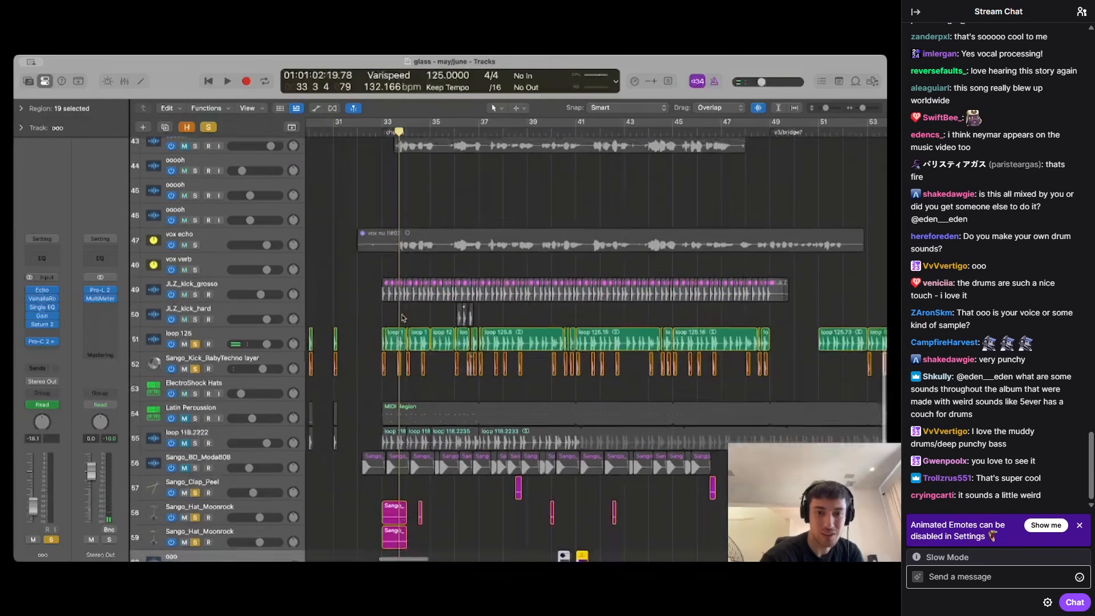
scroll(403, 318, down, 8)
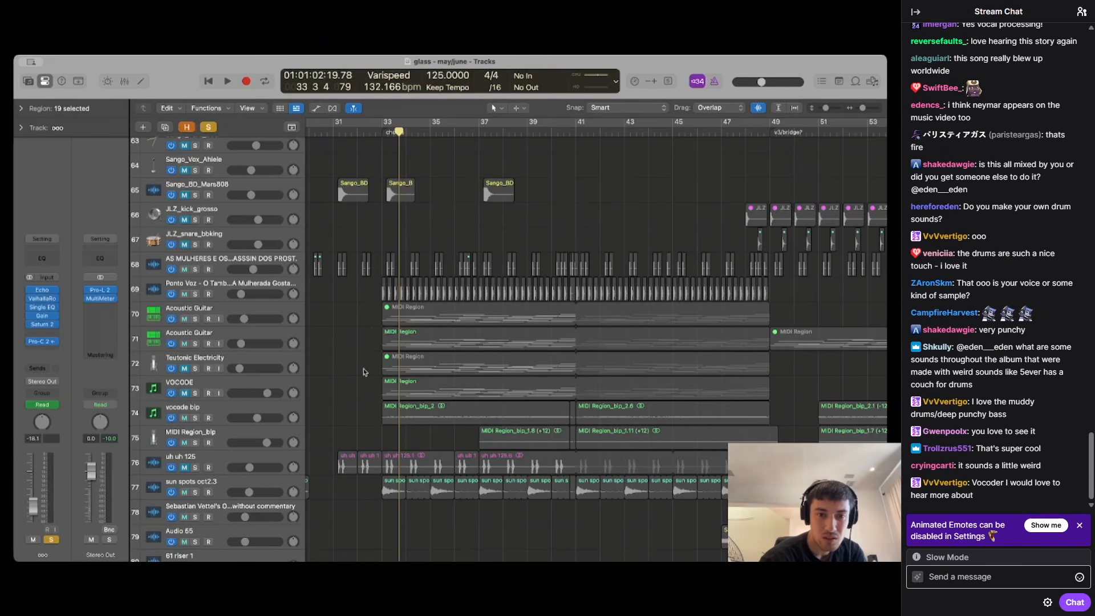
scroll(359, 387, down, 3)
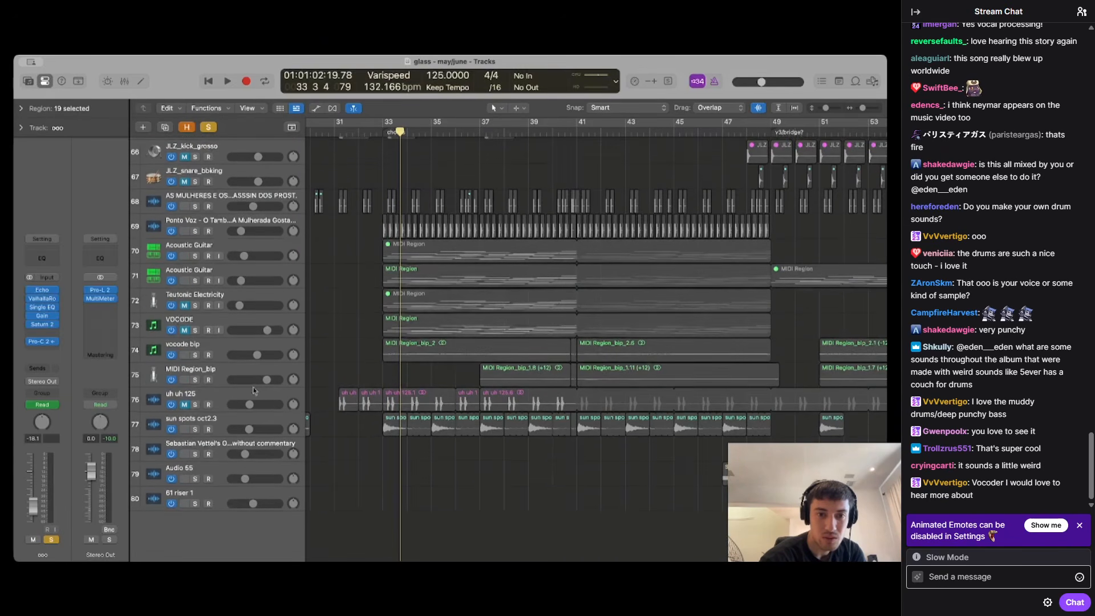
click(195, 355)
click(380, 137)
key(space)
scroll(399, 285, up, 10)
key(space)
scroll(349, 328, down, 10)
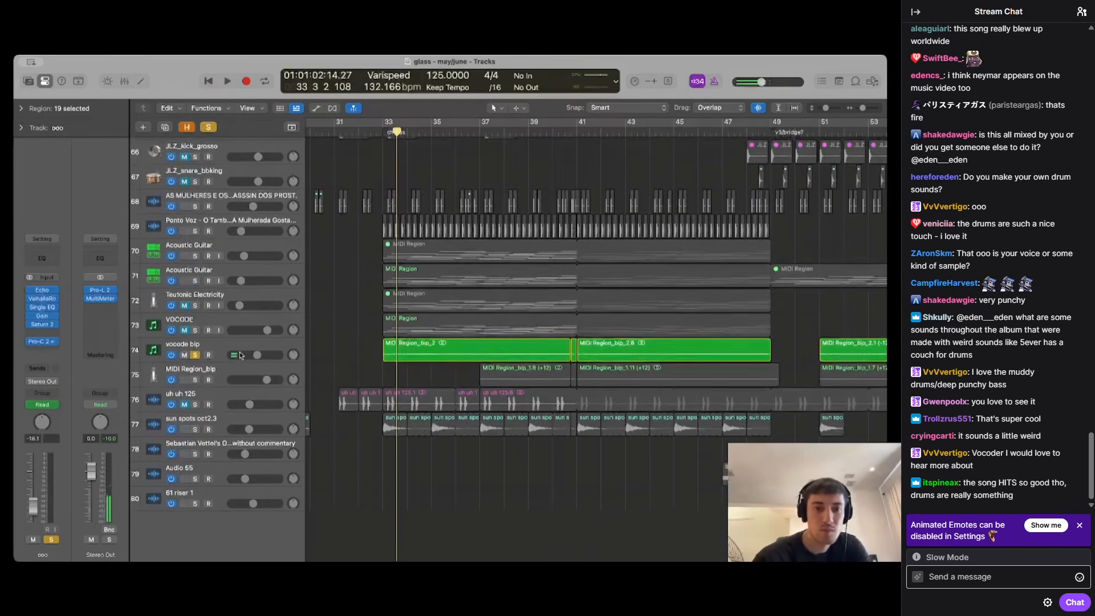
Select the vocode bip track and listen to its chorus regions up to bar 42
click(276, 346)
key(space)
key(space)
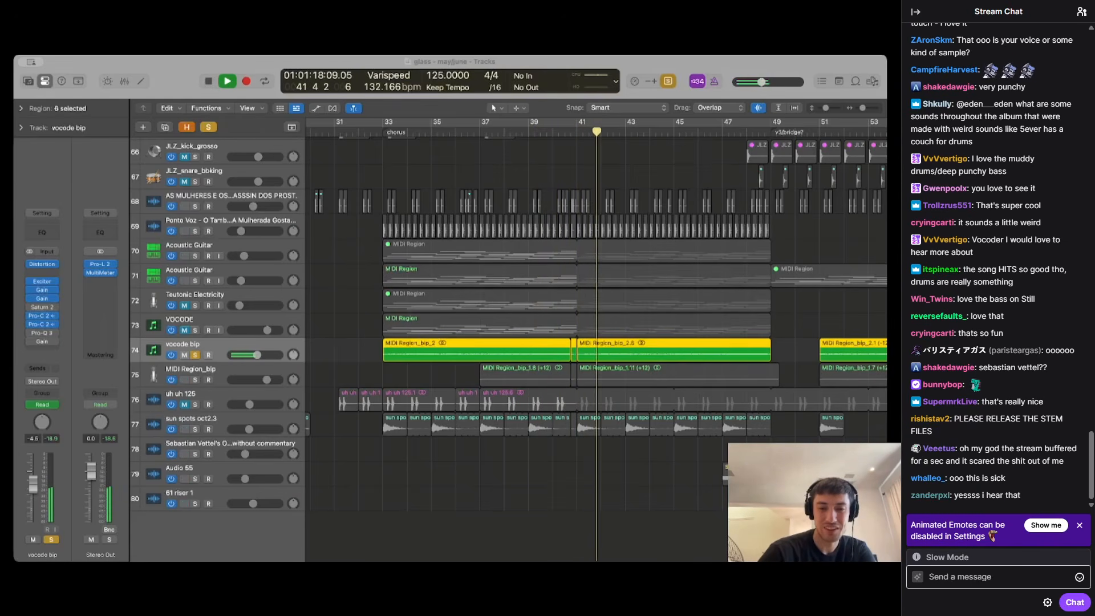
key(space)
Play the song from bar 25 and add the Inst 11, Untitled, bass and bass up tracks to the solo
scroll(383, 267, up, 20)
scroll(383, 267, left, 8)
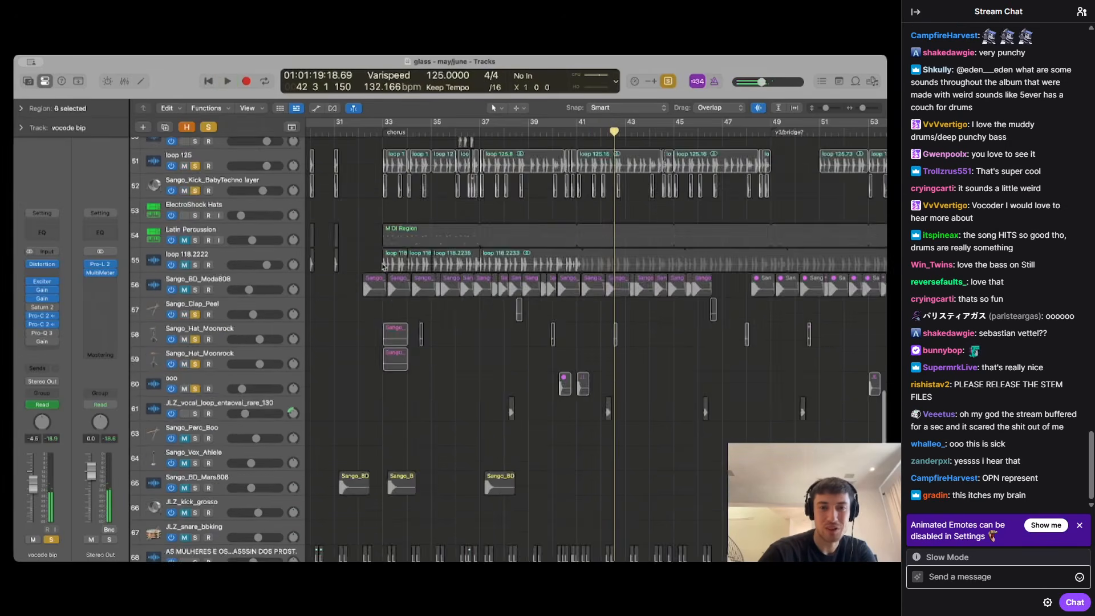
scroll(382, 266, up, 10)
scroll(382, 267, right, 2)
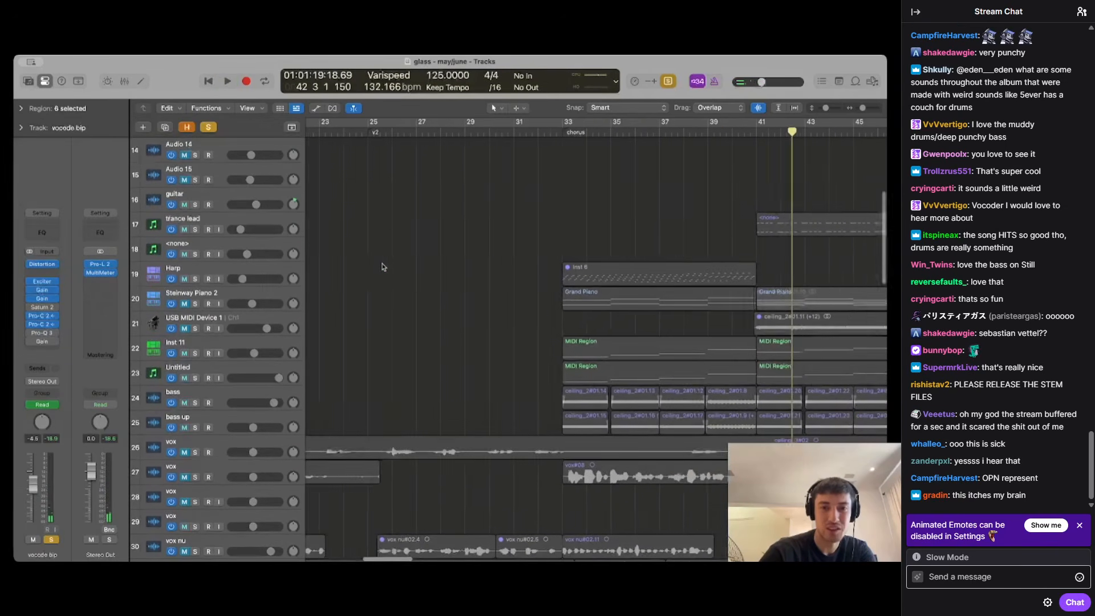
click(437, 134)
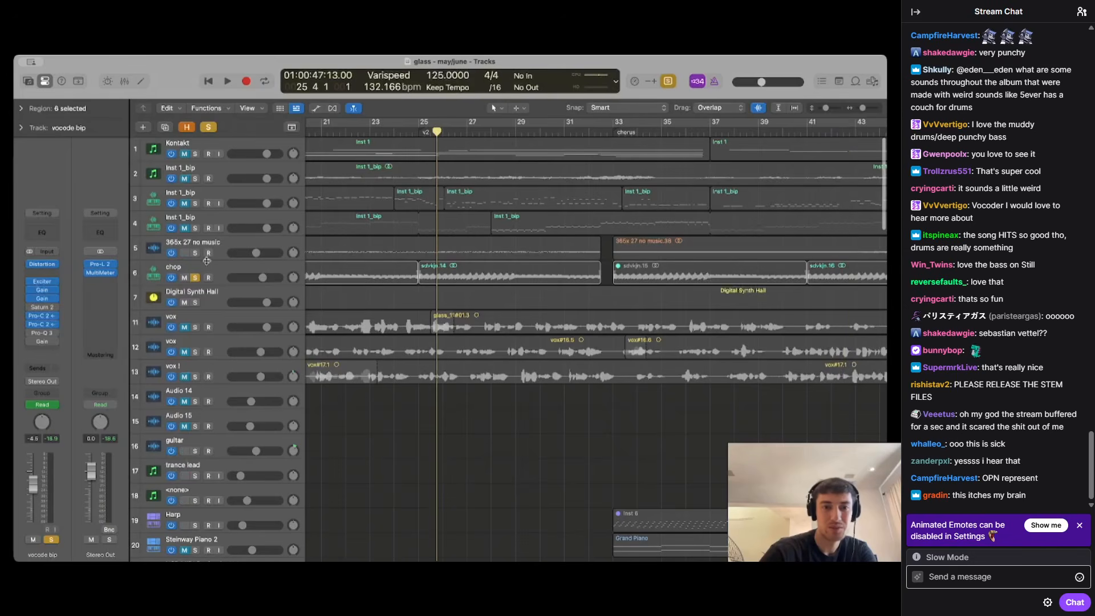
click(371, 269)
scroll(542, 306, down, 10)
scroll(543, 306, right, 3)
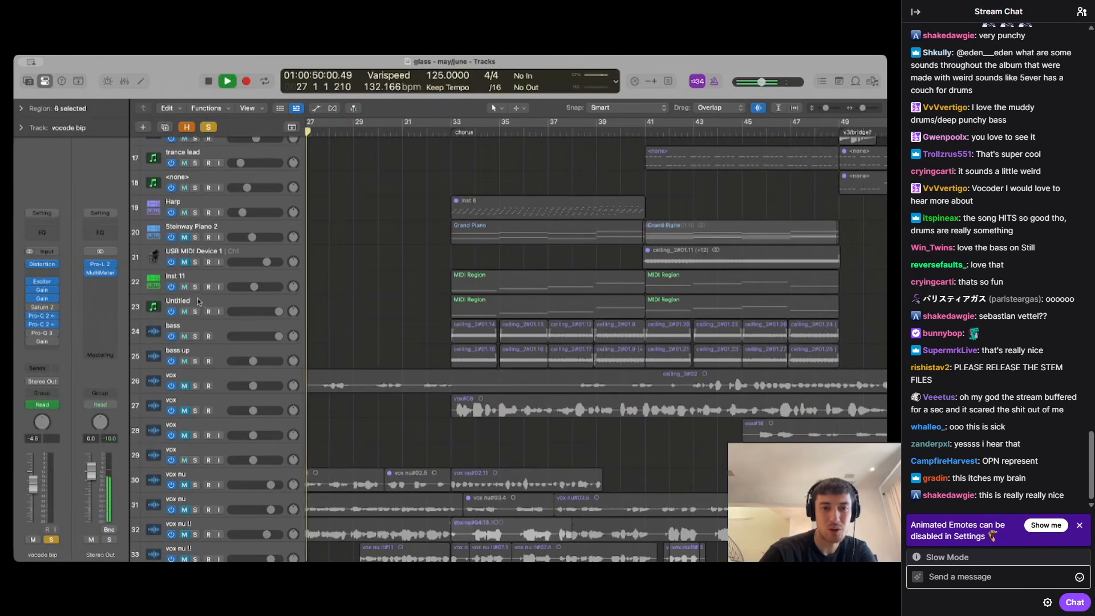
drag(194, 287, 195, 361)
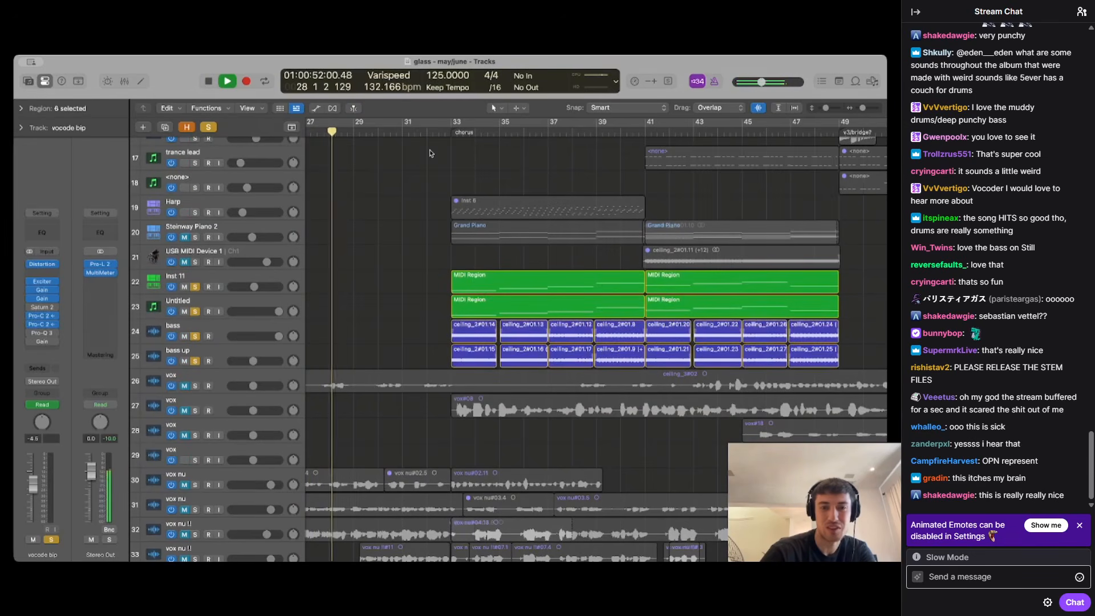
Clear all solos and let the full mix play into the chorus at bar 33
scroll(418, 294, down, 9)
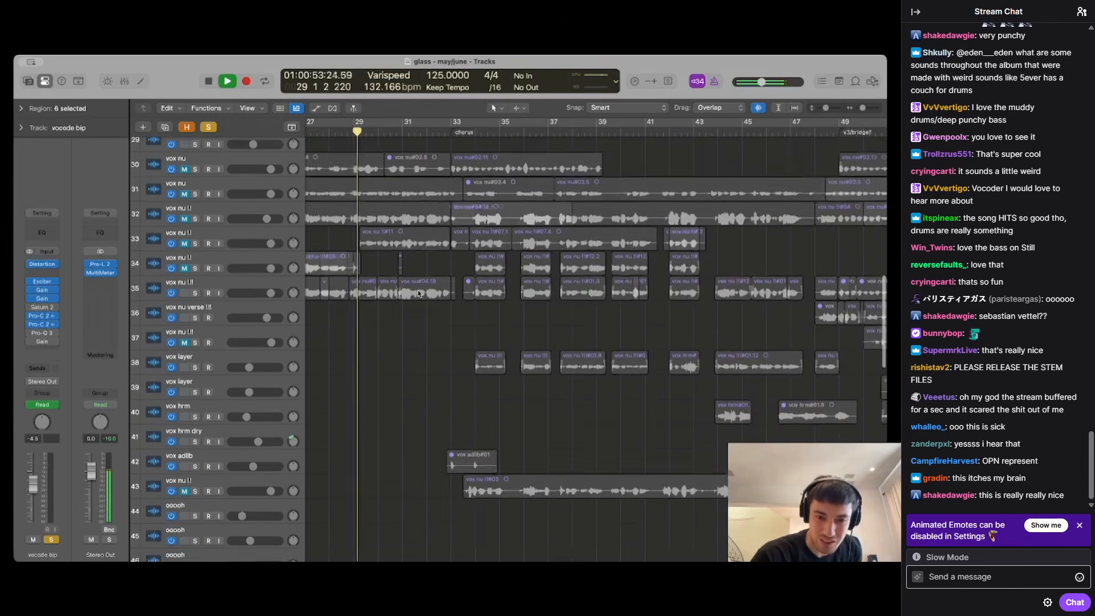
scroll(418, 294, down, 20)
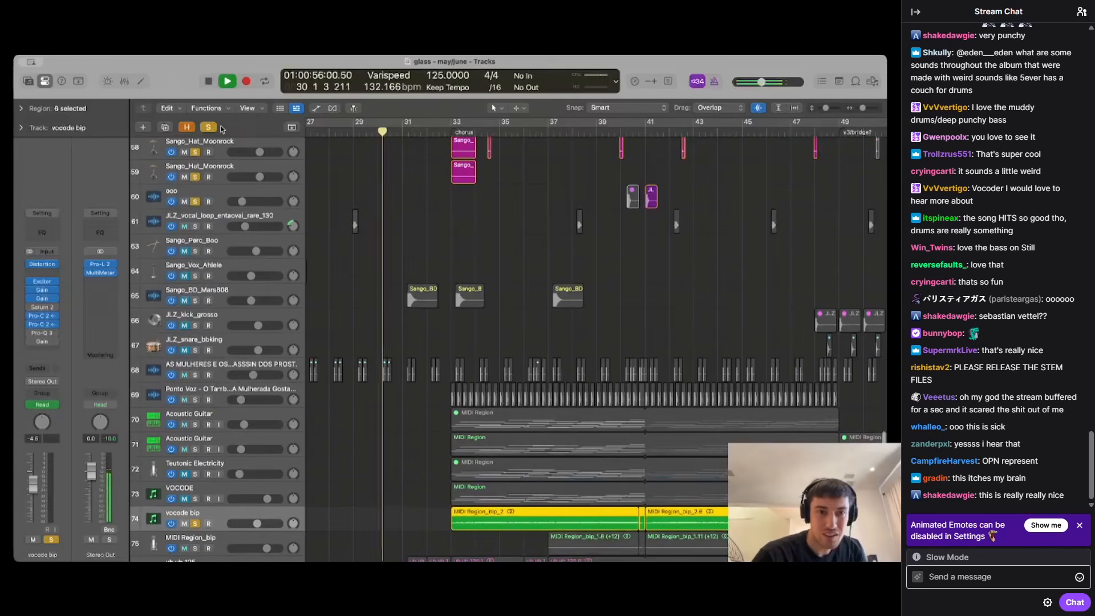
click(208, 127)
scroll(409, 243, up, 4)
scroll(409, 242, up, 3)
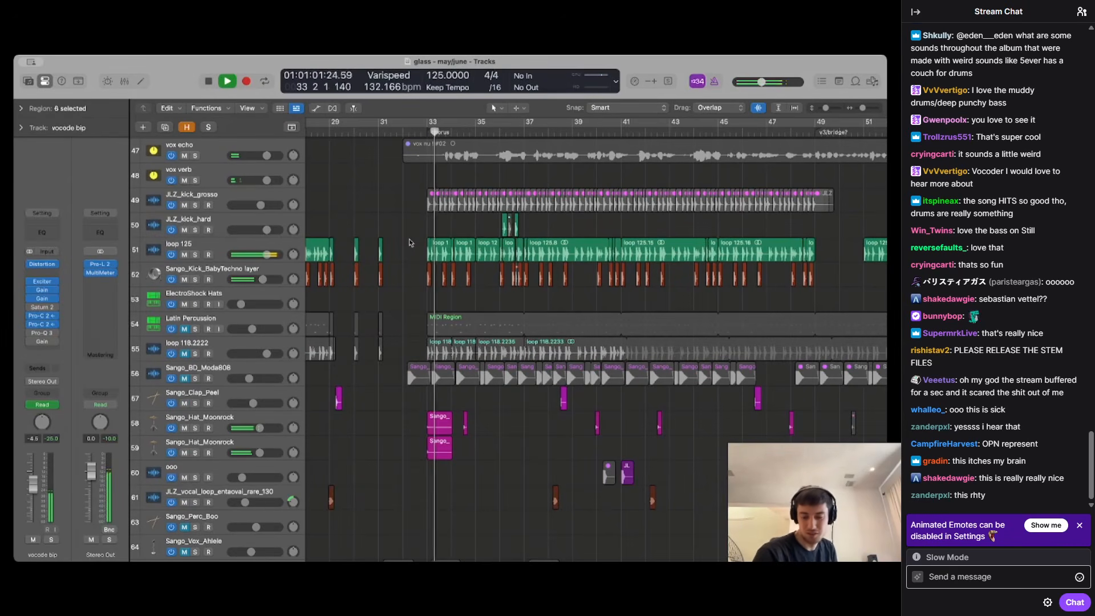
Follow the vocal regions during the chorus, stop playback in bar 36, and select the vox nu track numbered 35
scroll(449, 309, up, 9)
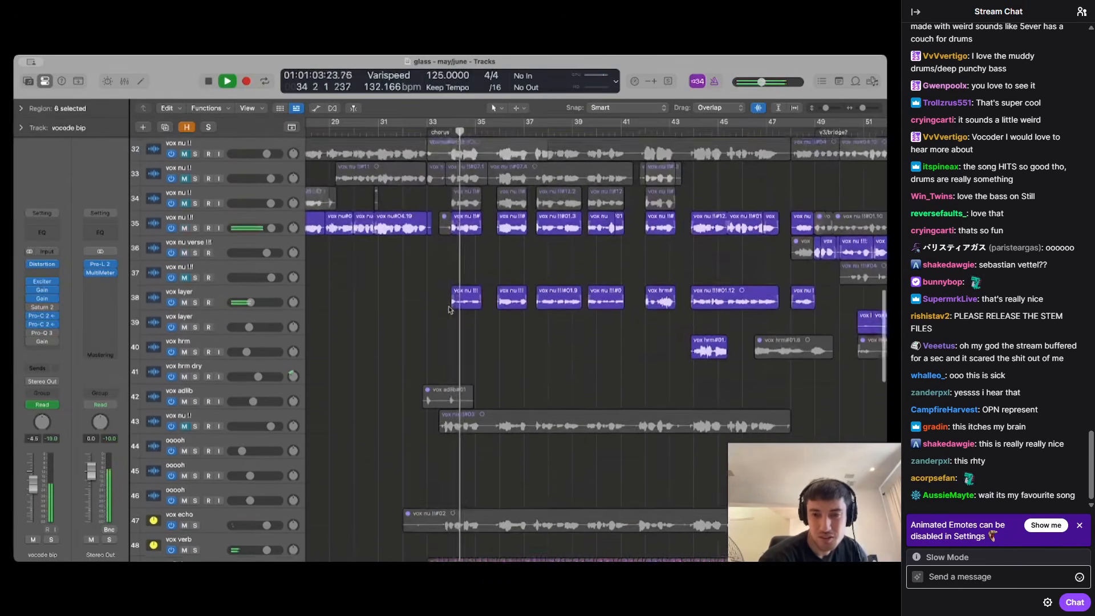
scroll(449, 310, up, 2)
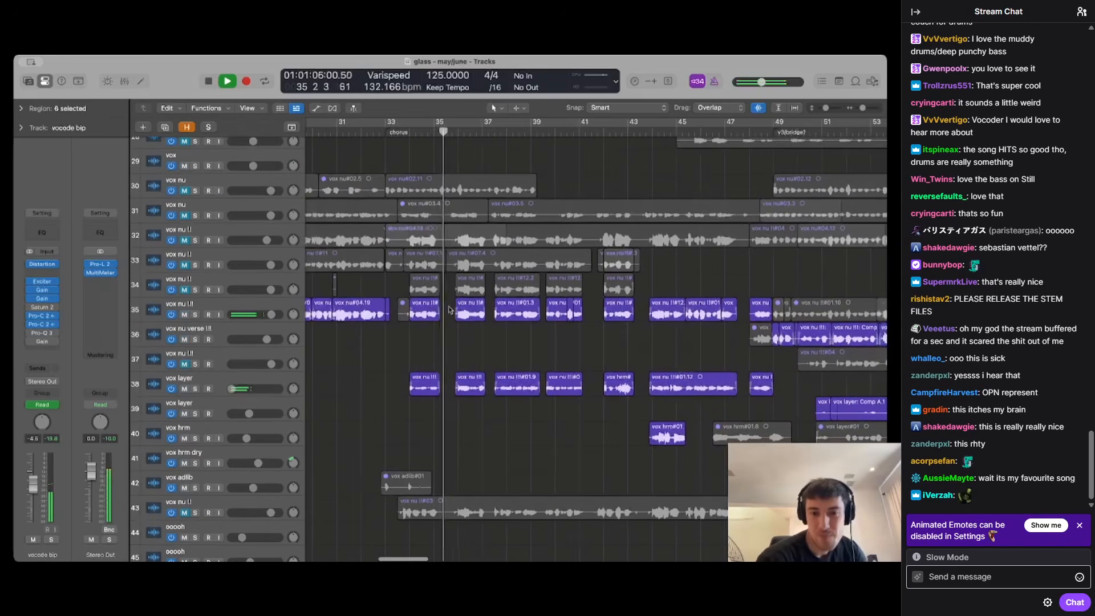
scroll(447, 311, down, 3)
key(space)
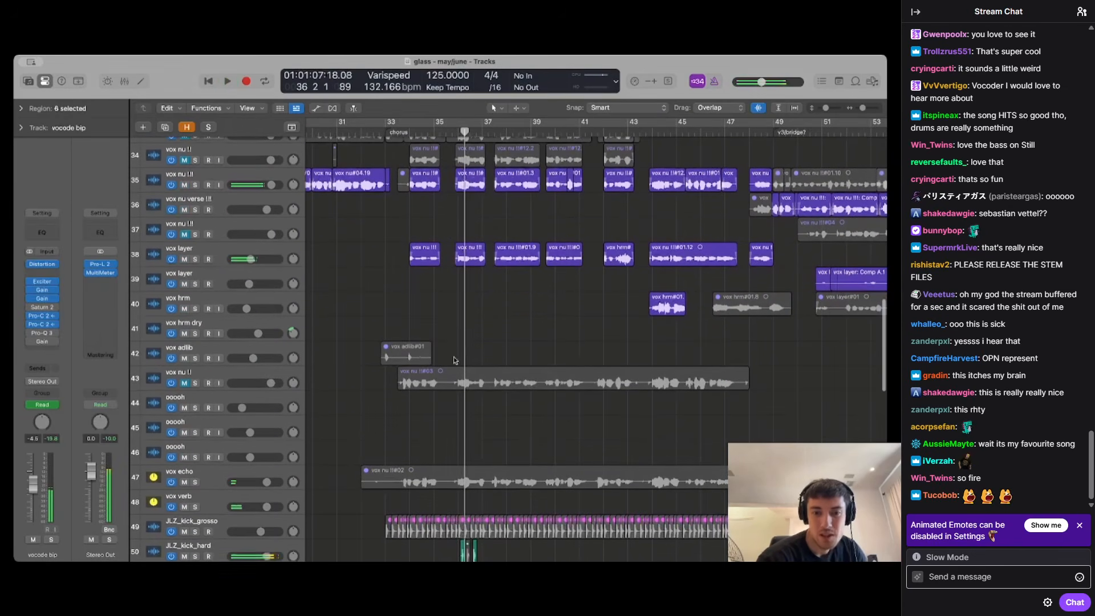
click(188, 176)
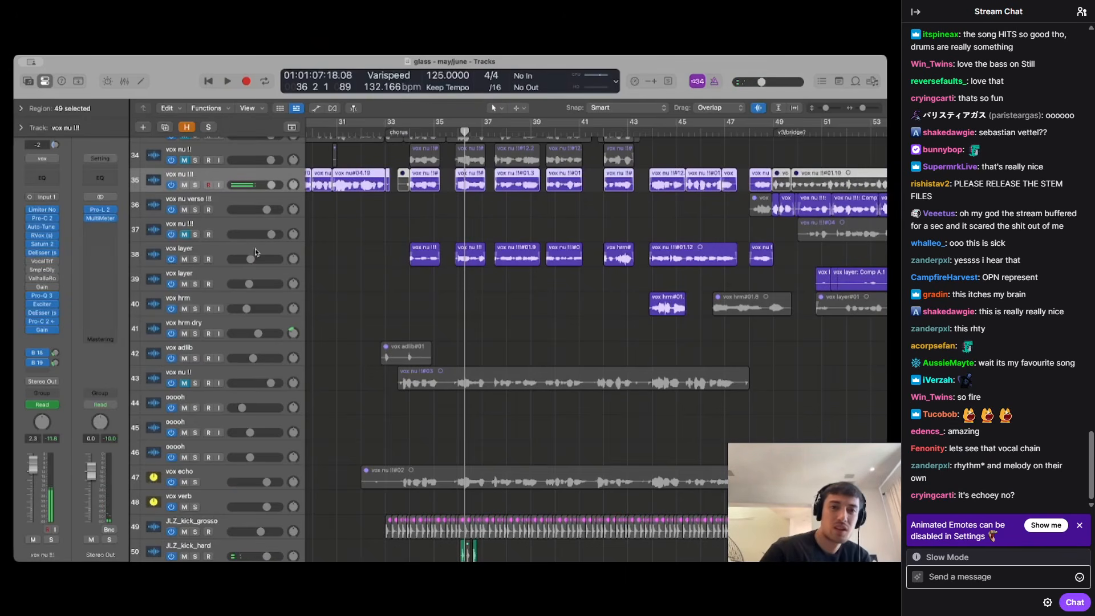
Select the vox nu regions of the first verse and chorus on track 35 and show their region parameters
scroll(424, 268, up, 5)
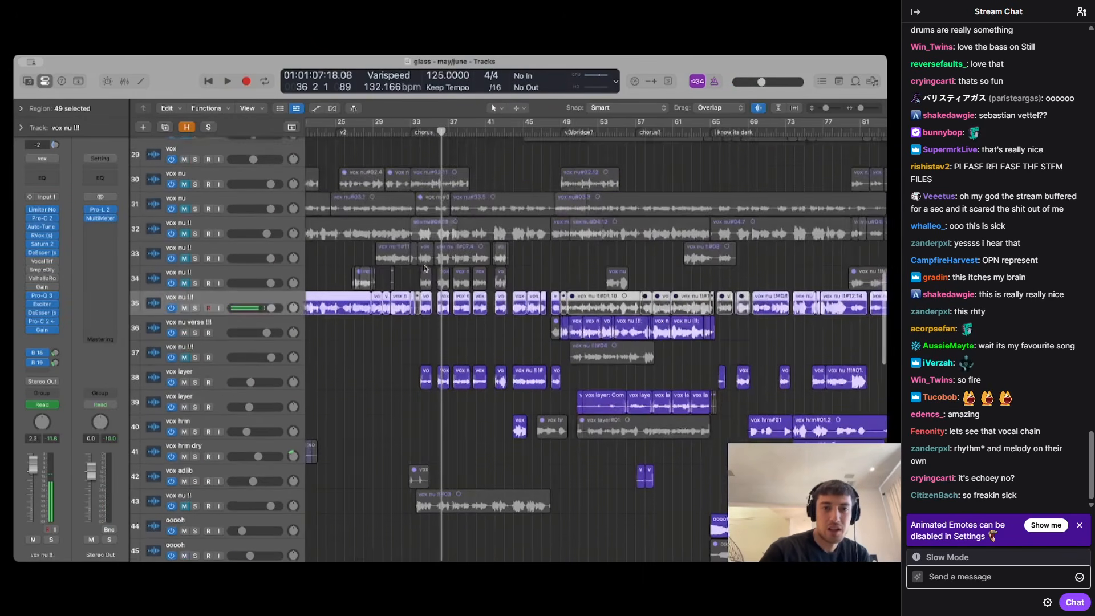
scroll(423, 268, left, 5)
scroll(424, 268, up, 1)
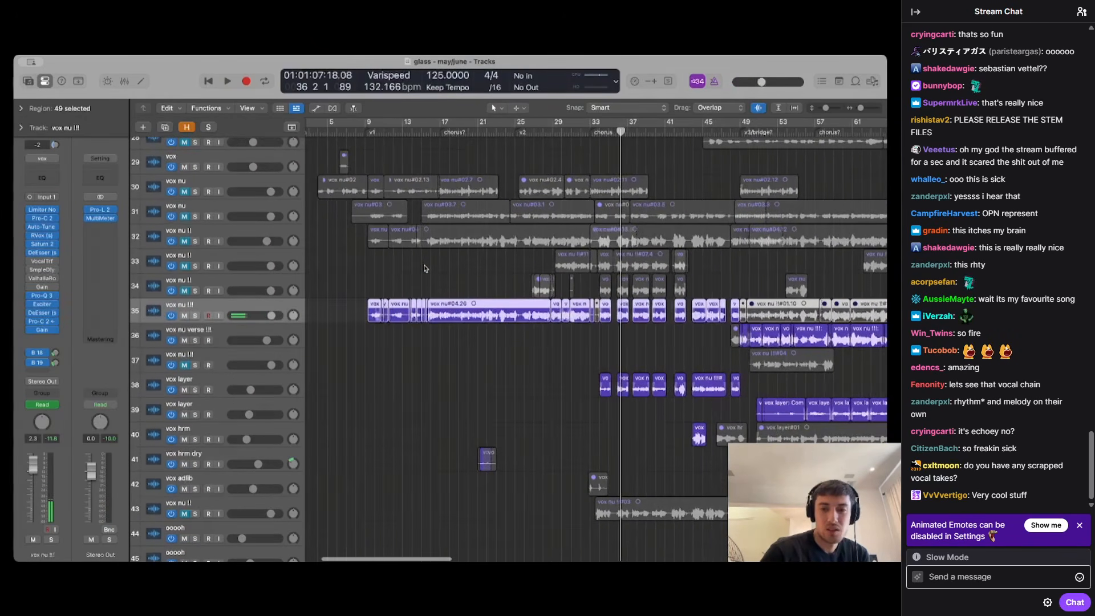
scroll(424, 268, up, 1)
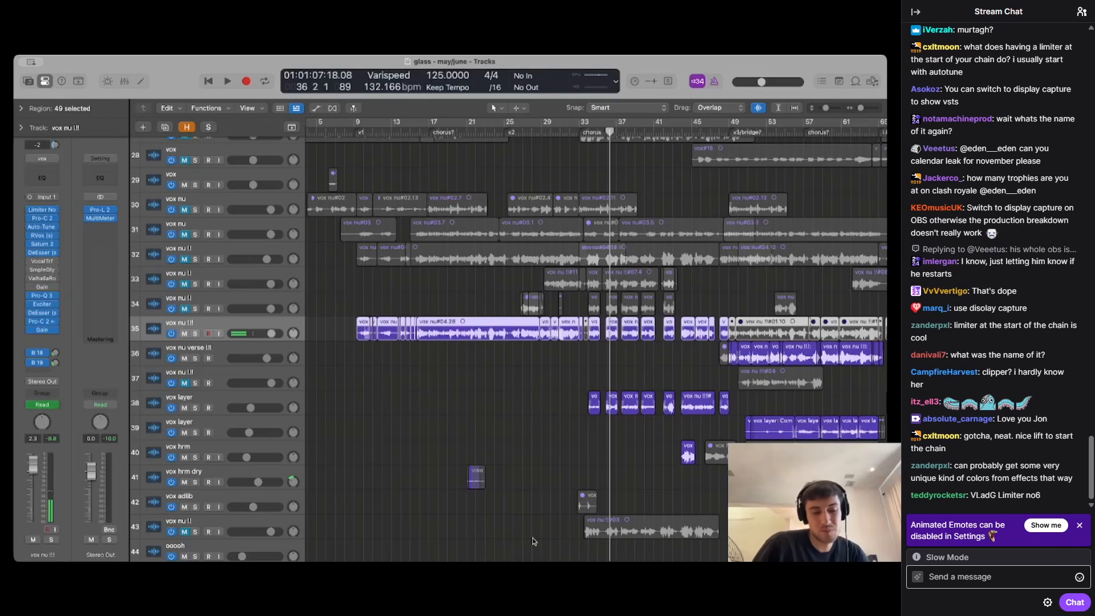
drag(339, 304, 468, 347)
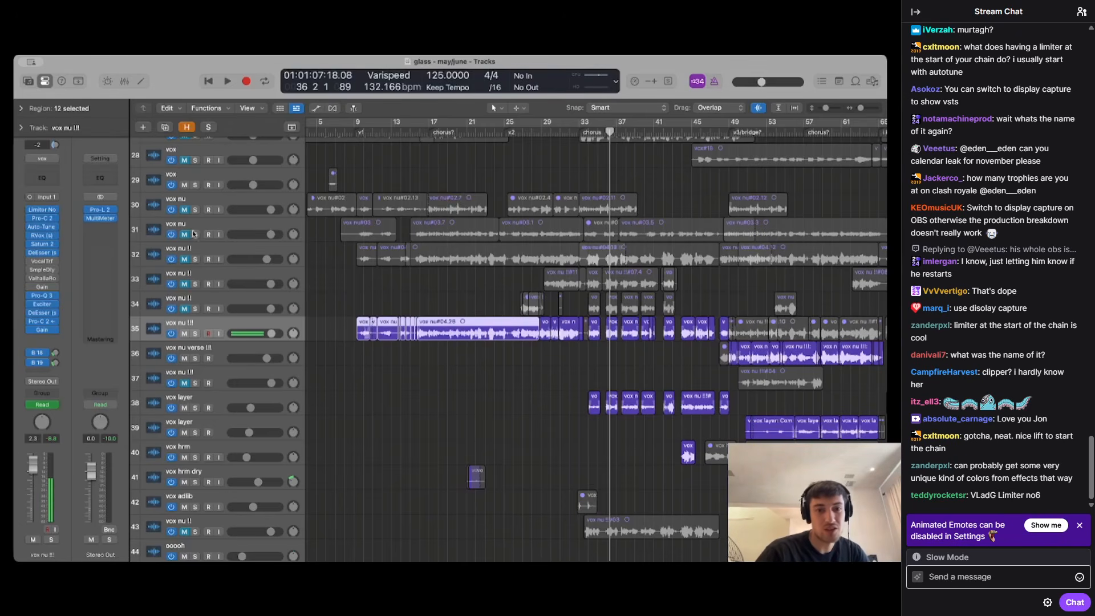
click(37, 112)
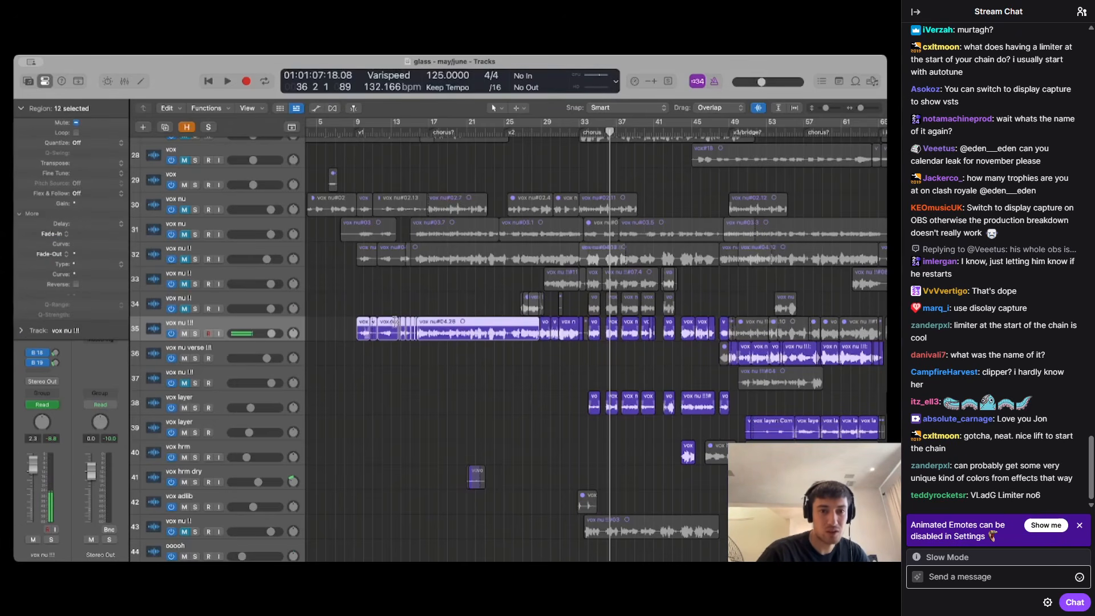
Select the long vox nu#04.26 region on track 35 and check its gain in the region parameters
click(450, 328)
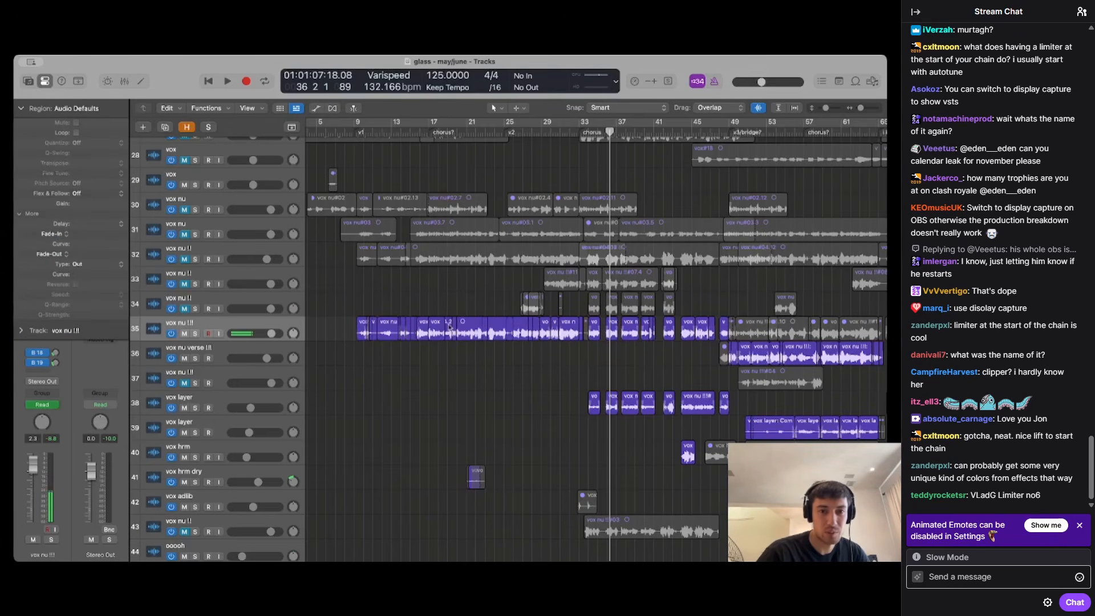
double_click(80, 203)
key(Return)
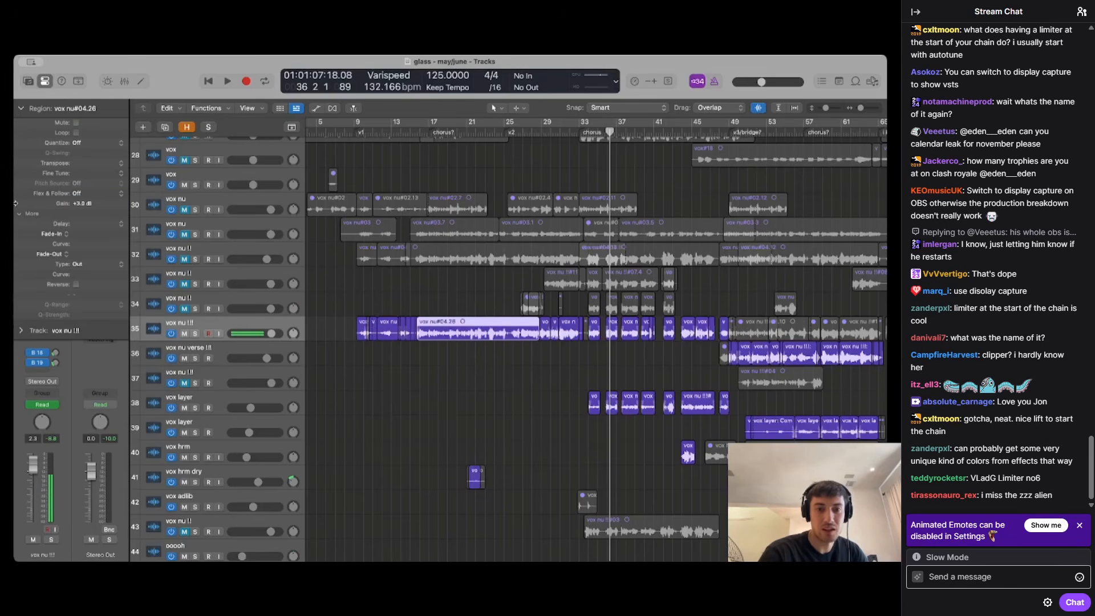
click(22, 108)
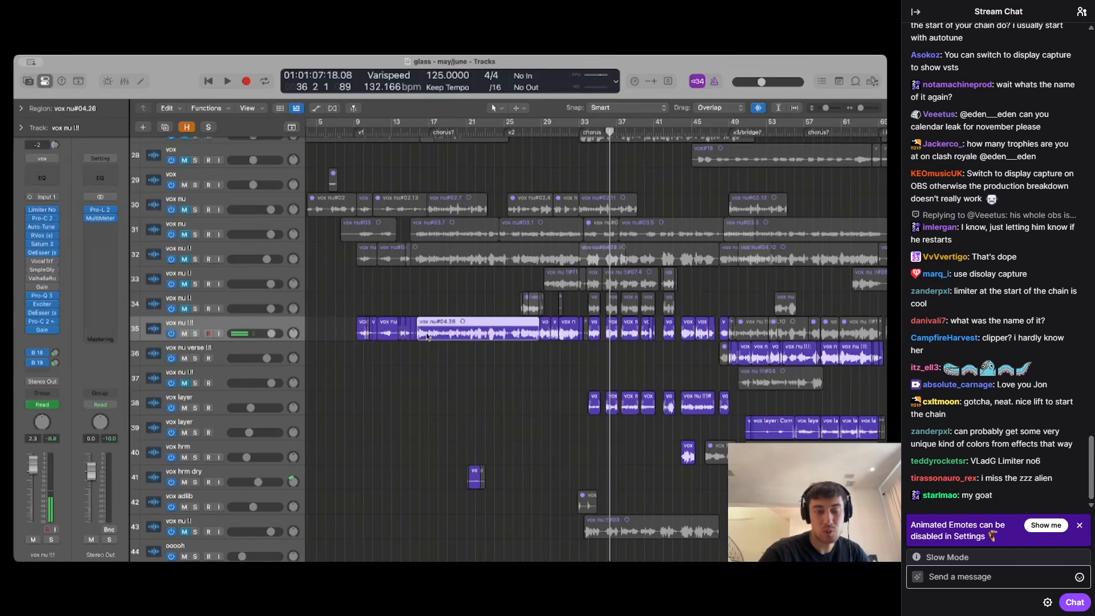
click(21, 108)
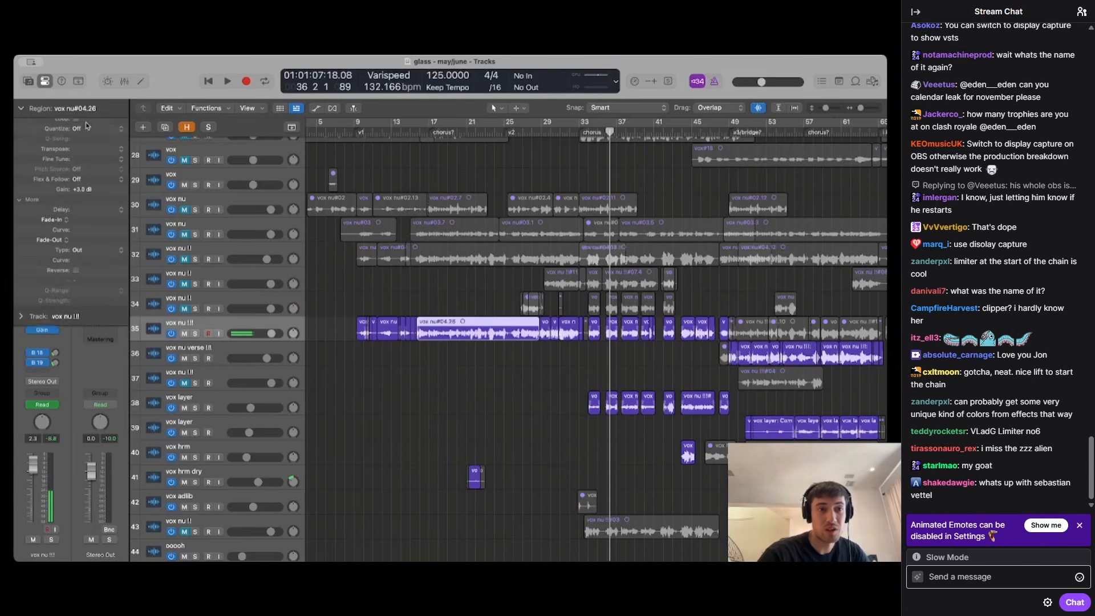
click(21, 108)
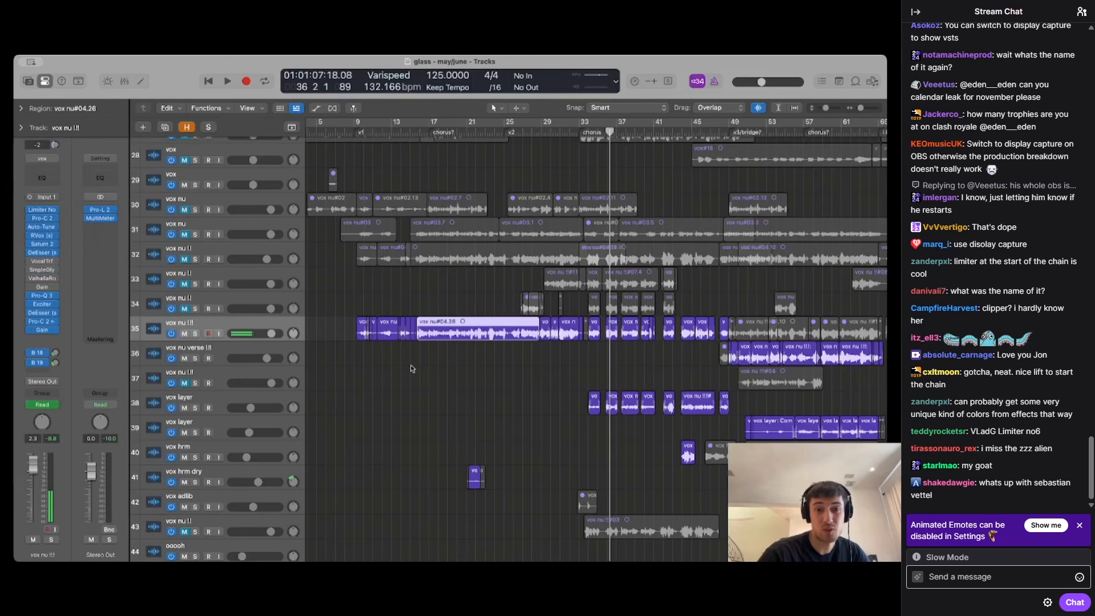
Select the vox layer: Comp A.1 region on track 39 and check its region parameters
scroll(487, 368, right, 10)
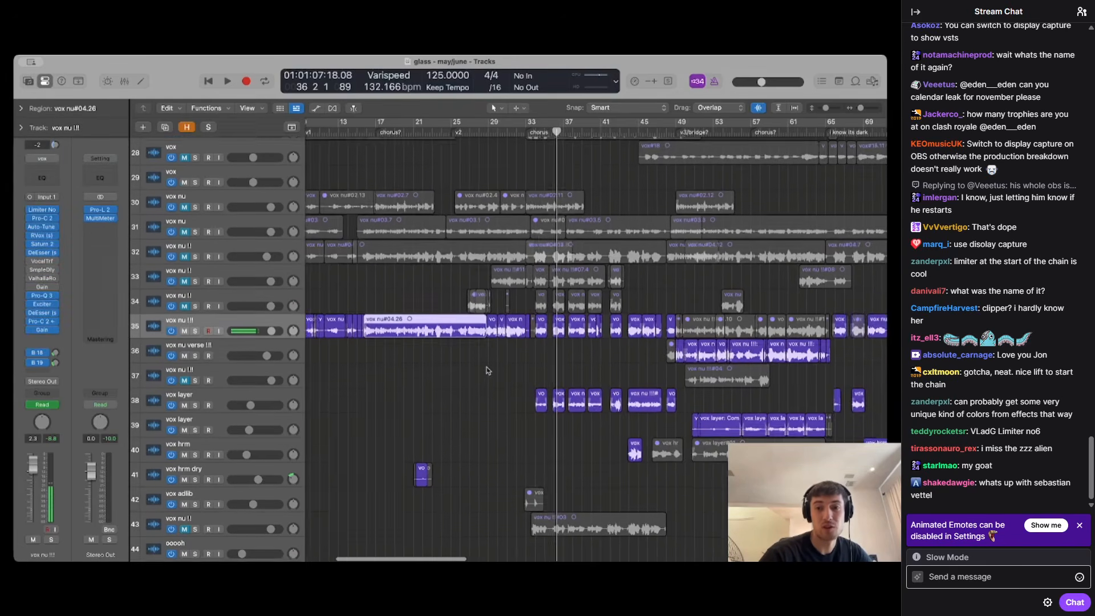
scroll(487, 369, left, 1)
click(439, 410)
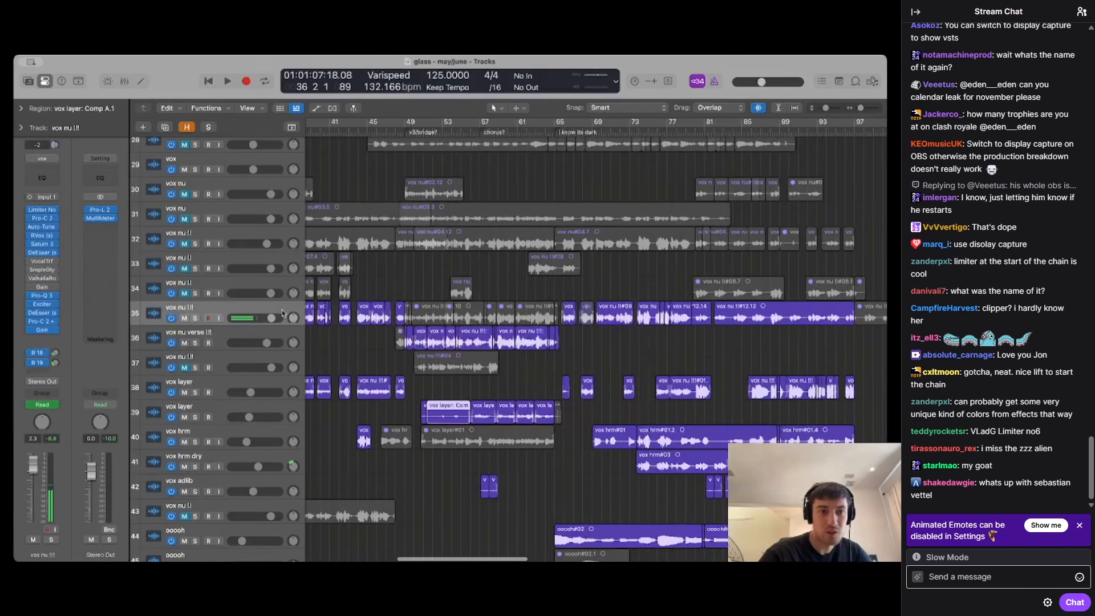
click(22, 109)
click(23, 108)
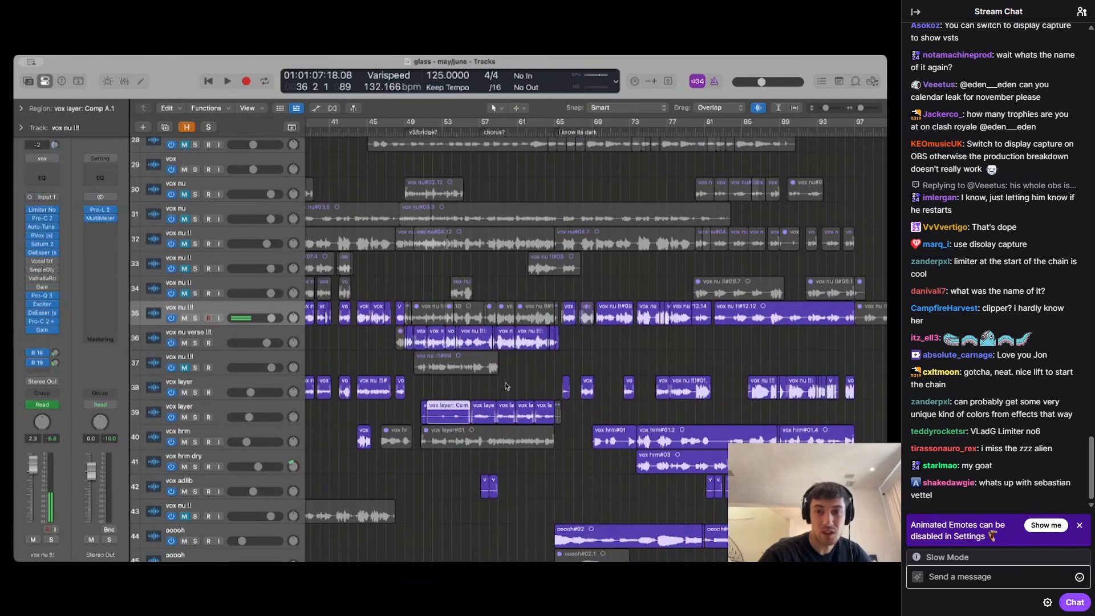
Examine the arrangement of the vocal tracks across the song and the closely edited regions on vox nu track 35
scroll(456, 408, down, 5)
scroll(457, 408, right, 5)
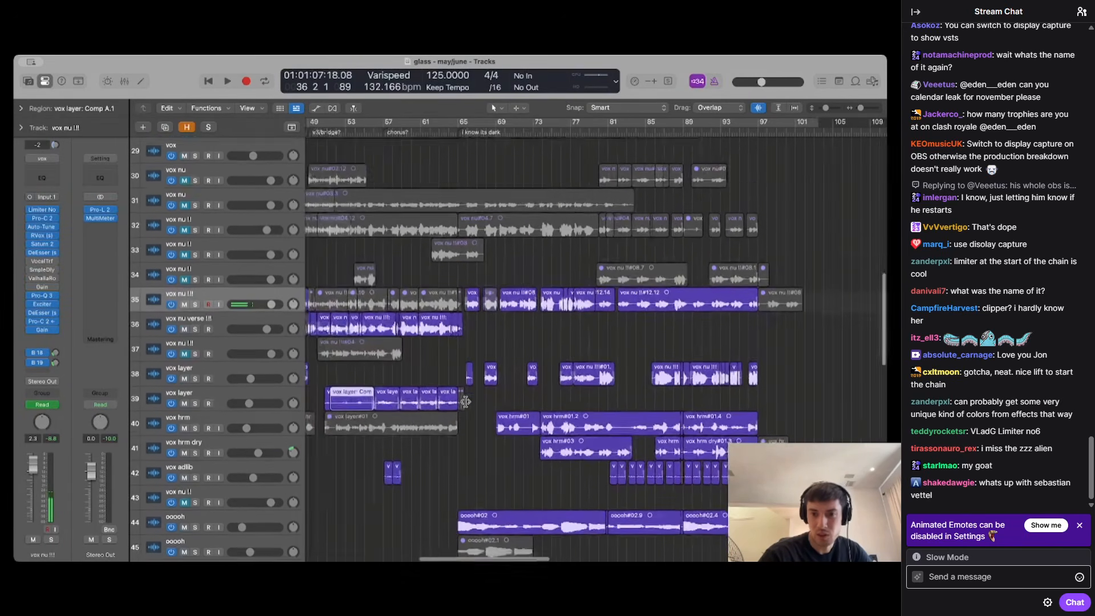
scroll(465, 402, left, 10)
scroll(465, 402, down, 1)
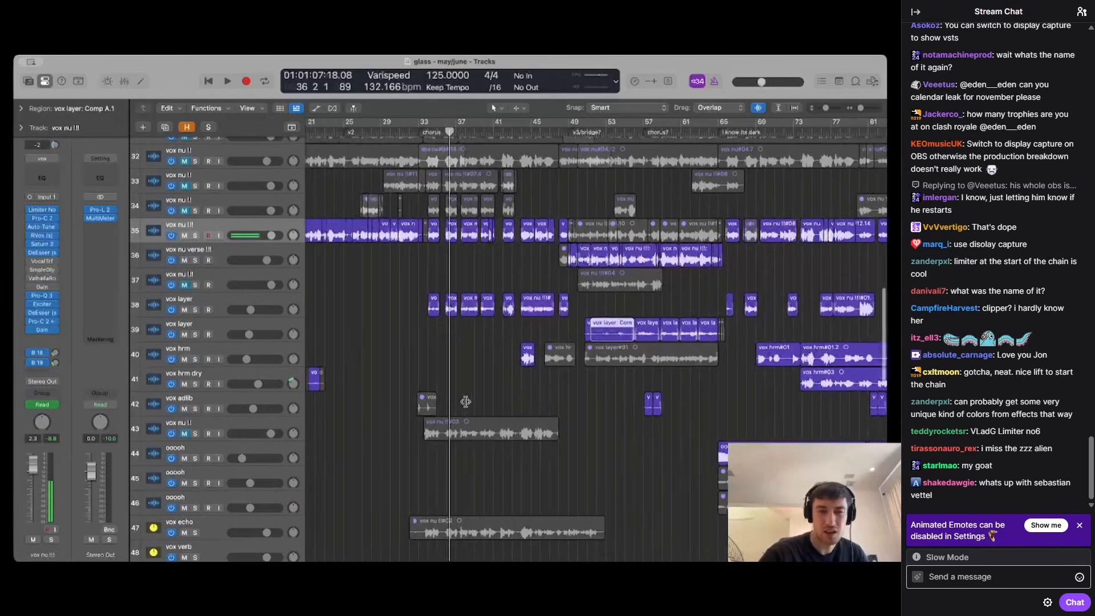
scroll(466, 401, up, 2)
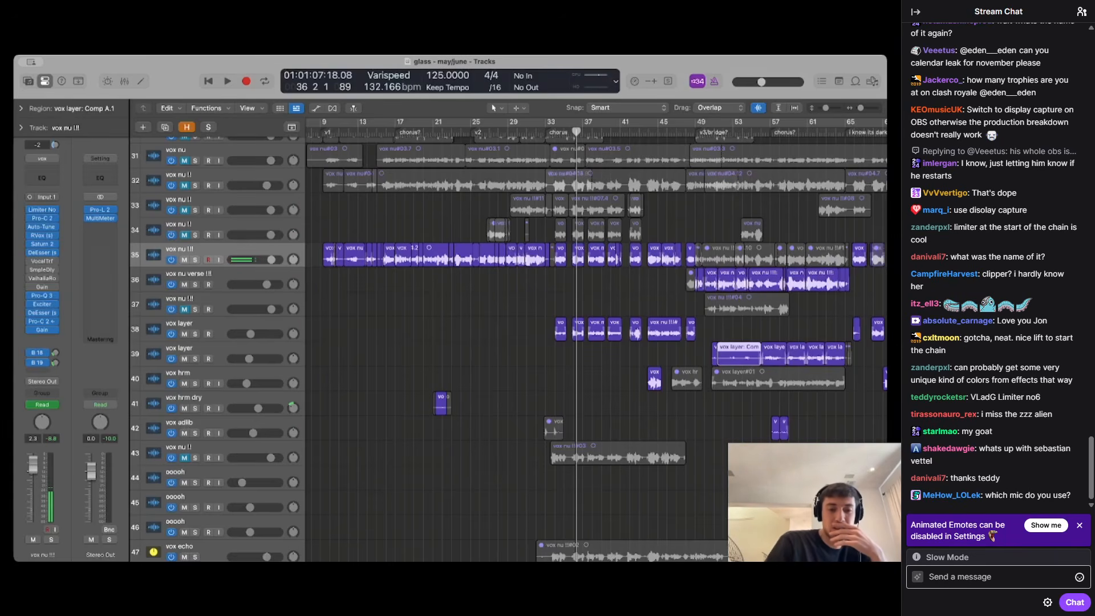
mouse_move(41, 220)
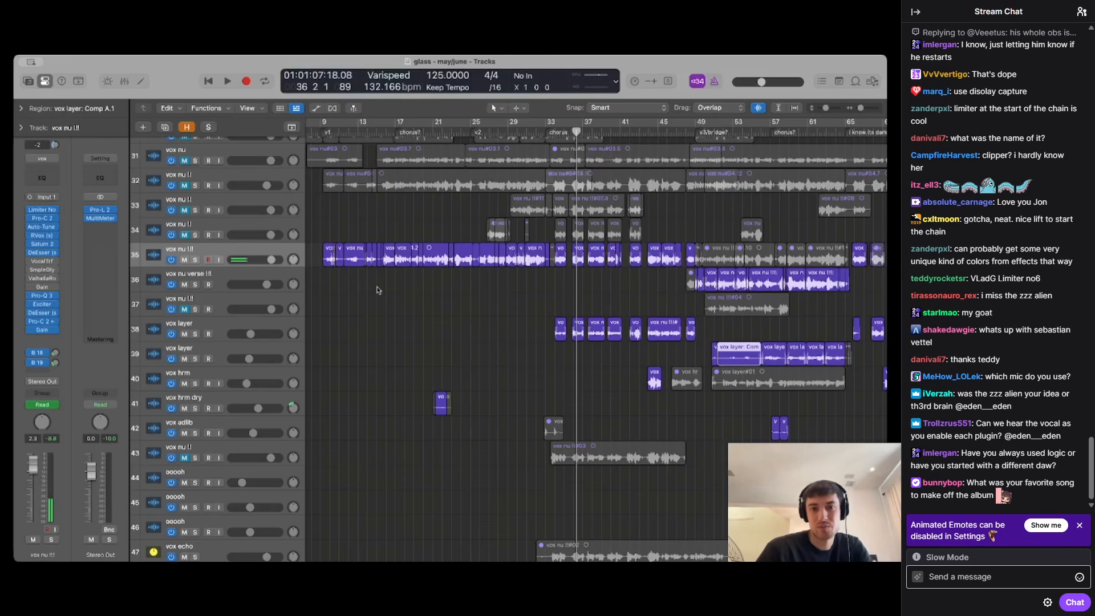
scroll(487, 268, up, 6)
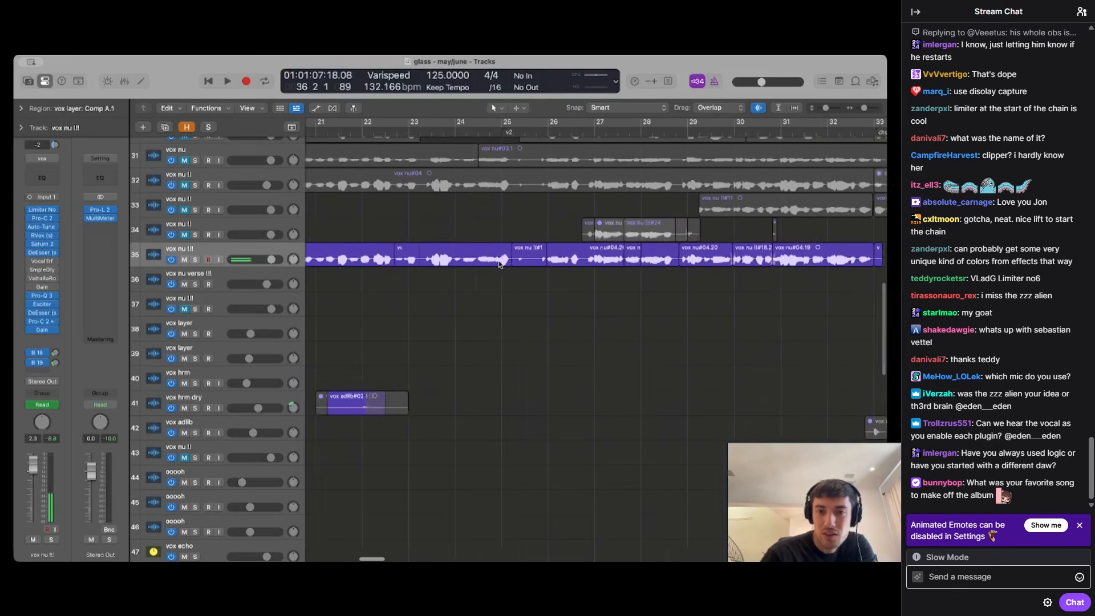
scroll(498, 264, down, 4)
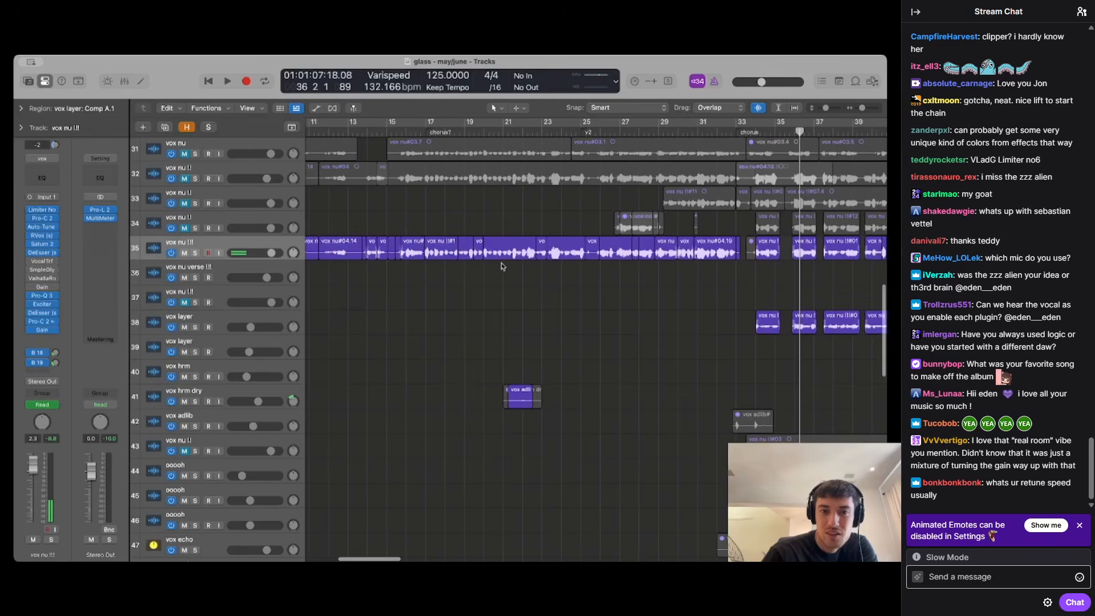
scroll(511, 288, left, 1)
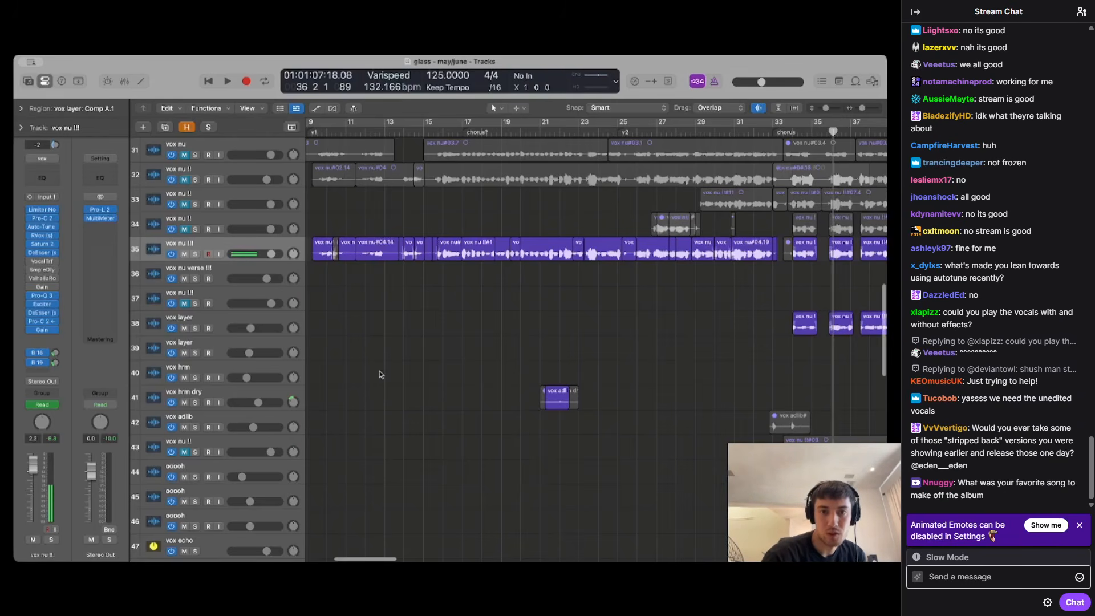
Place the playhead at bar 14, select vox nu track 35, and bypass all its insert plug-ins and sends
scroll(382, 375, down, 5)
click(347, 134)
scroll(403, 268, up, 5)
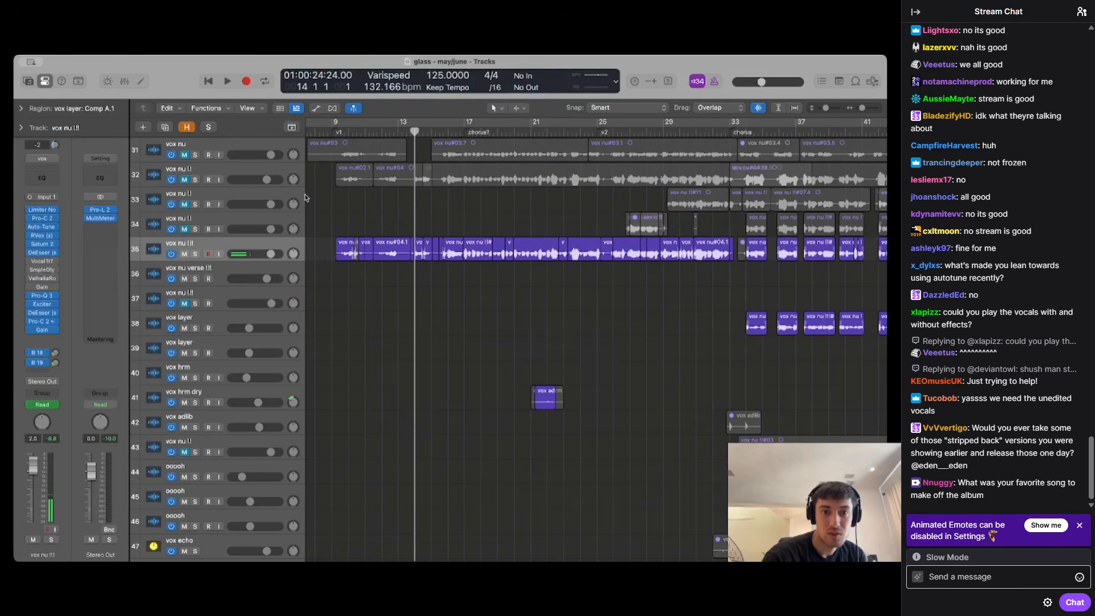
scroll(461, 288, down, 2)
click(271, 246)
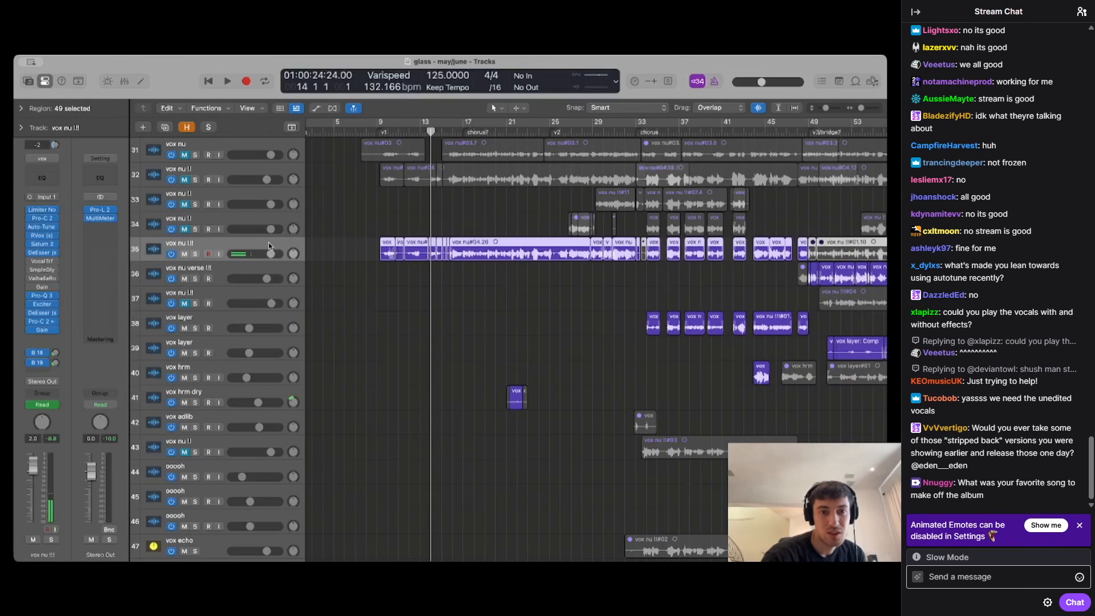
key(space)
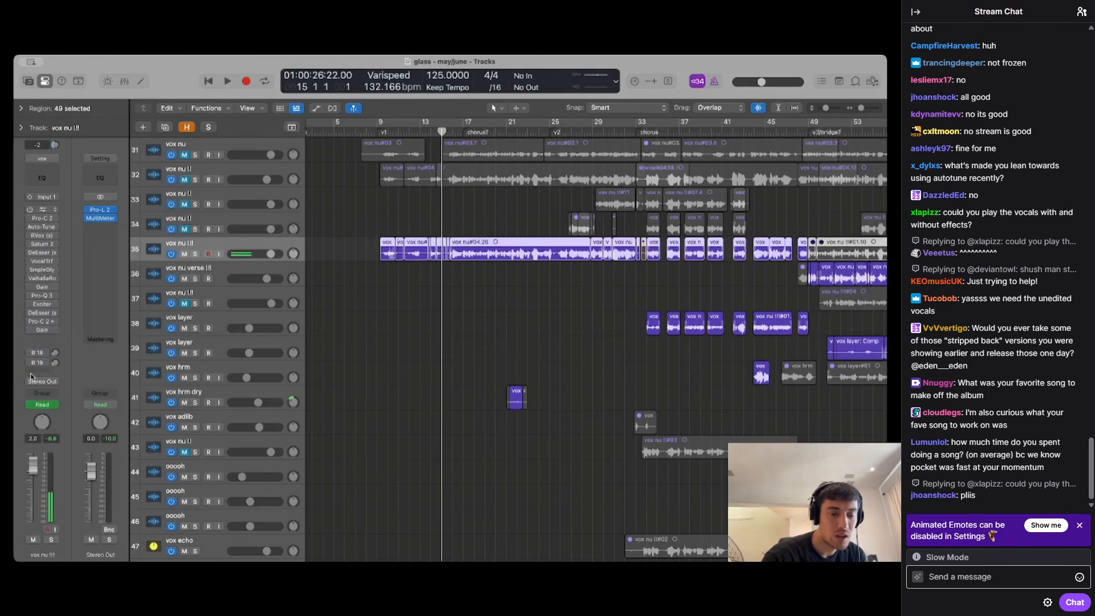
Solo vox nu track 35 and listen to its dry vocal from the start of verse 1 at bar 9
click(383, 130)
key(space)
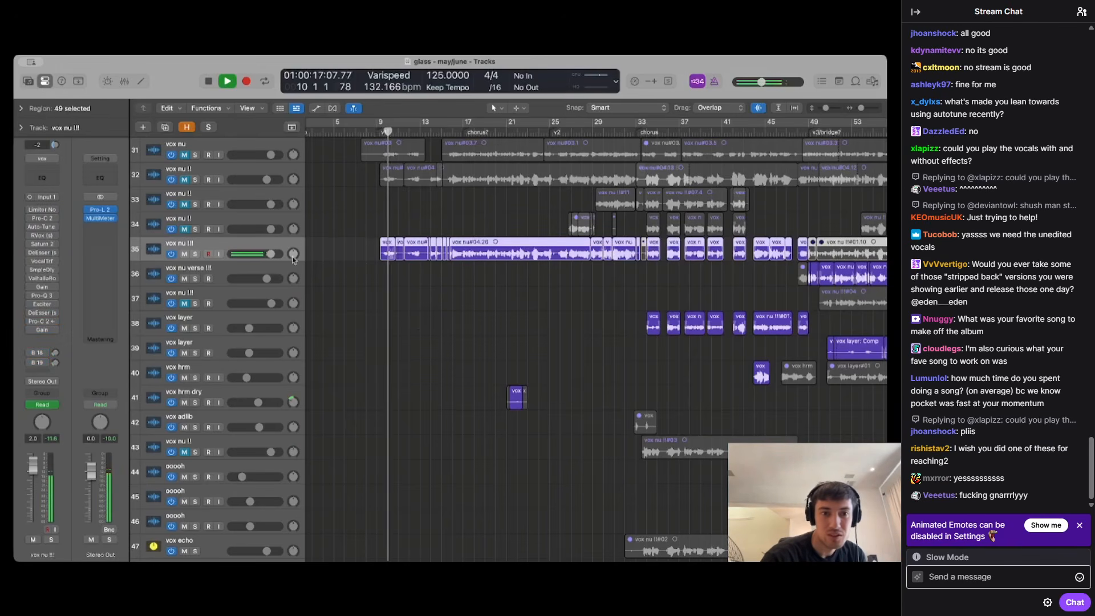
key(s)
key(space)
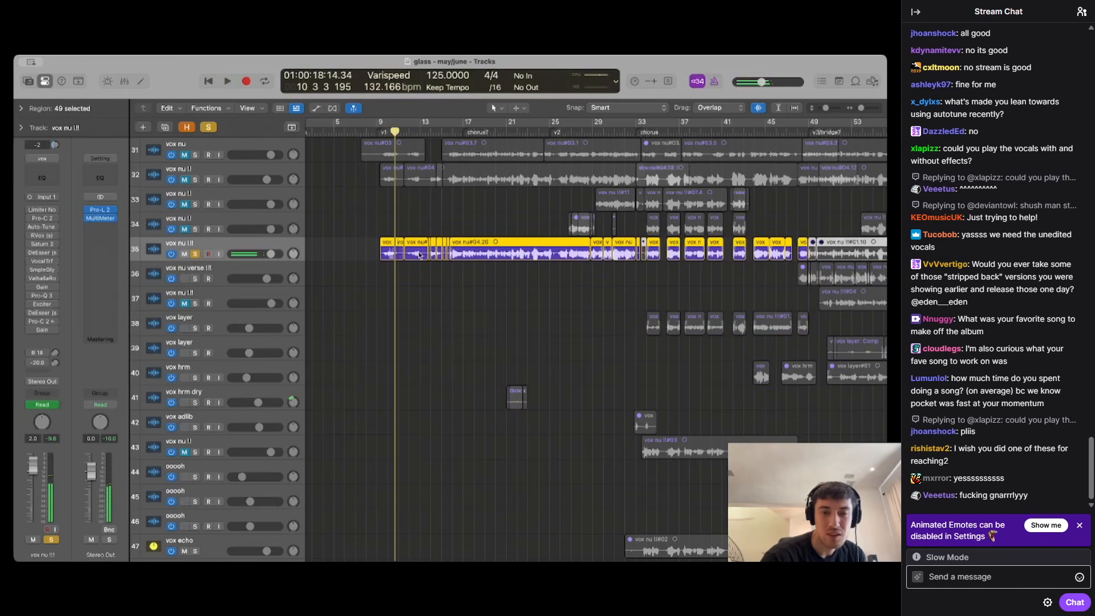
scroll(419, 255, up, 3)
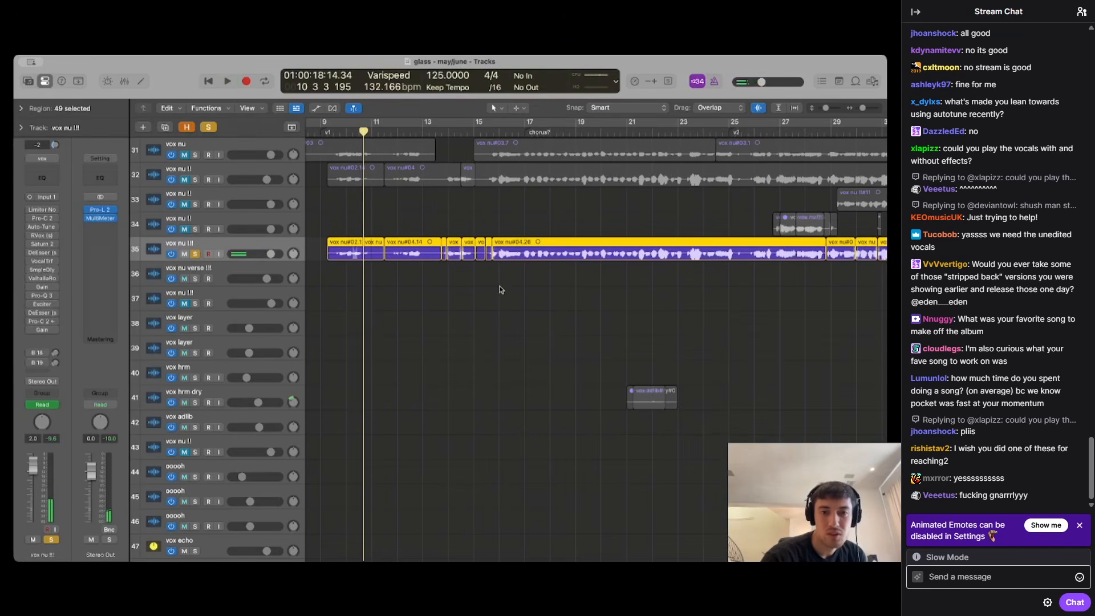
scroll(644, 226, right, 5)
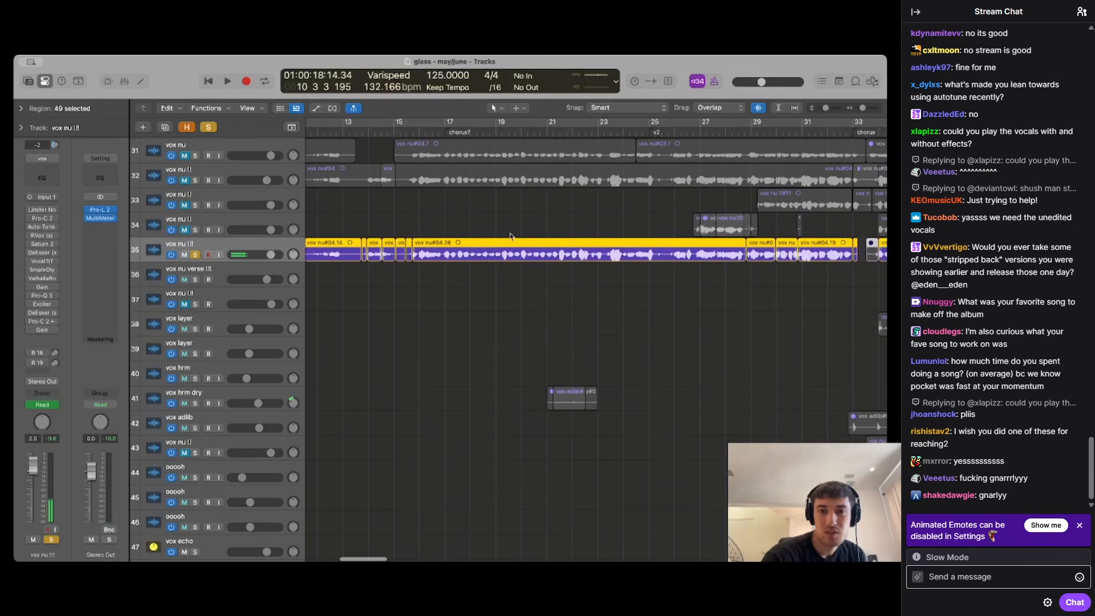
scroll(426, 151, left, 8)
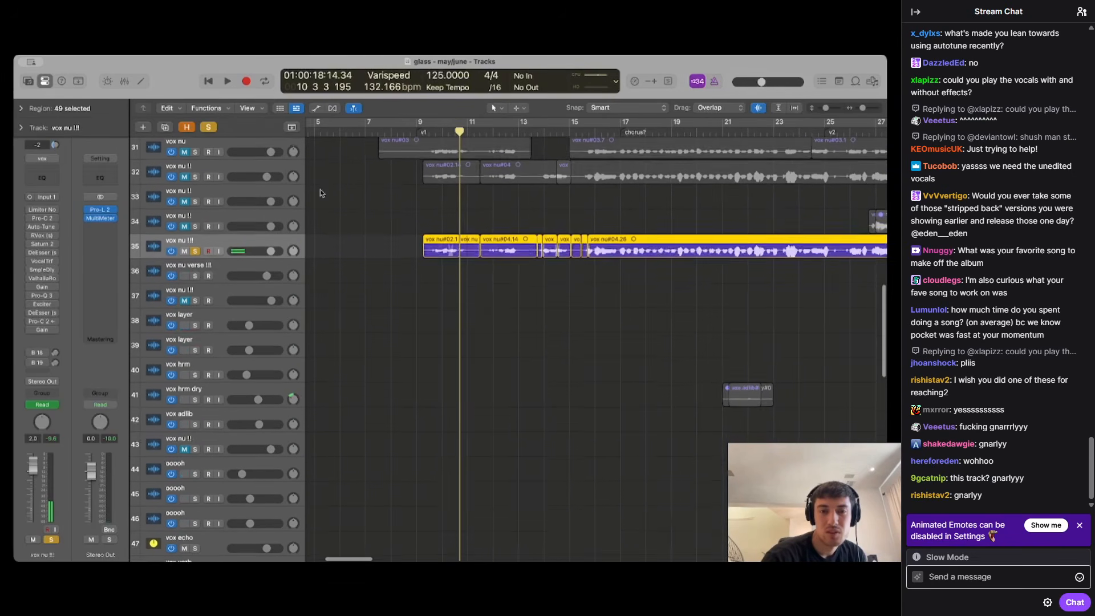
key(space)
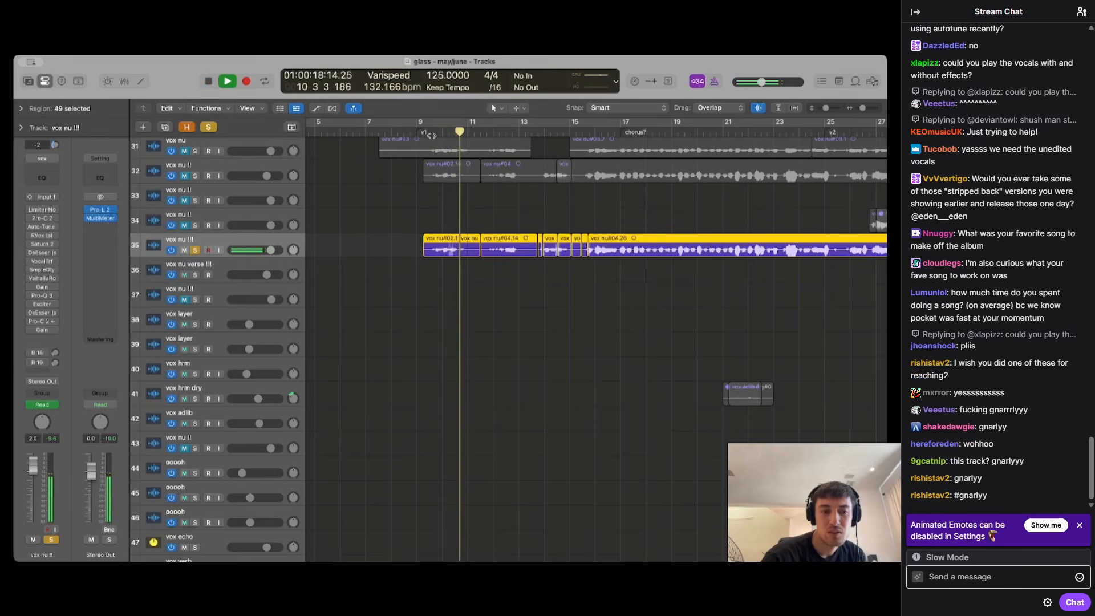
key(space)
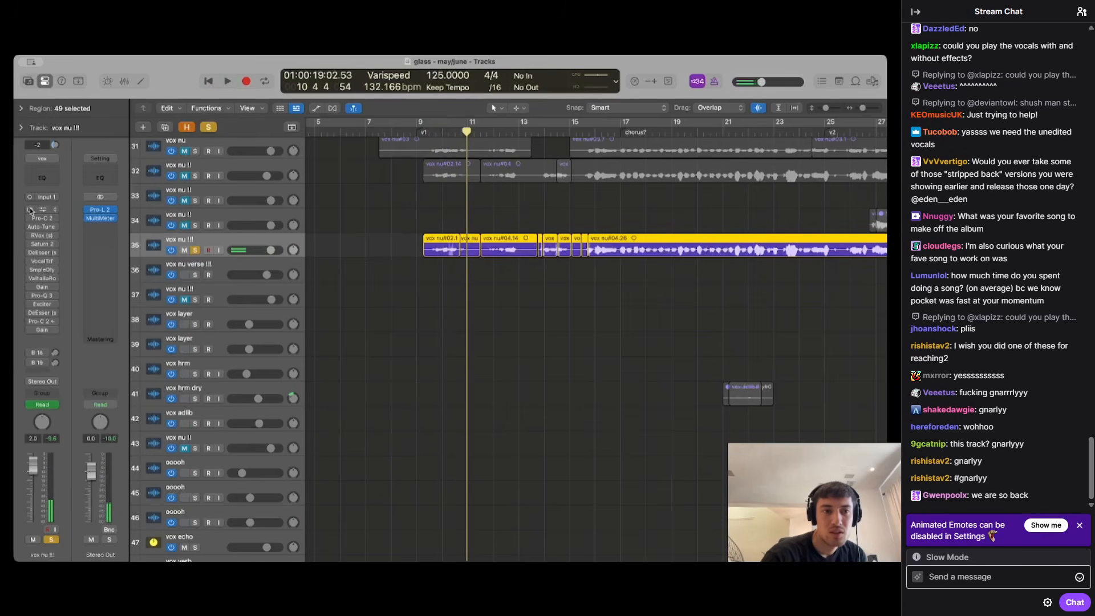
Enable only the limiter on vox nu track 35 and play the soloed vocal from bar 9 into bar 10
click(429, 131)
key(space)
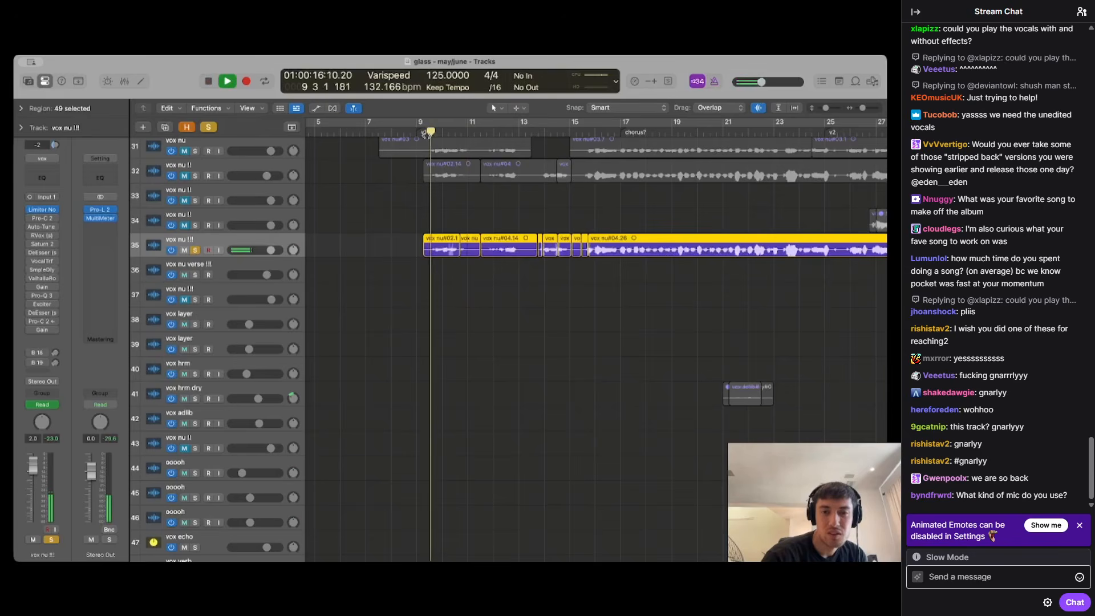
key(space)
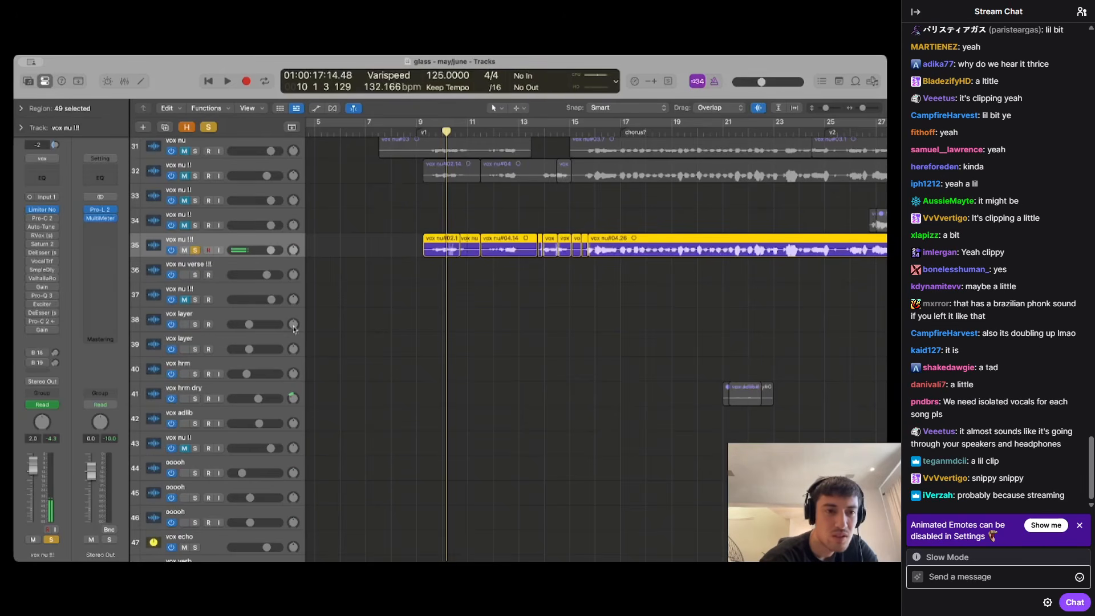
Replay the limiter-only vocal from bar 9, and re-enable the track's plug-ins from Pro-C 2 to DeEsser and from Pro-Q 3 to the final Gain
key(x)
key(x)
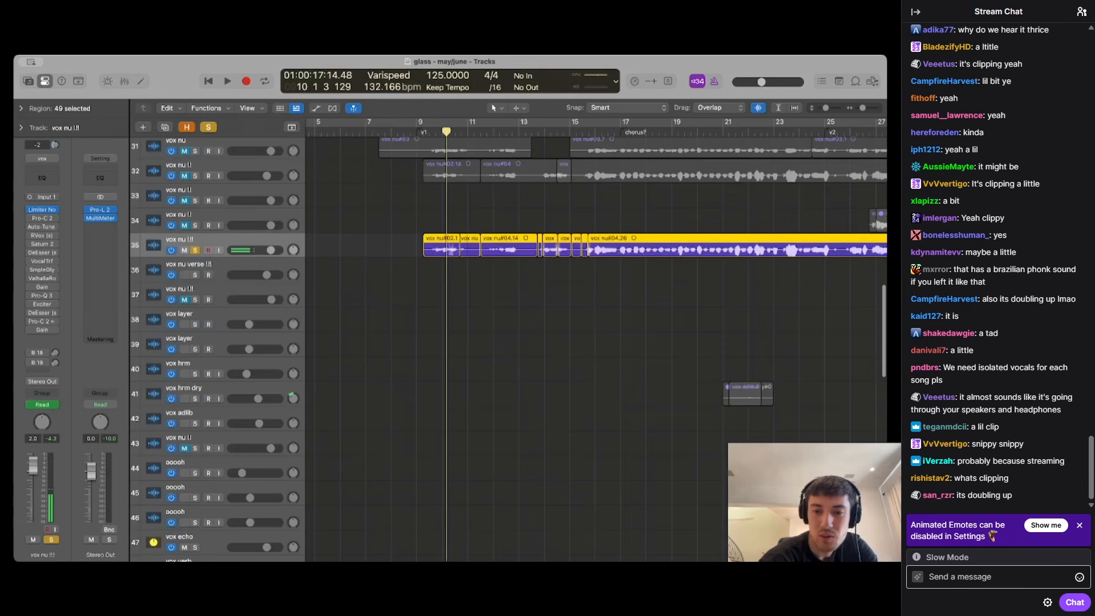
click(427, 132)
key(space)
key(space)
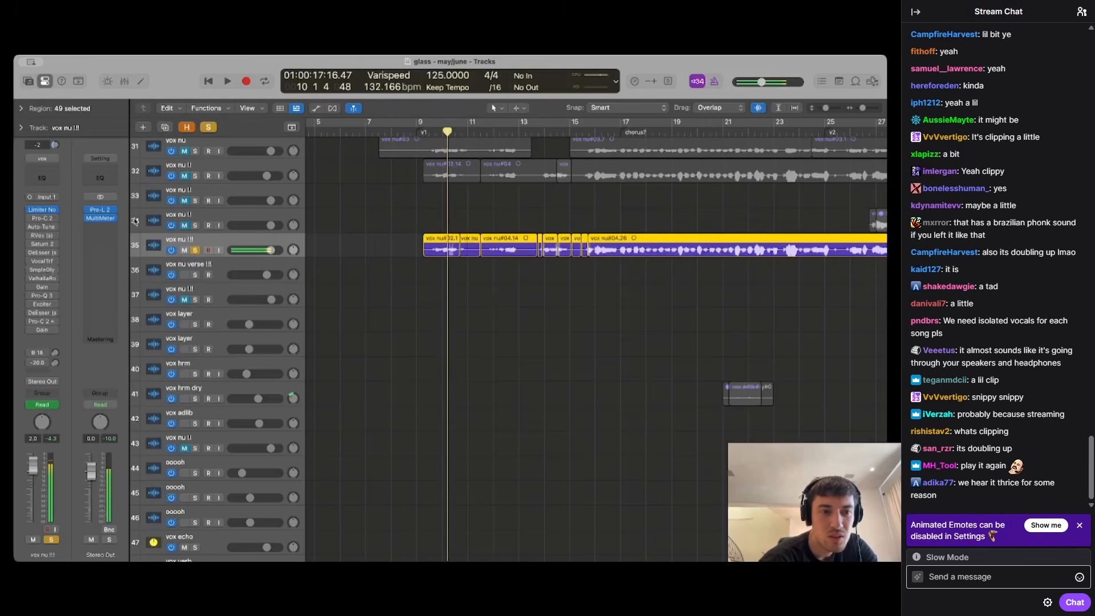
drag(29, 218, 29, 332)
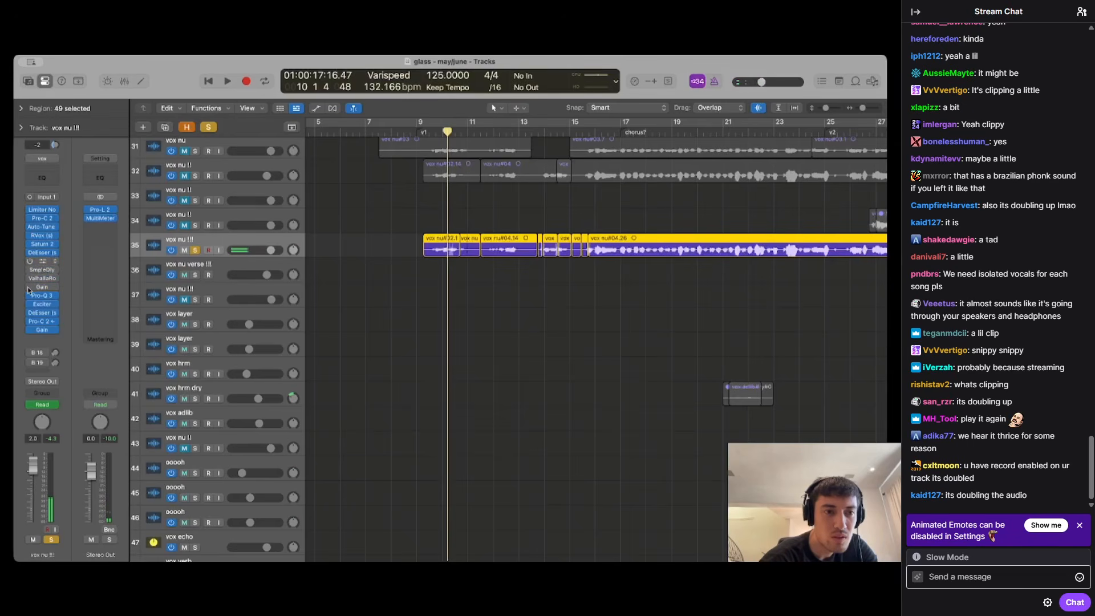
Play the soloed vox nu track 35 from verse 1 at bar 9 into bar 11 with its plug-ins on, and unsolo it
click(429, 130)
key(space)
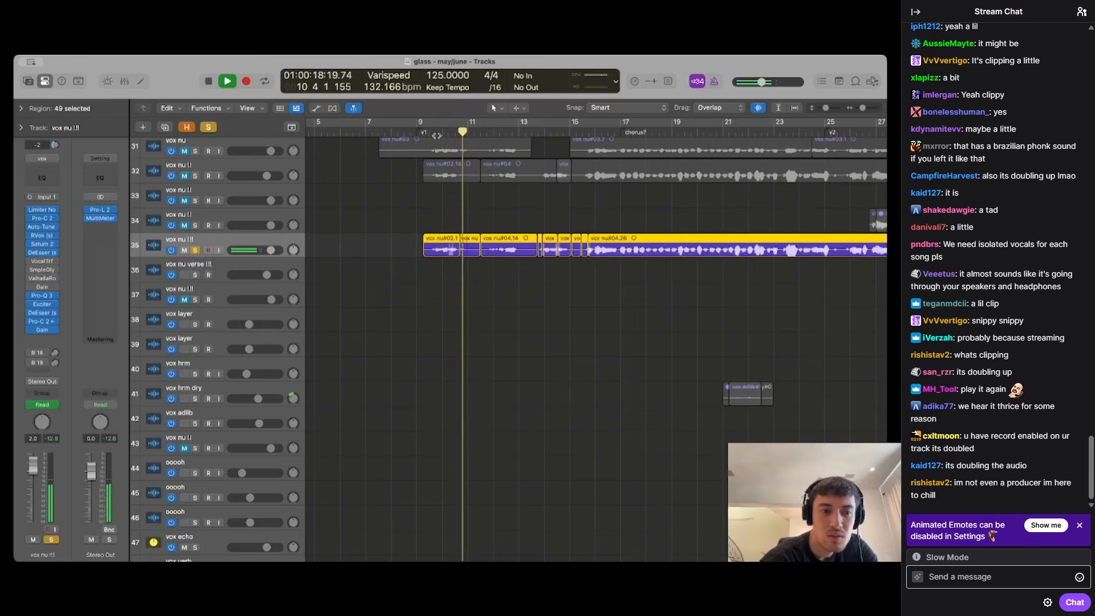
key(space)
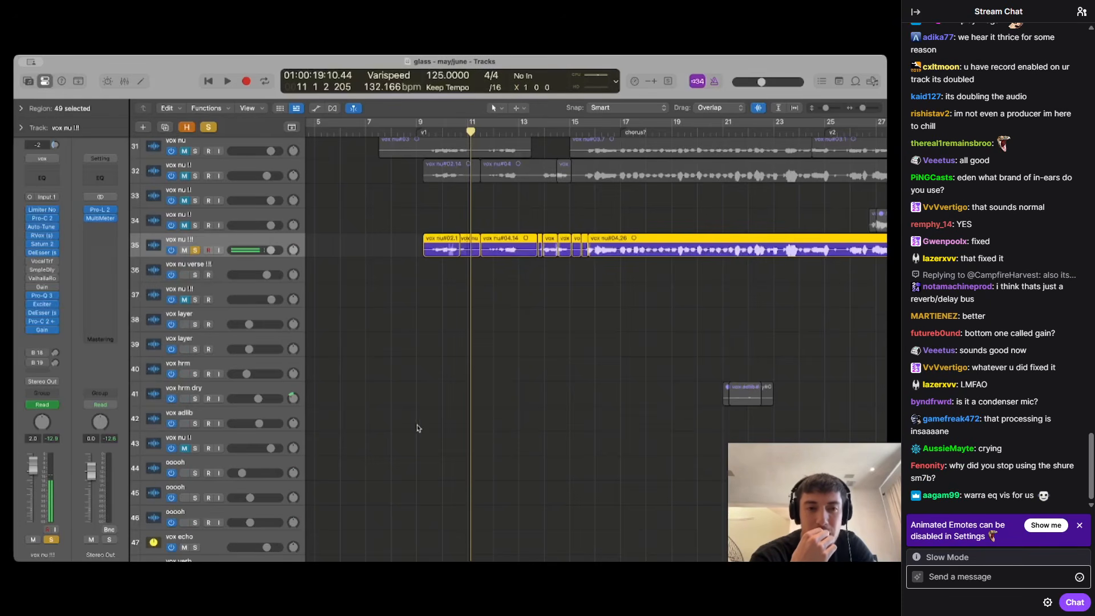
click(194, 250)
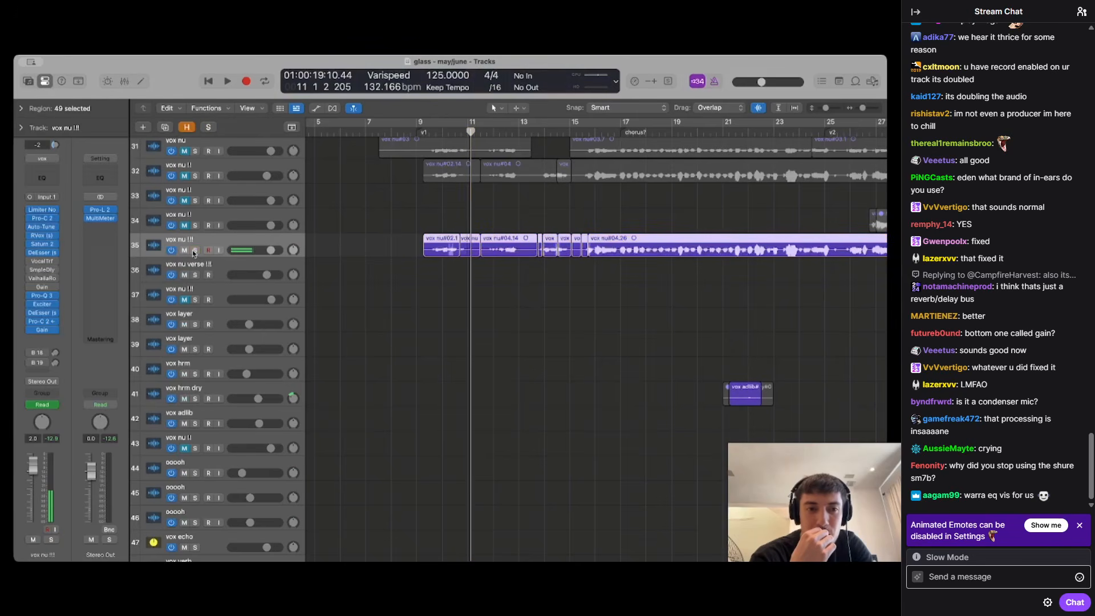
Look over the whole song arrangement, from the layered vocal tracks to the instrument tracks starting with Kontakt
key(z)
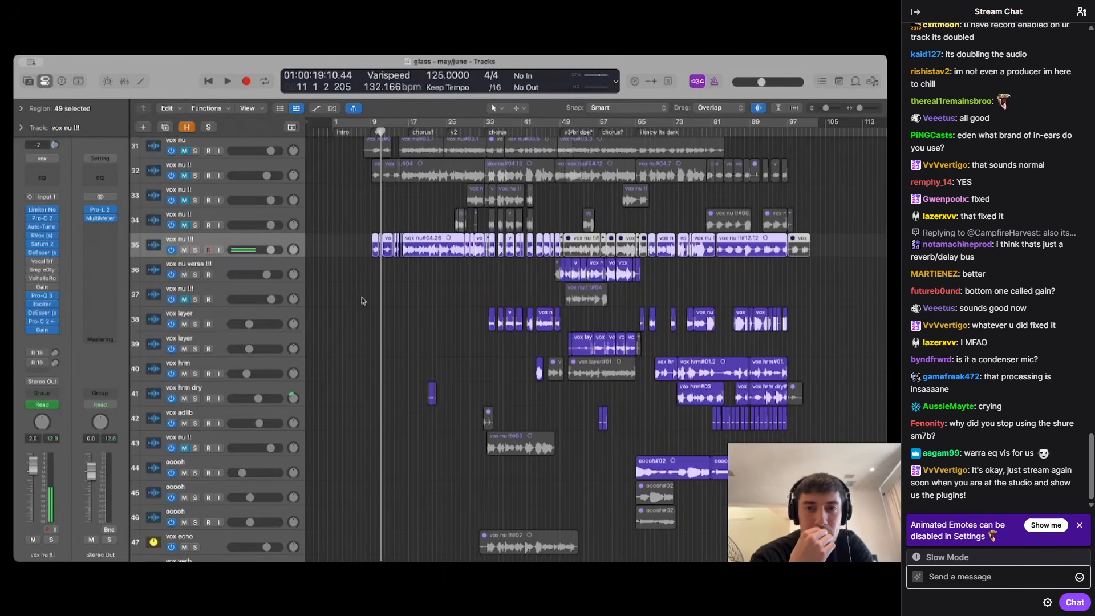
scroll(442, 303, up, 3)
scroll(442, 304, right, 2)
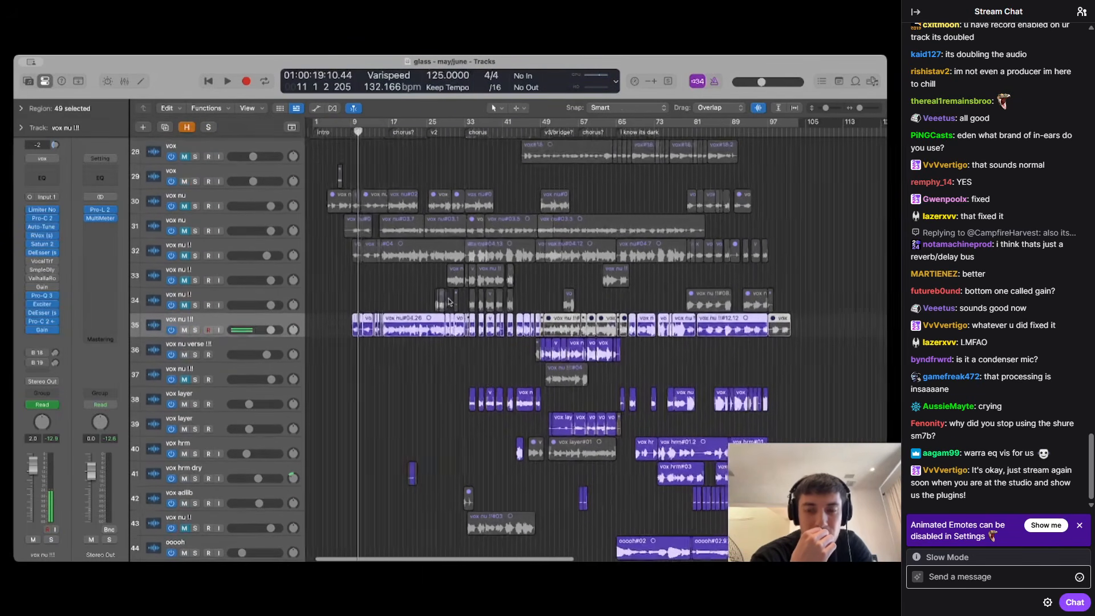
scroll(448, 301, down, 5)
scroll(448, 301, right, 1)
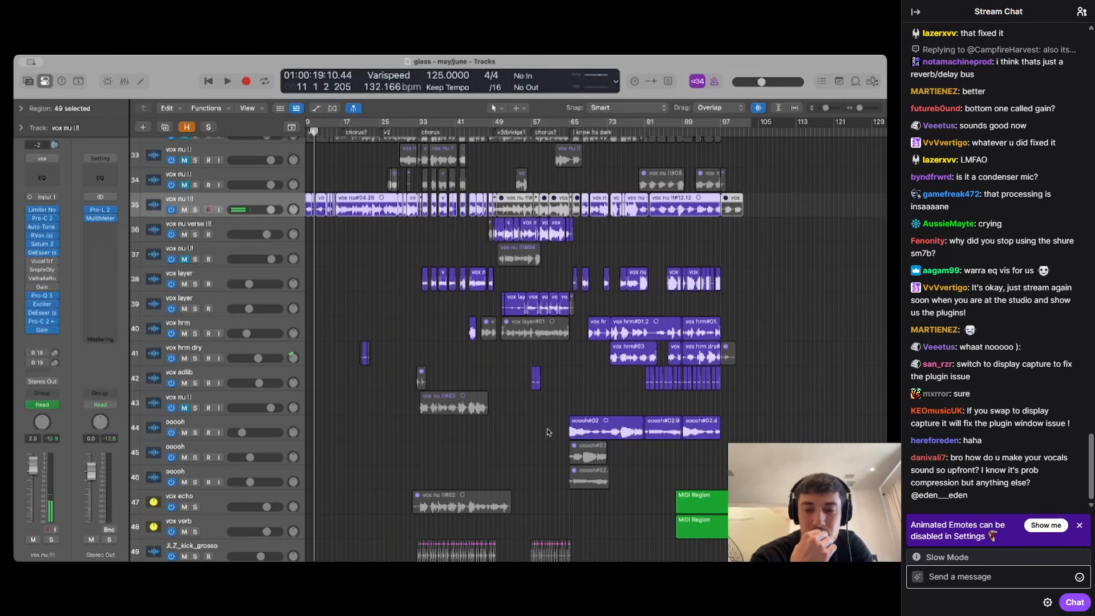
scroll(547, 432, up, 15)
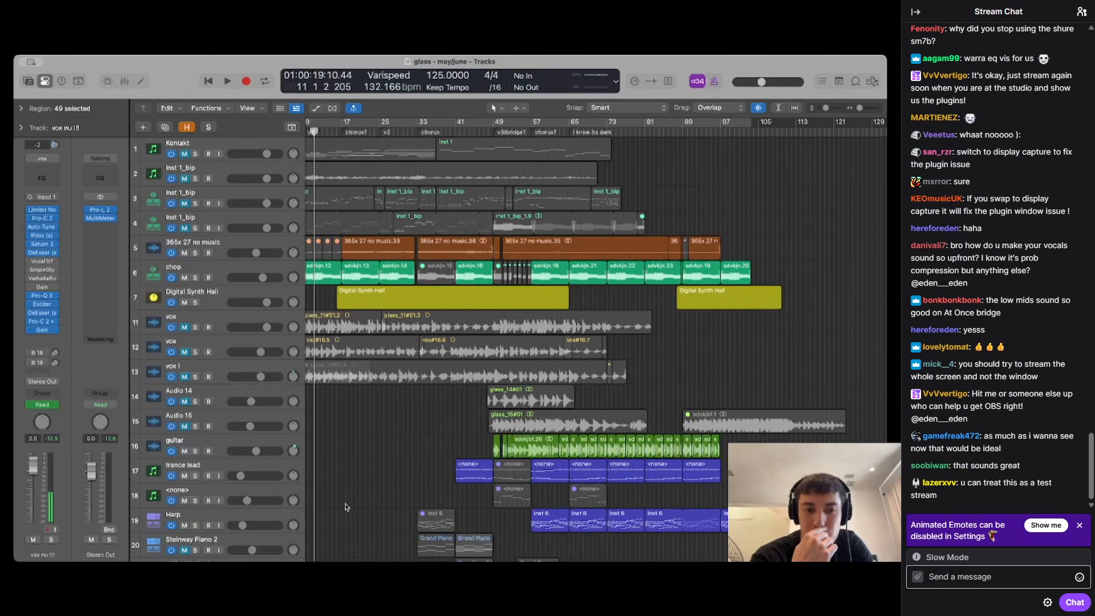
scroll(381, 413, down, 20)
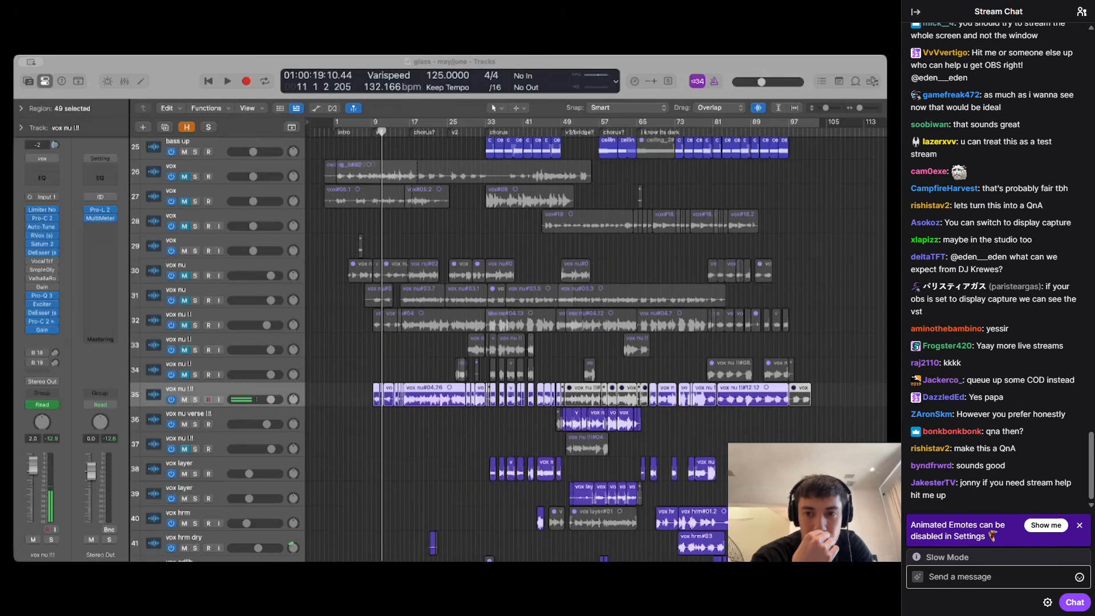
key(super+Tab)
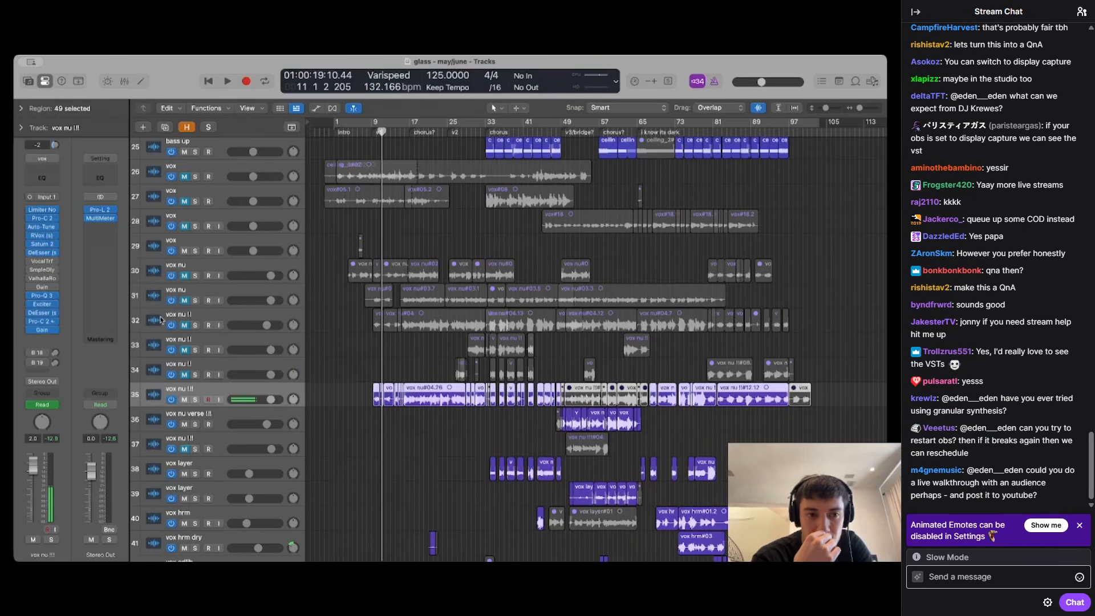
Show the channel strips of vox nu track 35's sends: vox verb on Bus 18, then vox echo on Bus 19
scroll(445, 466, down, 4)
scroll(445, 466, right, 2)
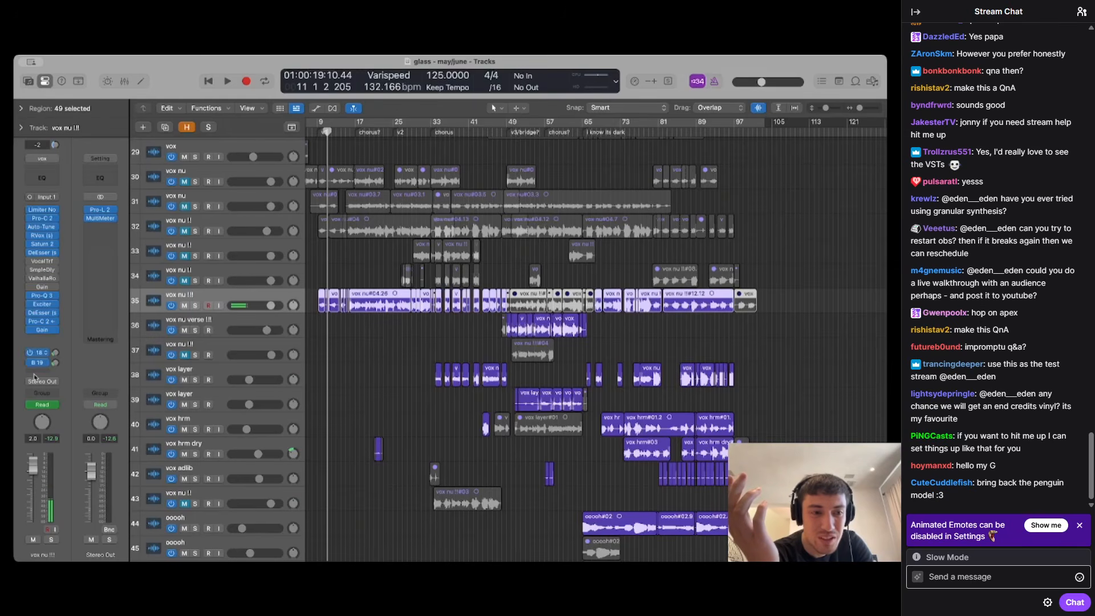
click(56, 356)
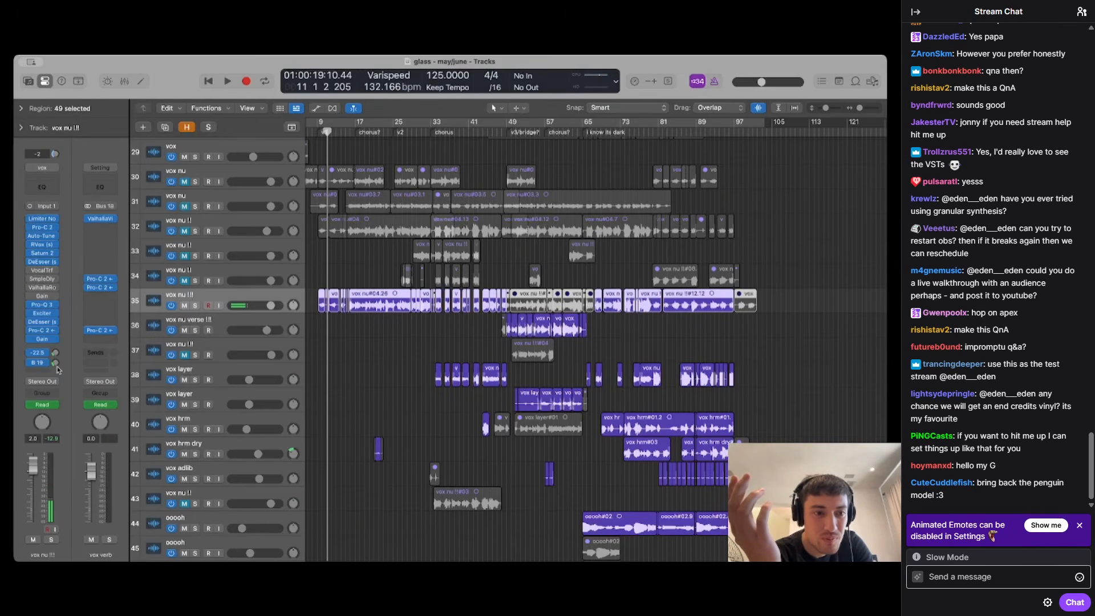
click(56, 365)
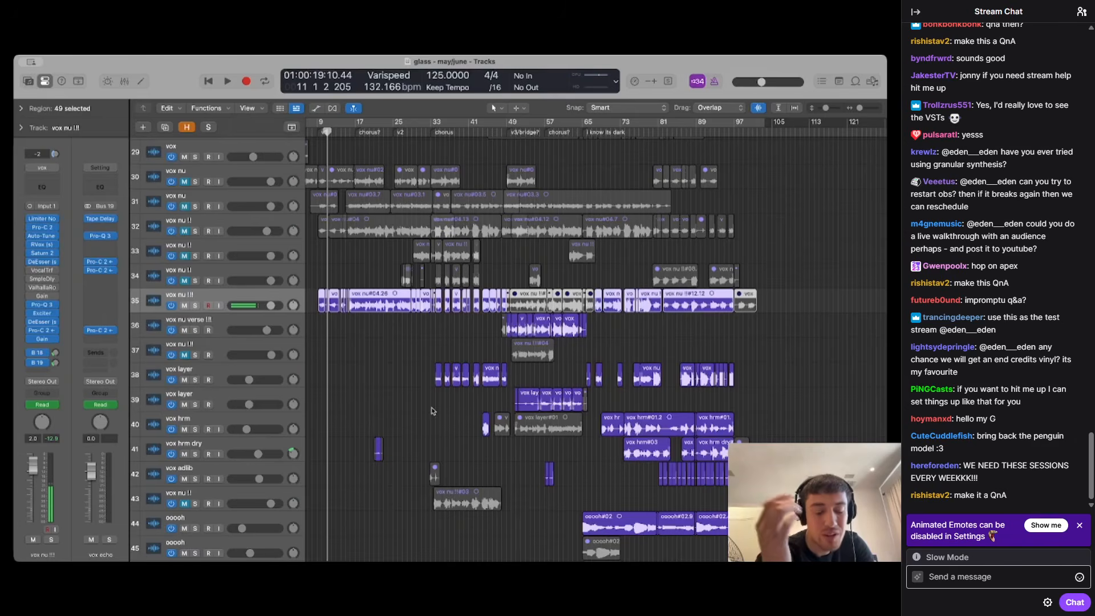
Look through the full track list and play the unsoloed mix of the chorus from bar 36 to bar 45
scroll(432, 410, down, 10)
scroll(432, 410, up, 12)
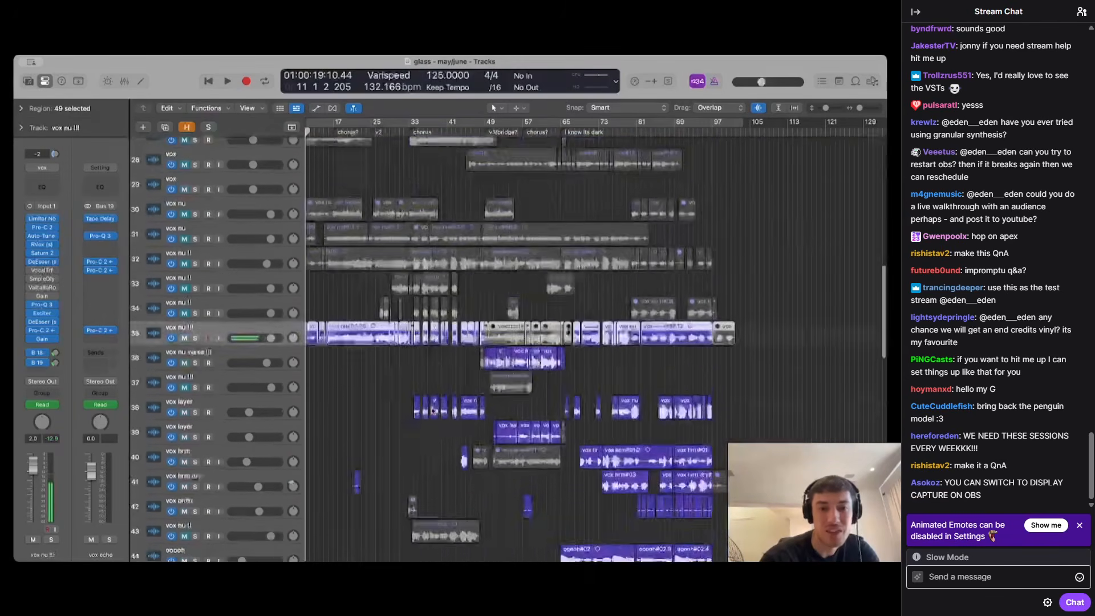
scroll(433, 410, down, 15)
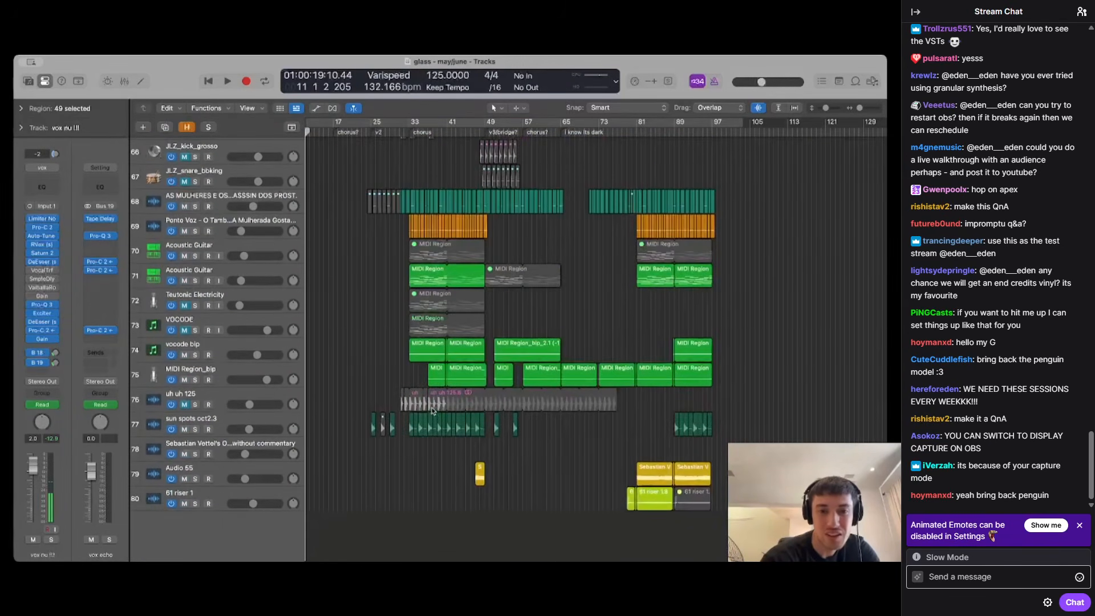
scroll(432, 411, up, 20)
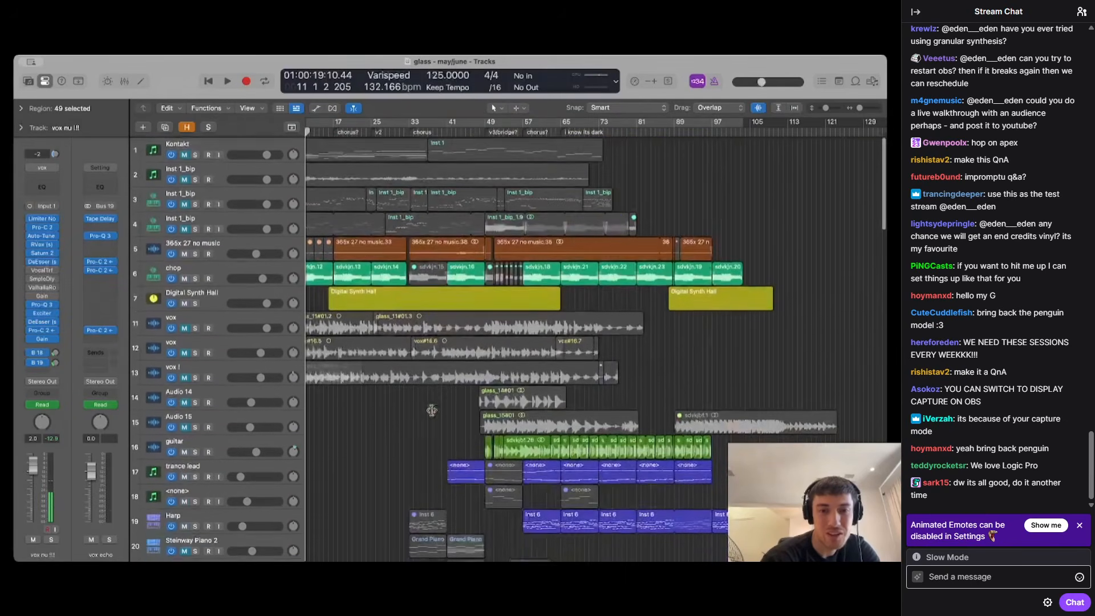
click(423, 129)
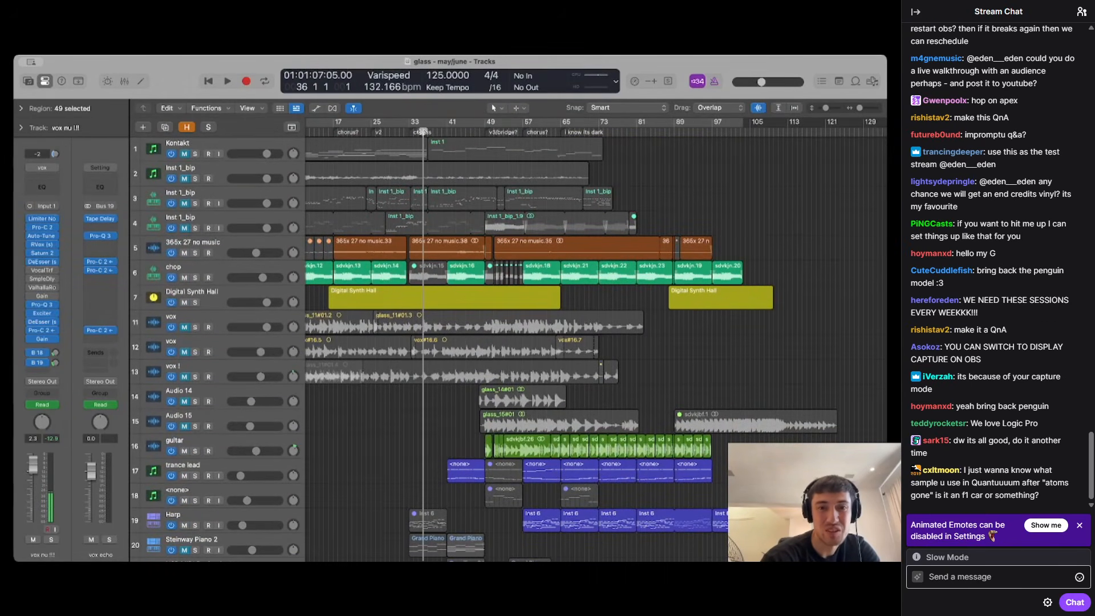
key(space)
scroll(459, 266, down, 8)
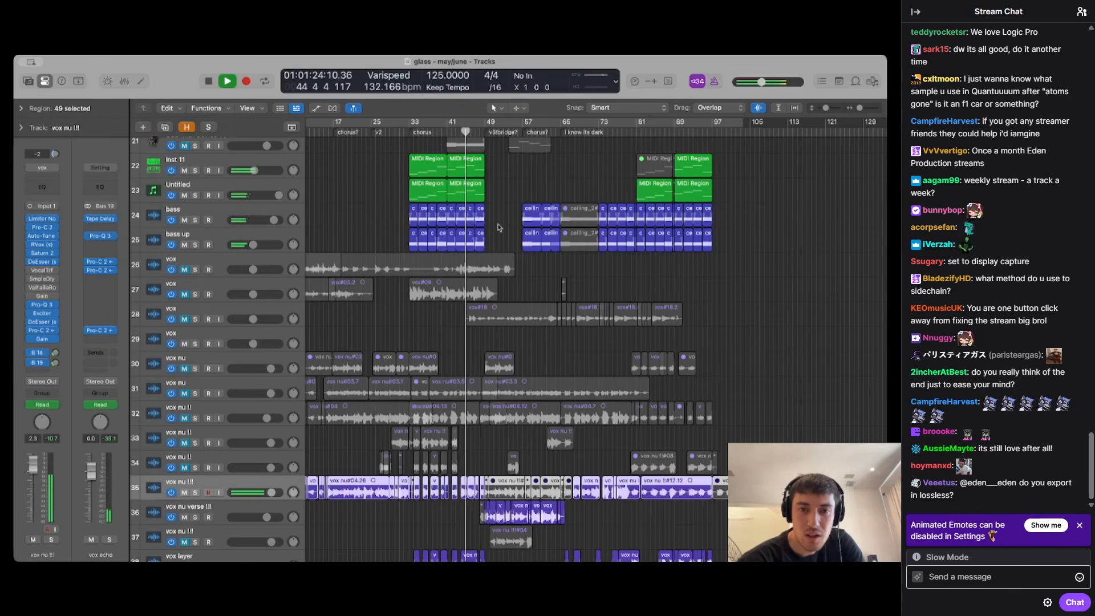
key(space)
Return to vox nu track 35 and review the plug-ins on its vox verb and vox echo send channels
scroll(445, 361, down, 5)
scroll(445, 362, right, 4)
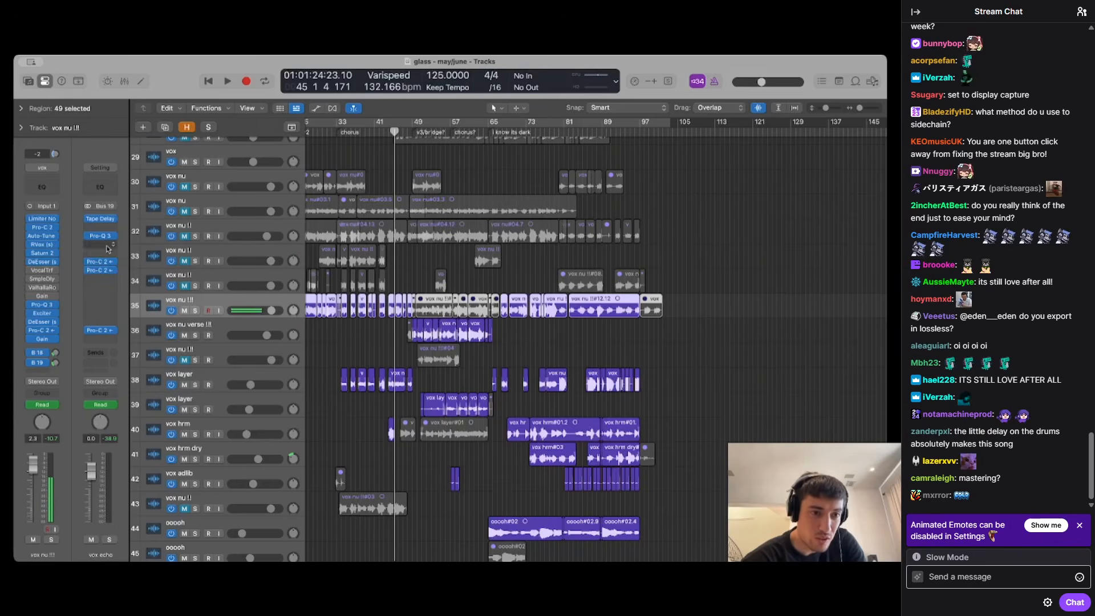
click(57, 356)
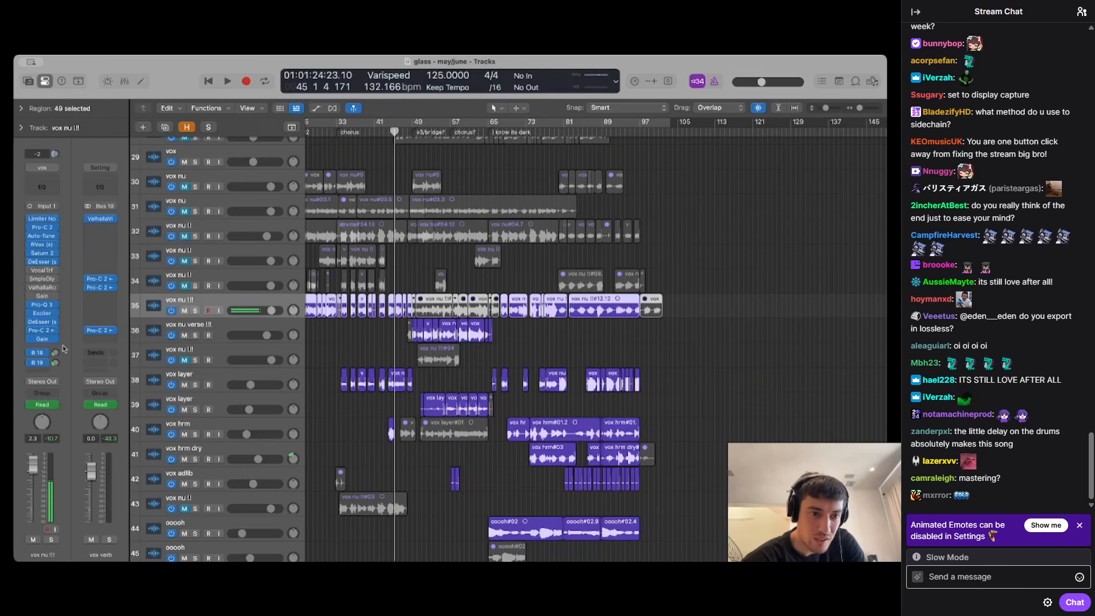
click(55, 362)
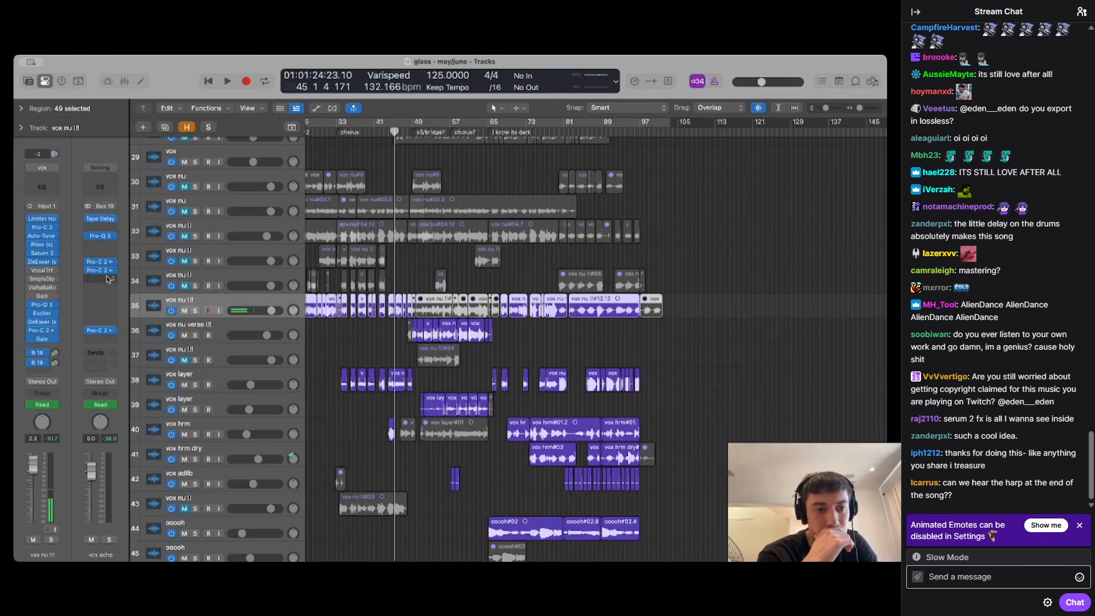
Step through the channel strips of vocal tracks 35 to 39, then examine the compressors on track 35's vox verb channel
scroll(373, 319, left, 3)
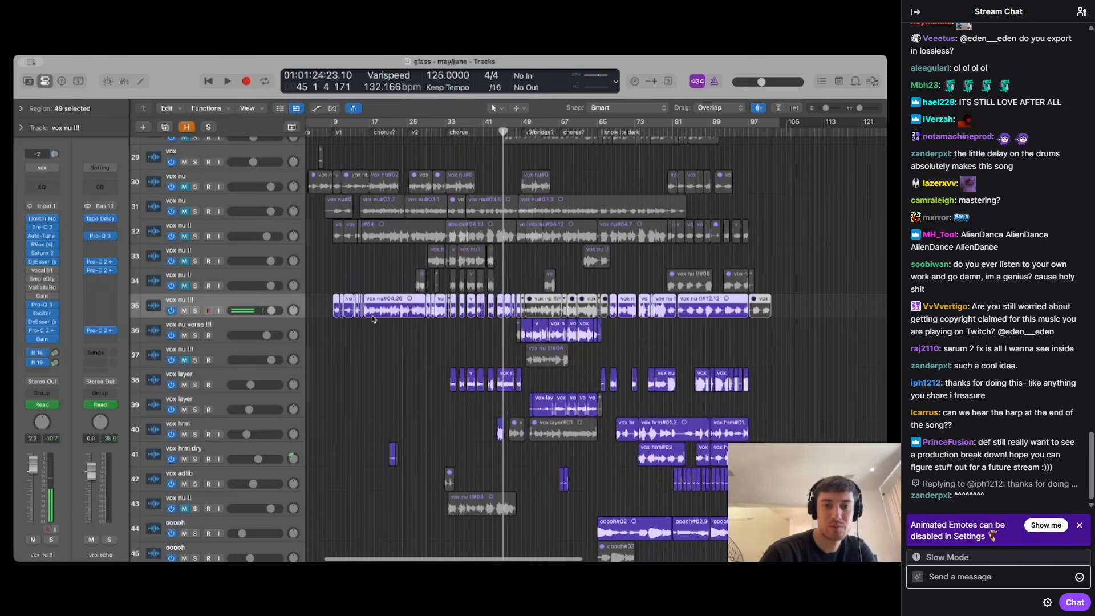
scroll(374, 319, down, 3)
click(221, 325)
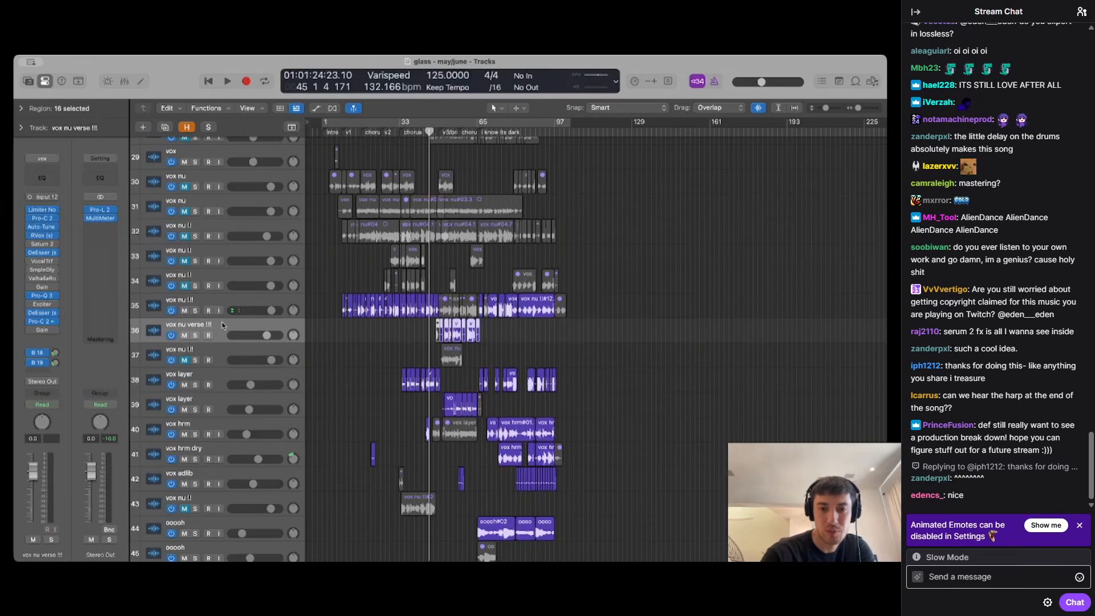
key(Down)
key(Down)
key(Down)
key(Up)
key(Up)
key(Up)
key(Up)
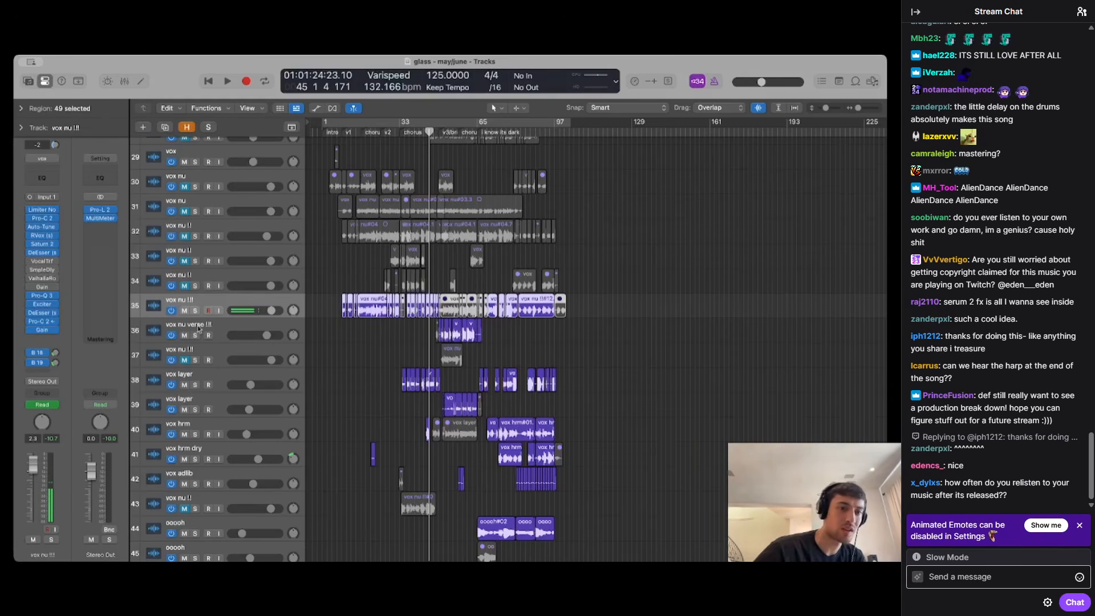
click(55, 357)
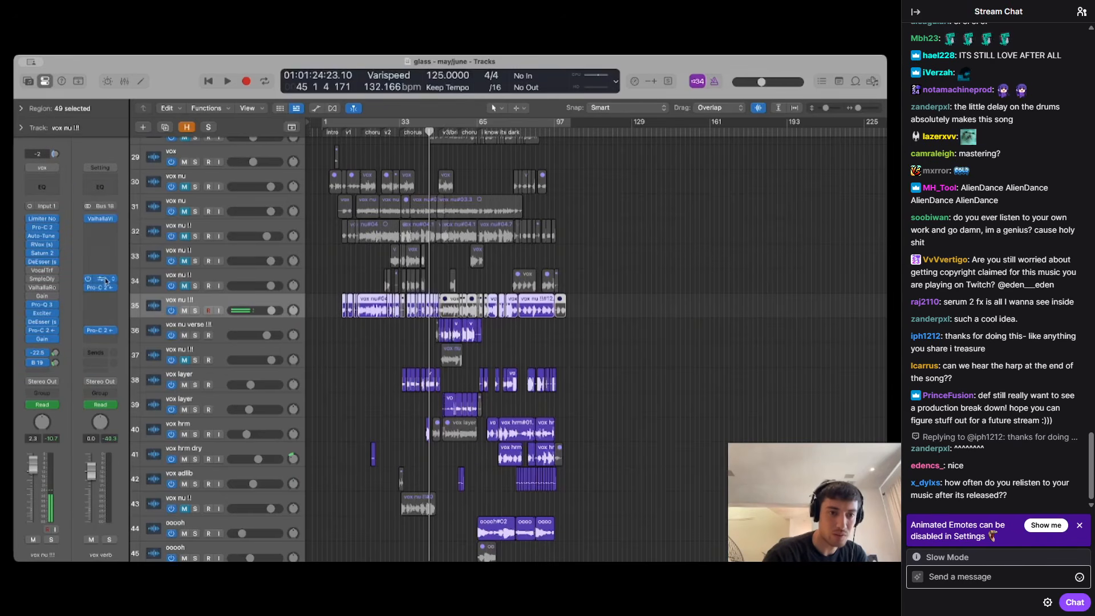
mouse_move(104, 280)
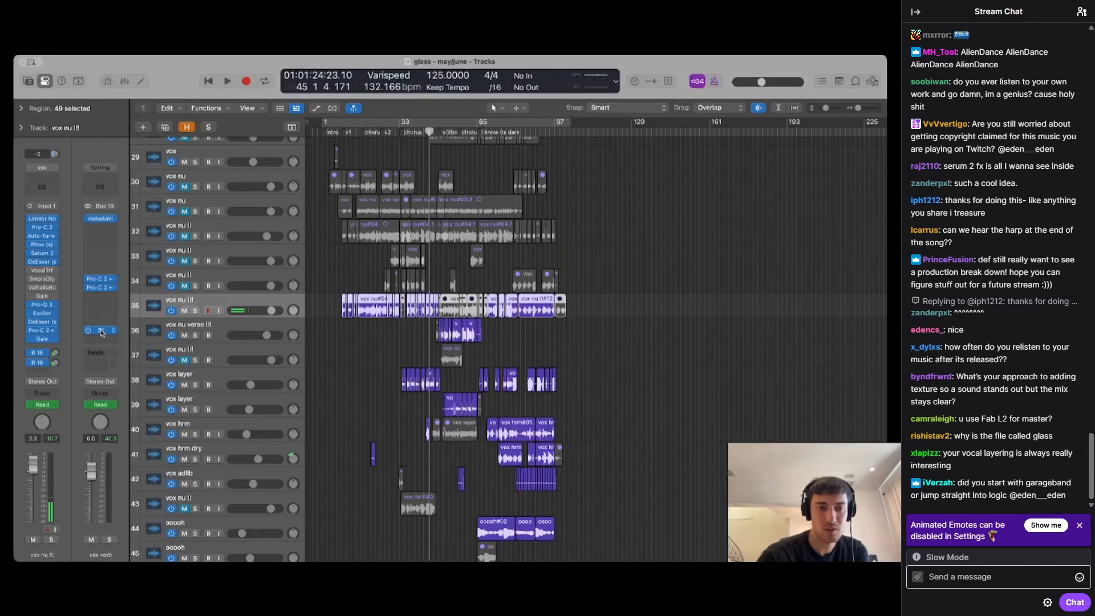
Play from the v3/bridge section, solo guitar track 16 briefly, select it to show its plug-ins, and unsolo it
scroll(471, 323, up, 15)
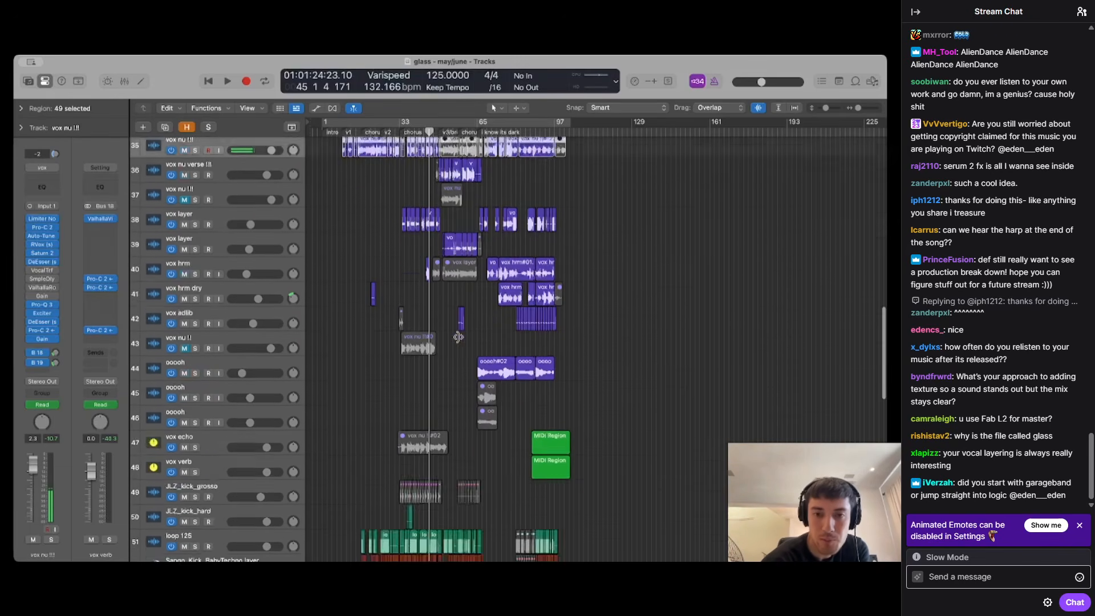
click(450, 133)
key(space)
click(195, 451)
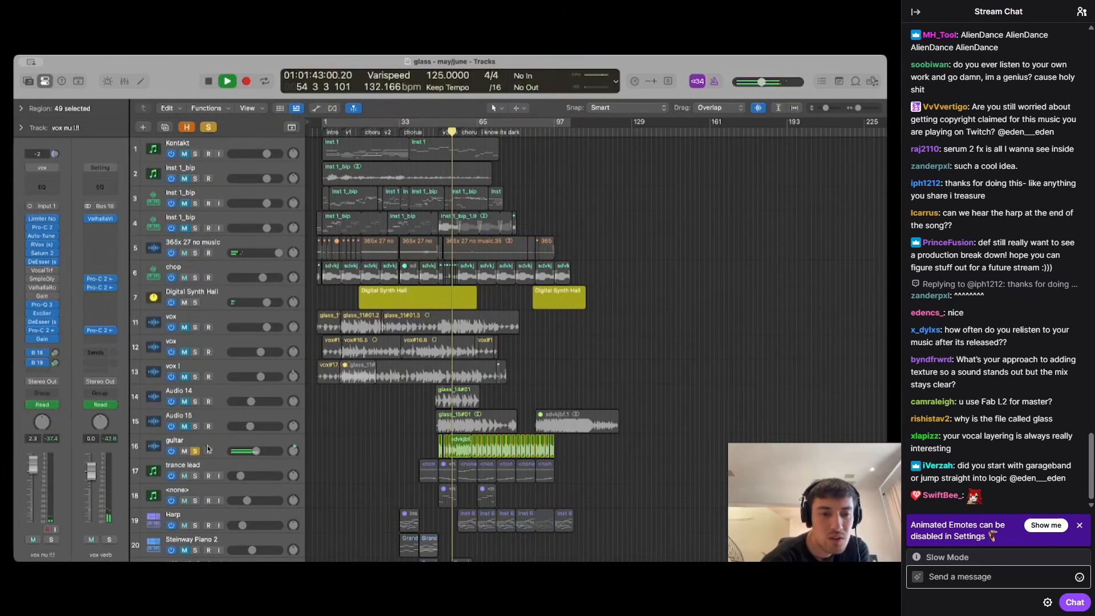
click(210, 445)
scroll(369, 464, up, 8)
click(195, 451)
scroll(476, 454, down, 5)
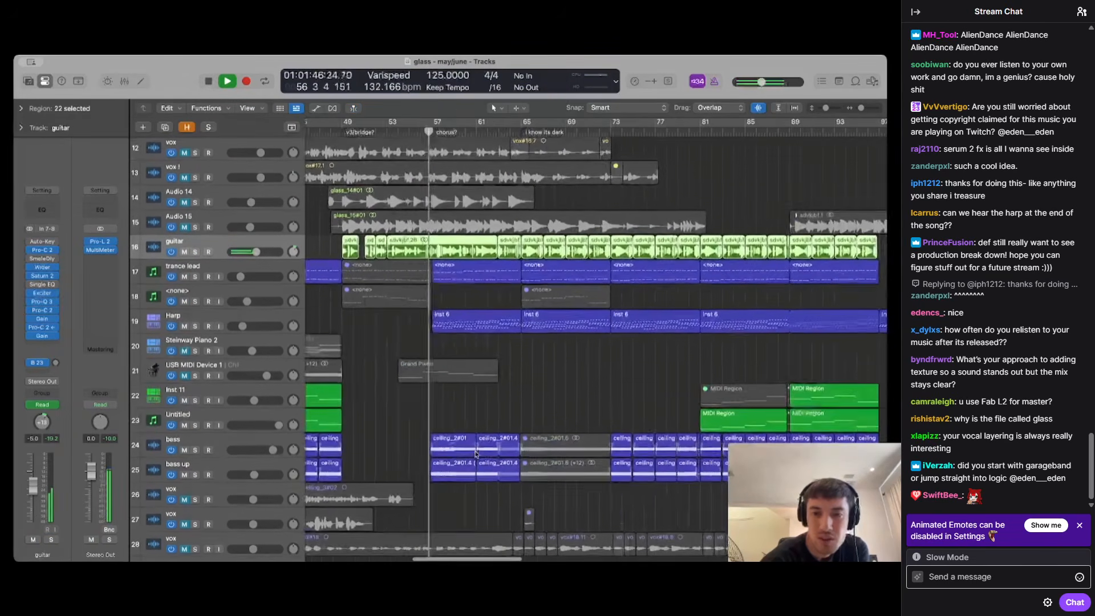
Solo Harp track 19 and trance lead track 17 during playback of the second chorus, and look through the remaining tracks
click(195, 331)
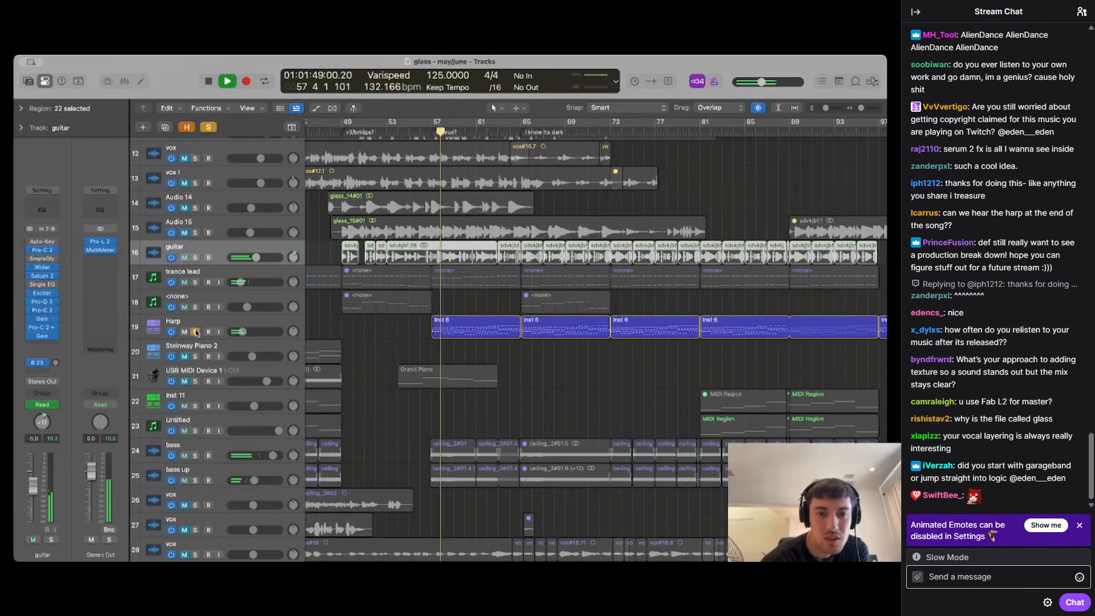
scroll(434, 386, down, 8)
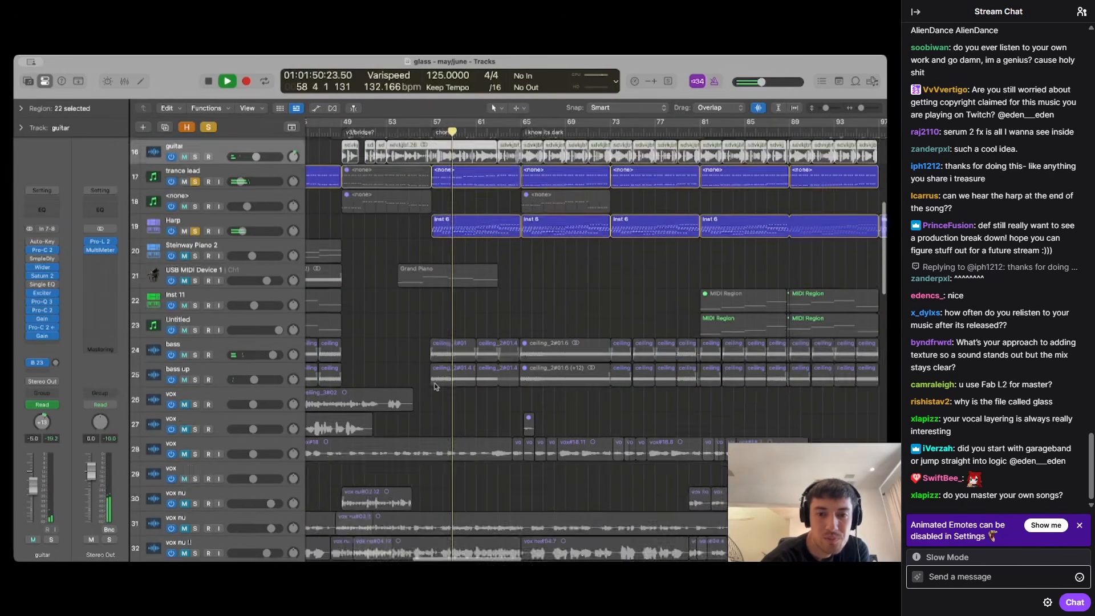
scroll(434, 387, down, 8)
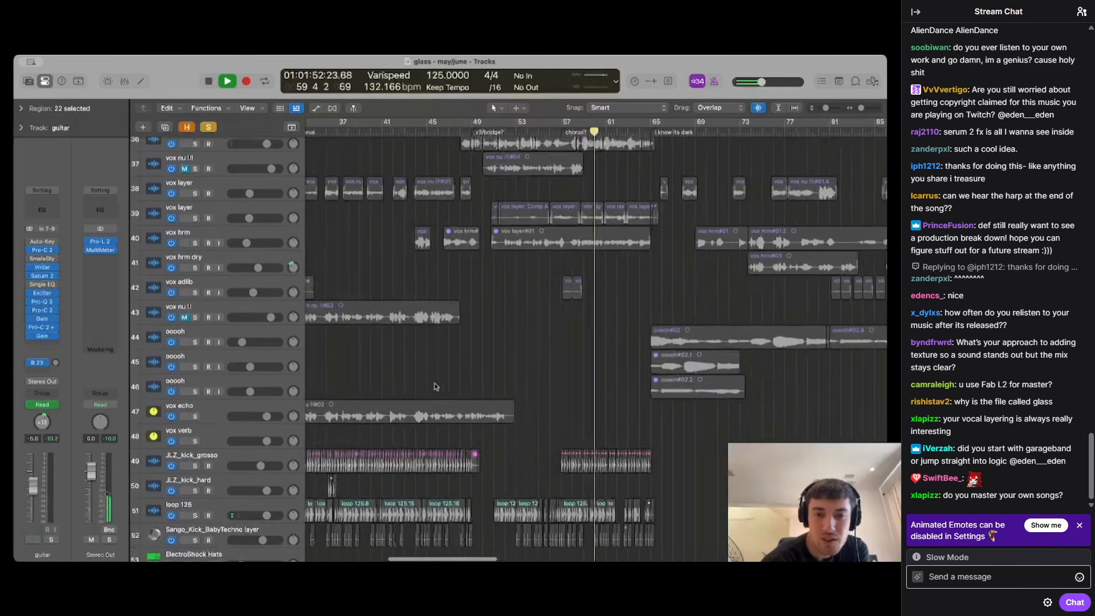
scroll(435, 387, down, 3)
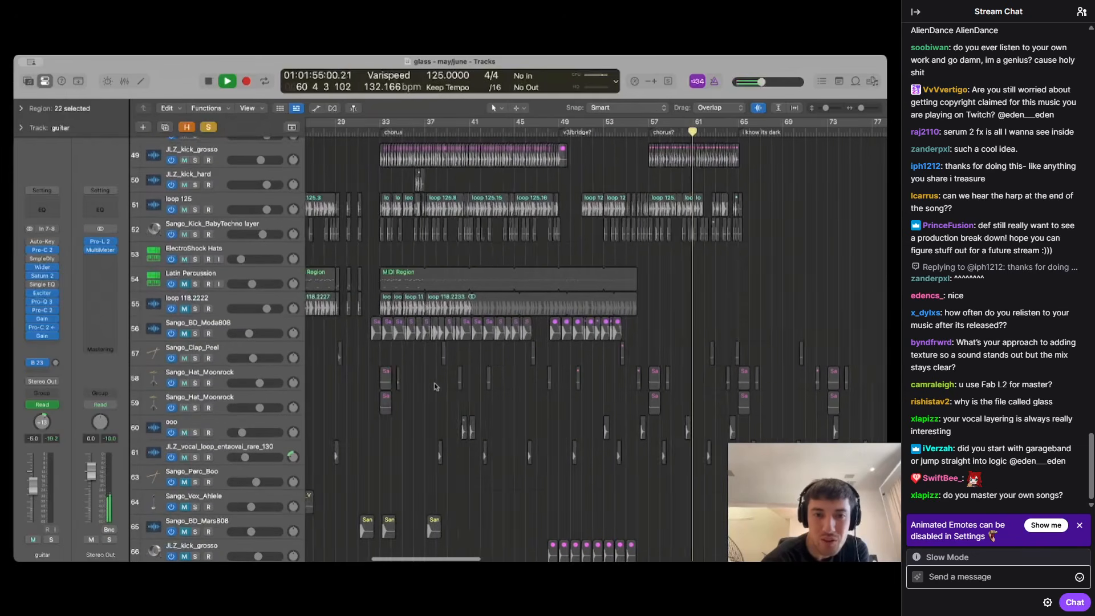
scroll(446, 386, down, 8)
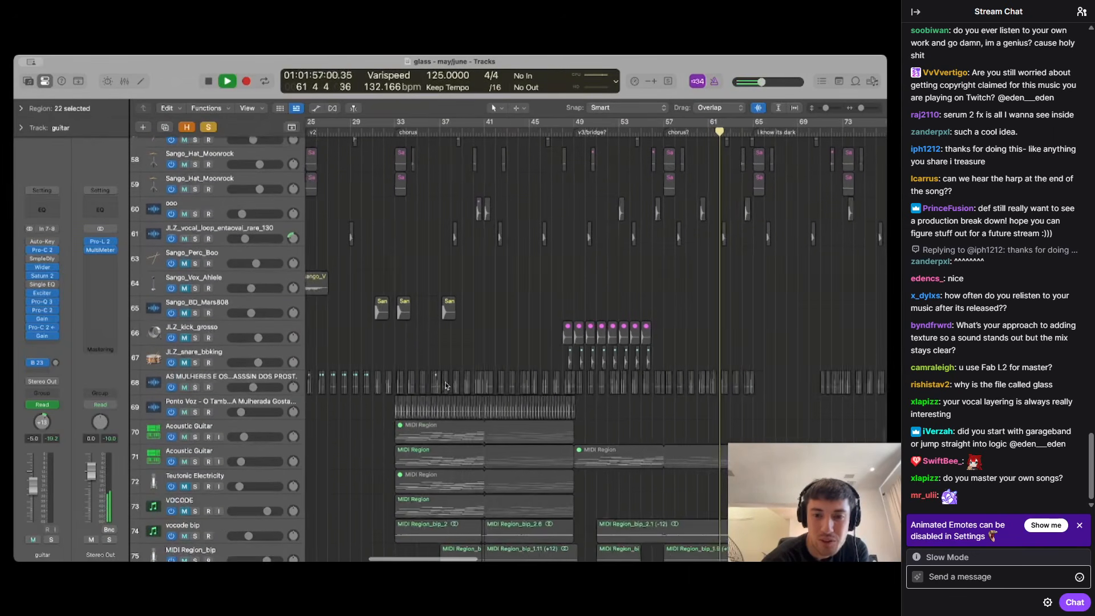
scroll(446, 385, up, 20)
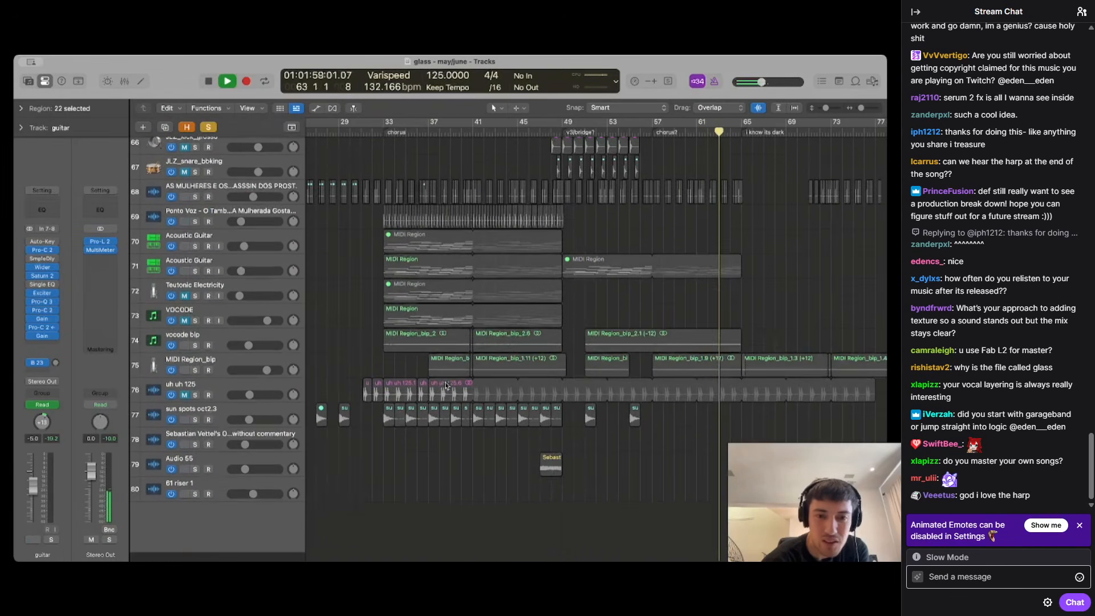
scroll(445, 385, up, 5)
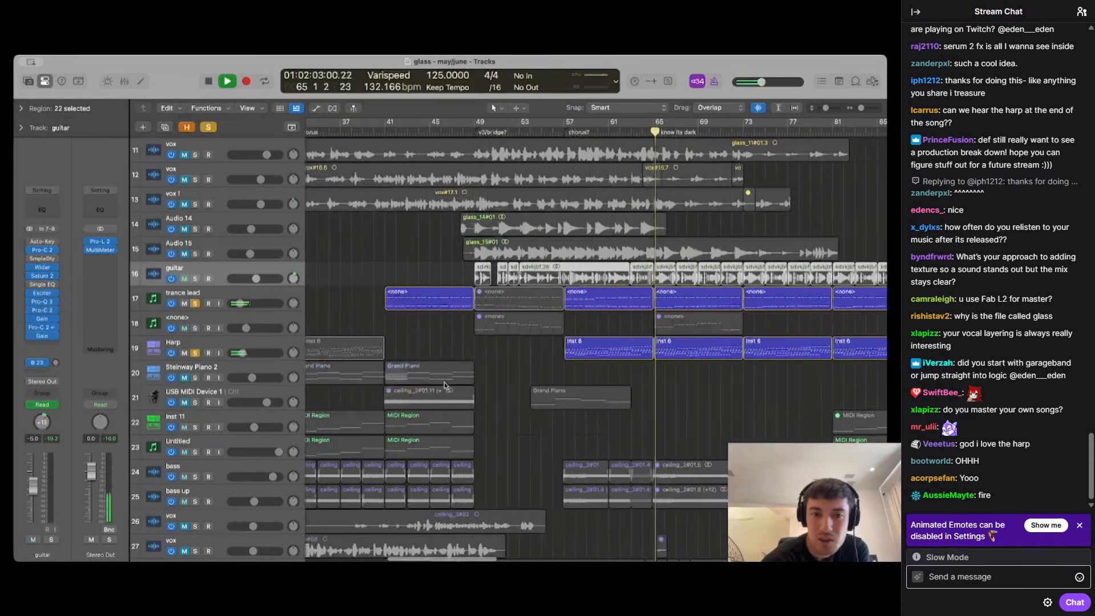
Stop playback, look over the guitar, lead, harp and bass tracks, and clear the solos on all tracks
key(space)
scroll(446, 386, up, 3)
scroll(445, 385, down, 5)
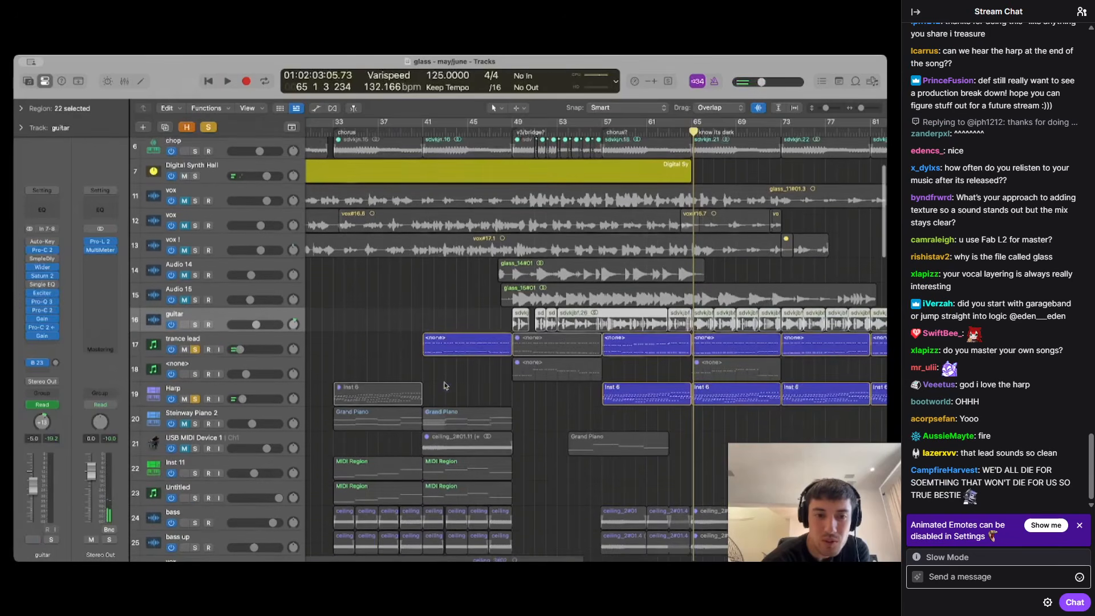
scroll(424, 392, down, 2)
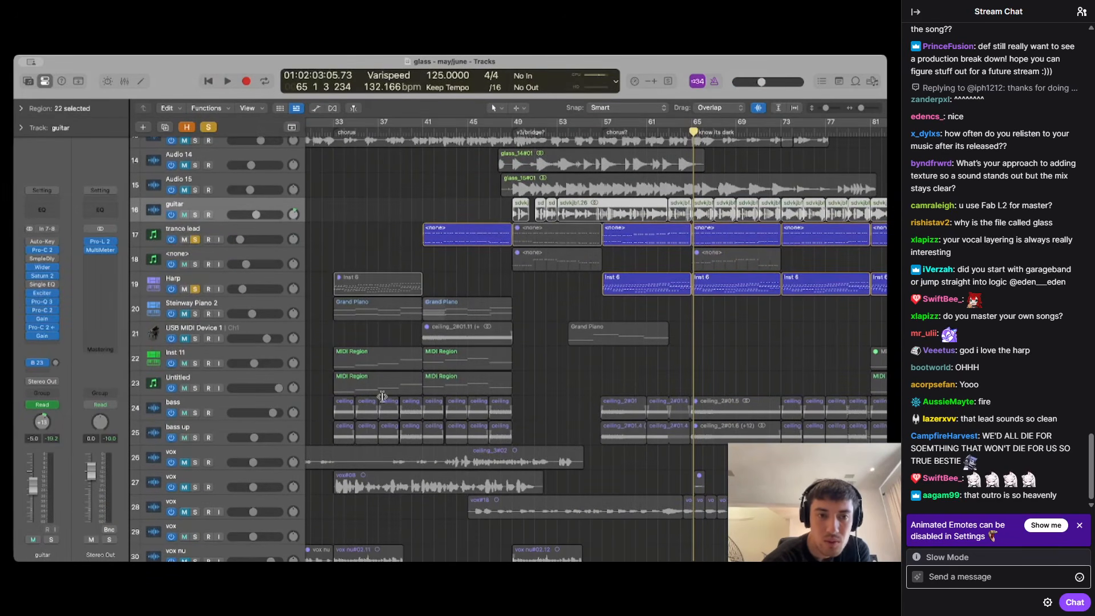
scroll(382, 396, up, 8)
scroll(382, 397, left, 2)
scroll(382, 397, left, 1)
click(208, 127)
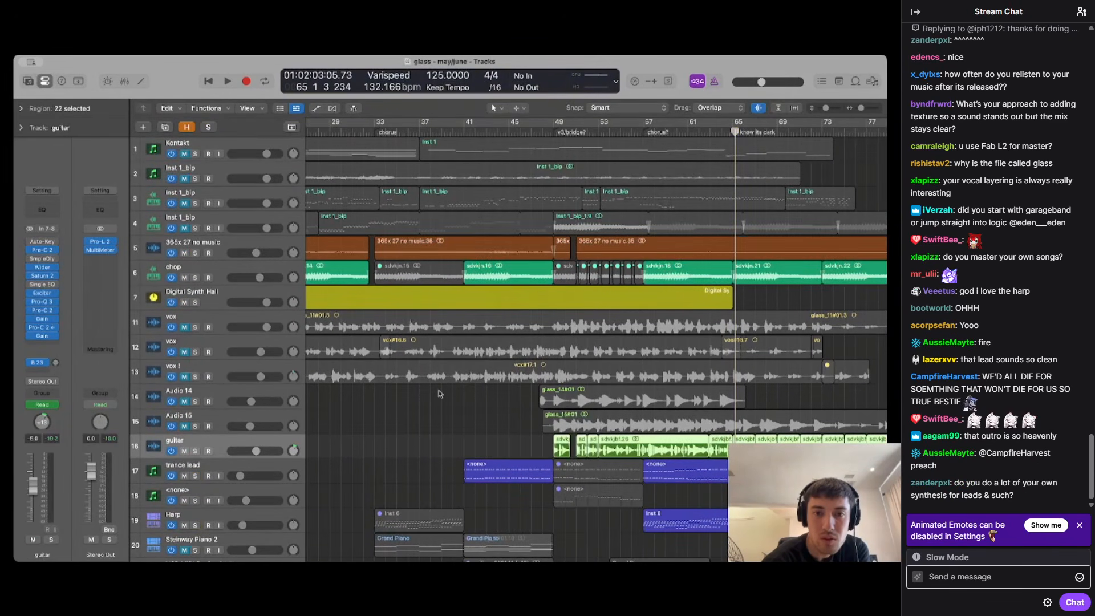
Examine the whole arrangement from the top tracks down through the vocal, drum and percussion tracks
key(z)
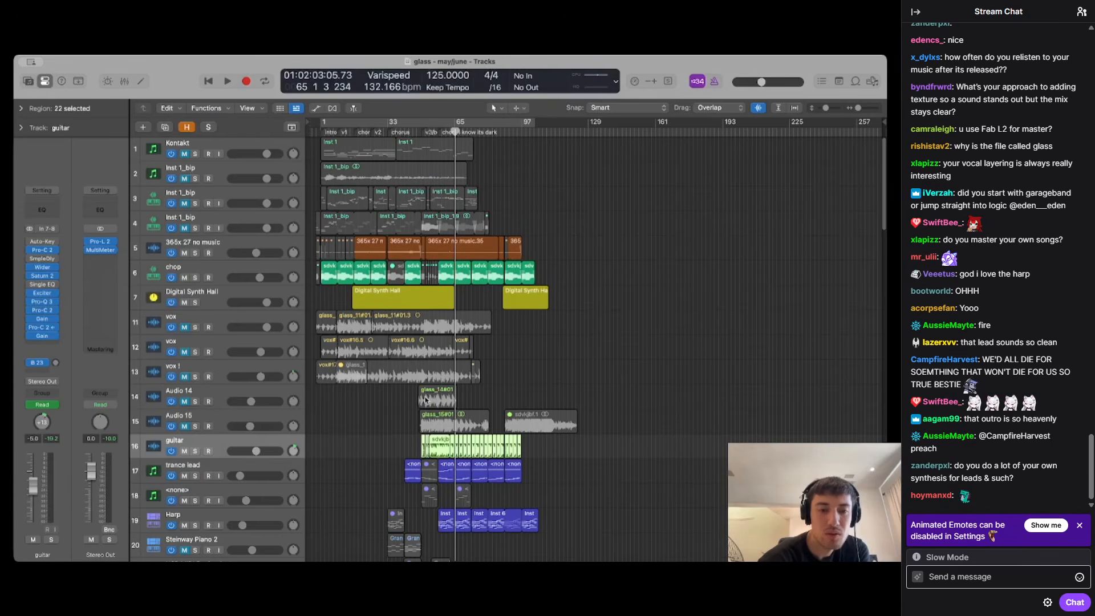
key(h)
key(h)
scroll(399, 428, down, 10)
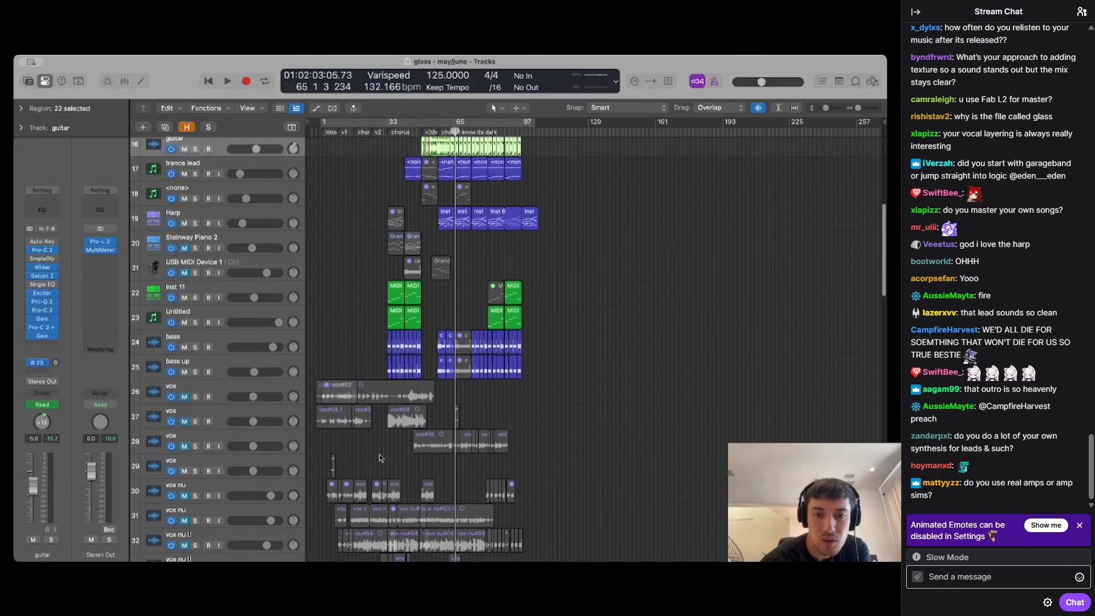
scroll(381, 458, down, 11)
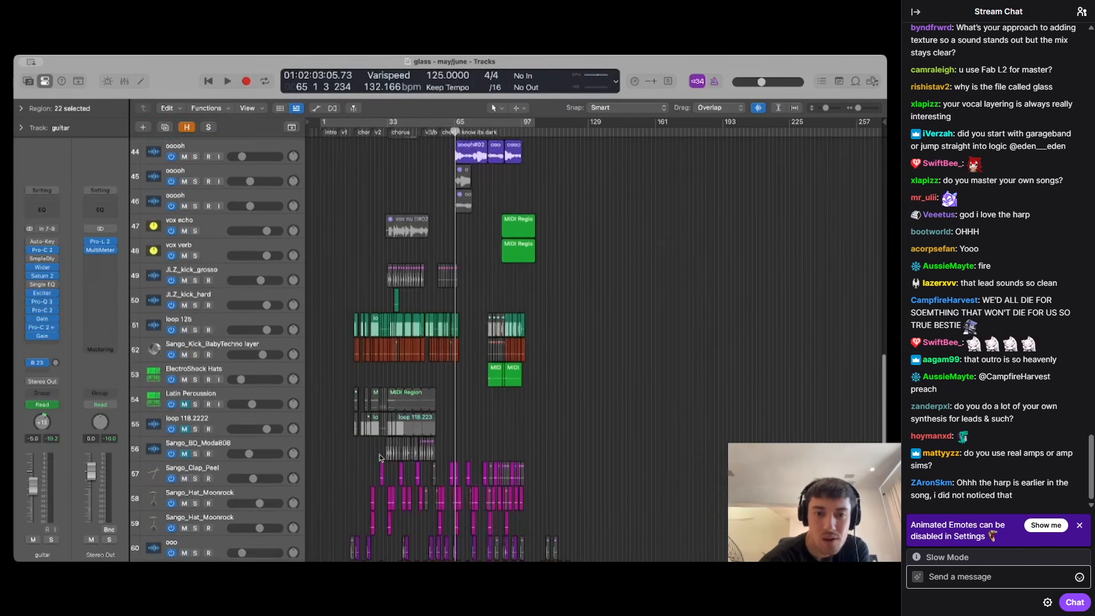
scroll(396, 432, down, 8)
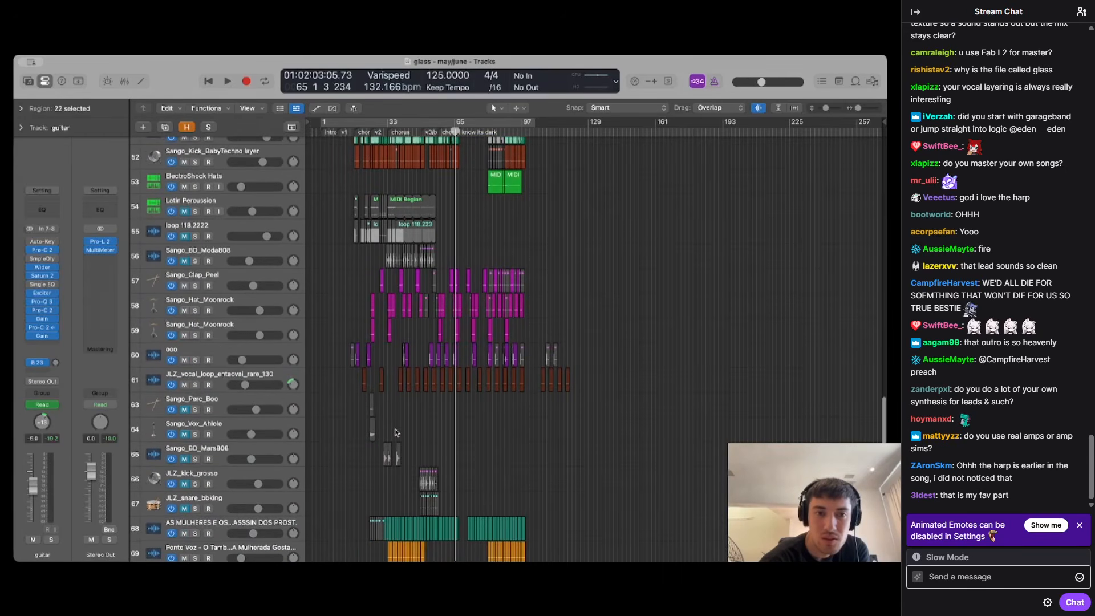
scroll(396, 432, up, 10)
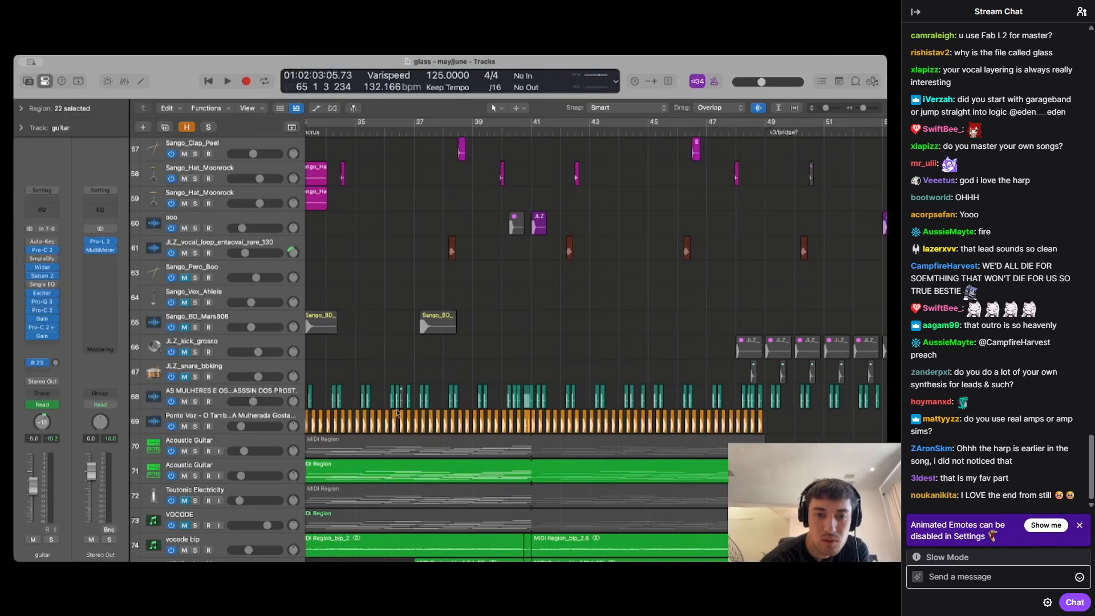
Play from about bar 40 with tracks 68 and 69 soloed, then unsolo both
click(499, 139)
key(space)
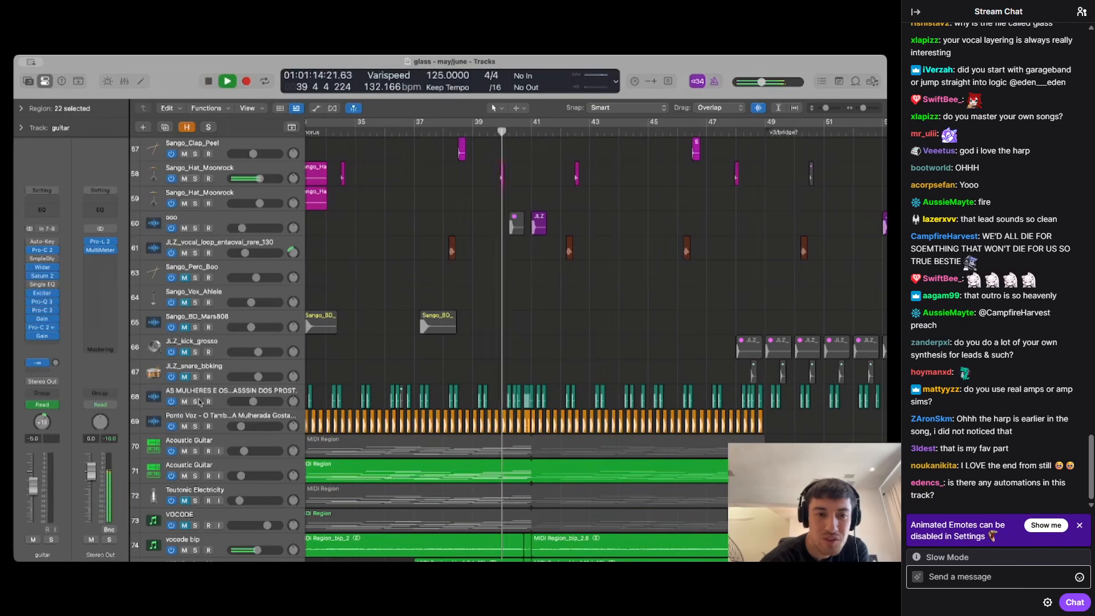
click(195, 426)
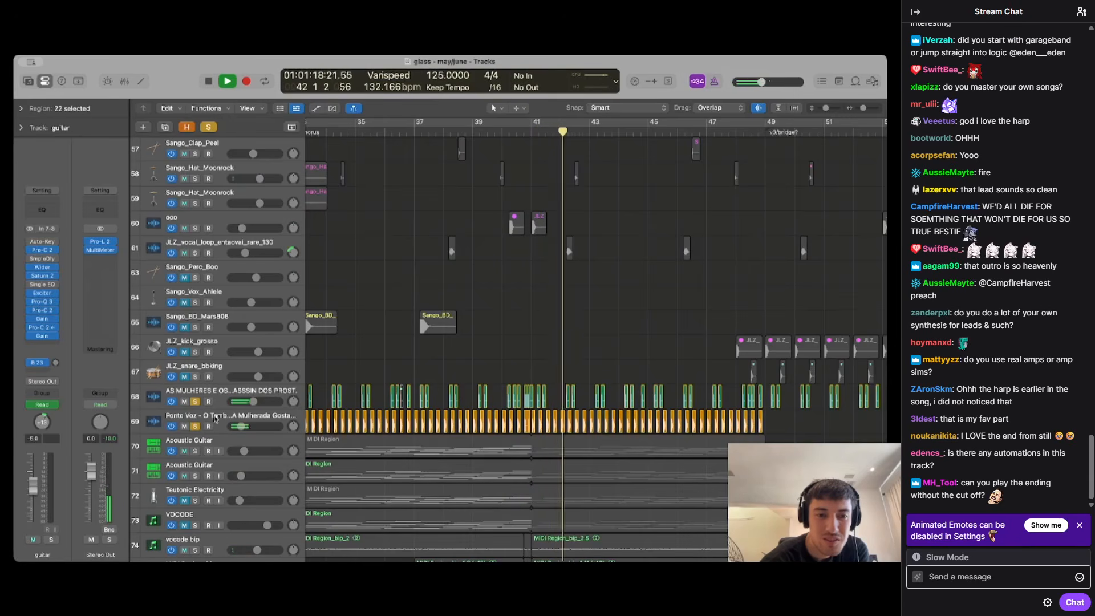
click(196, 402)
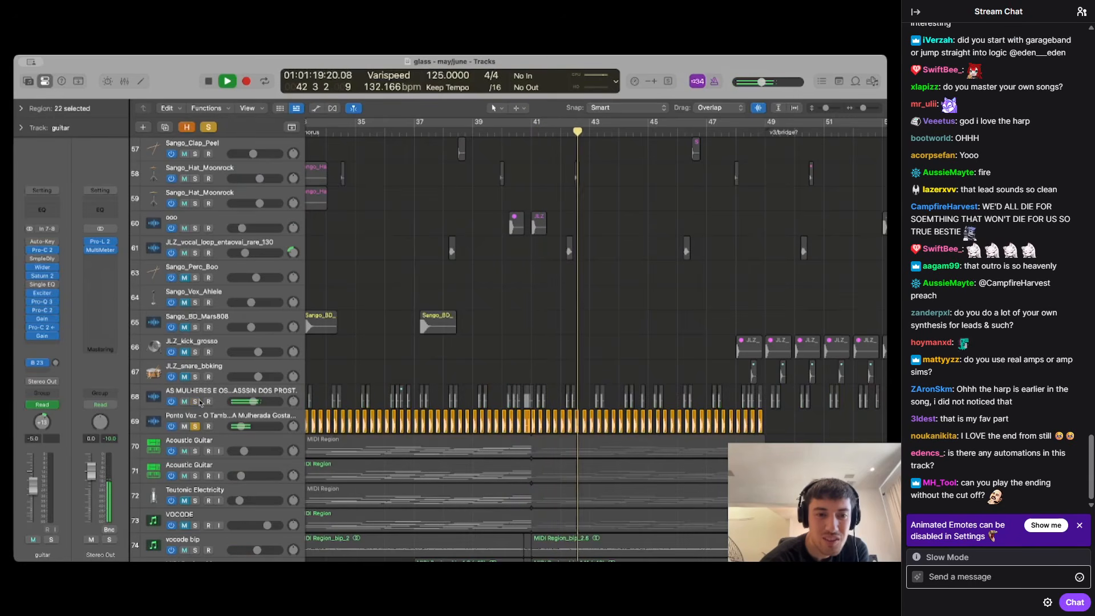
click(195, 427)
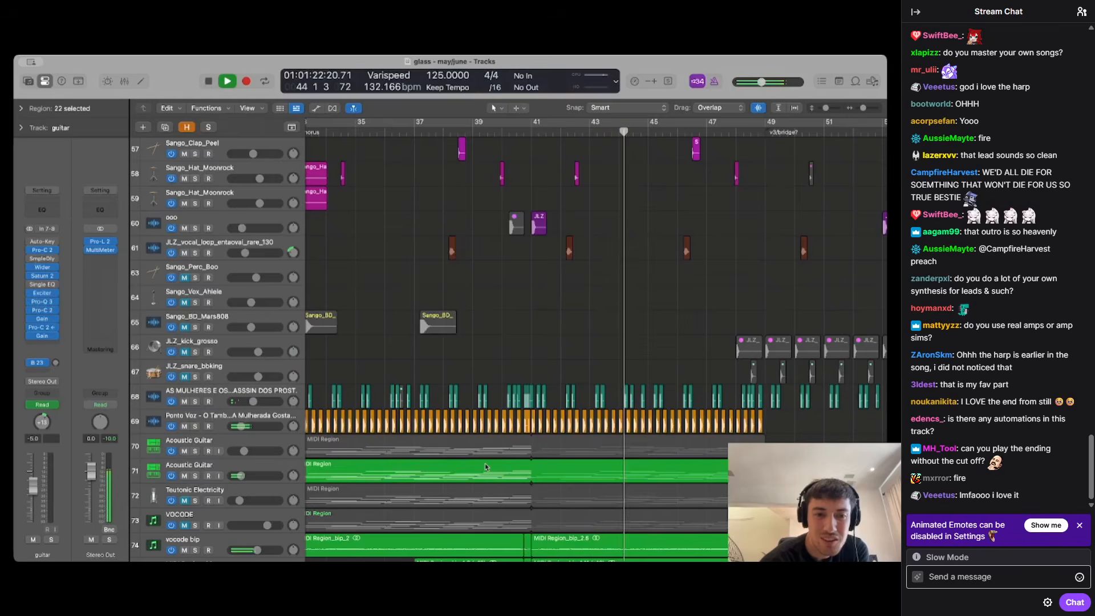
Solo vocode bip track 74 and MIDI Region_bip track 75 during playback, leaving only track 75 soloed
scroll(483, 464, down, 5)
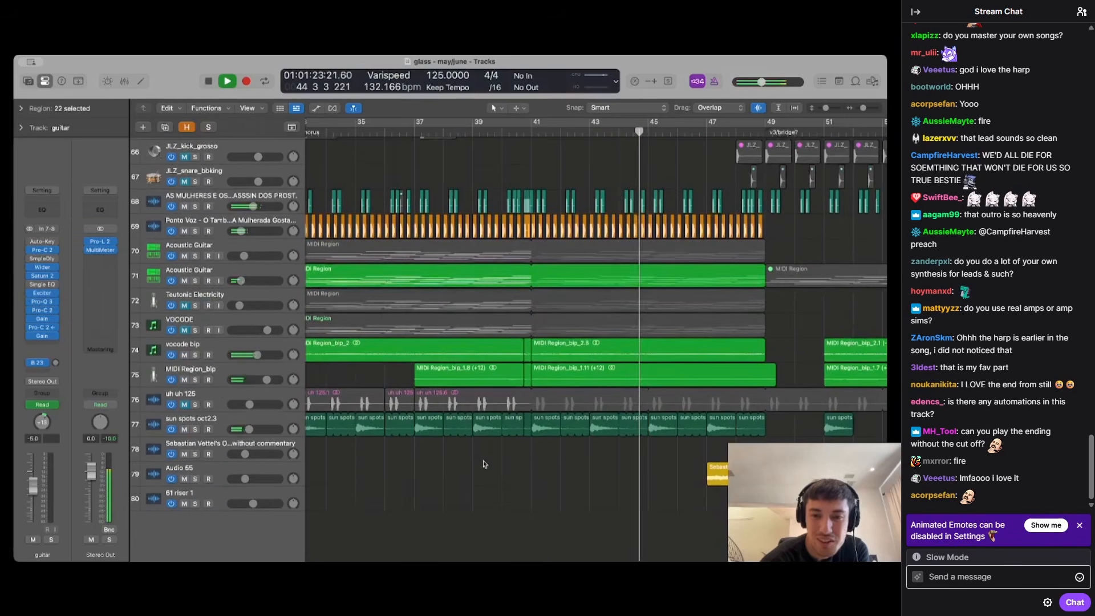
click(195, 355)
click(196, 380)
click(195, 354)
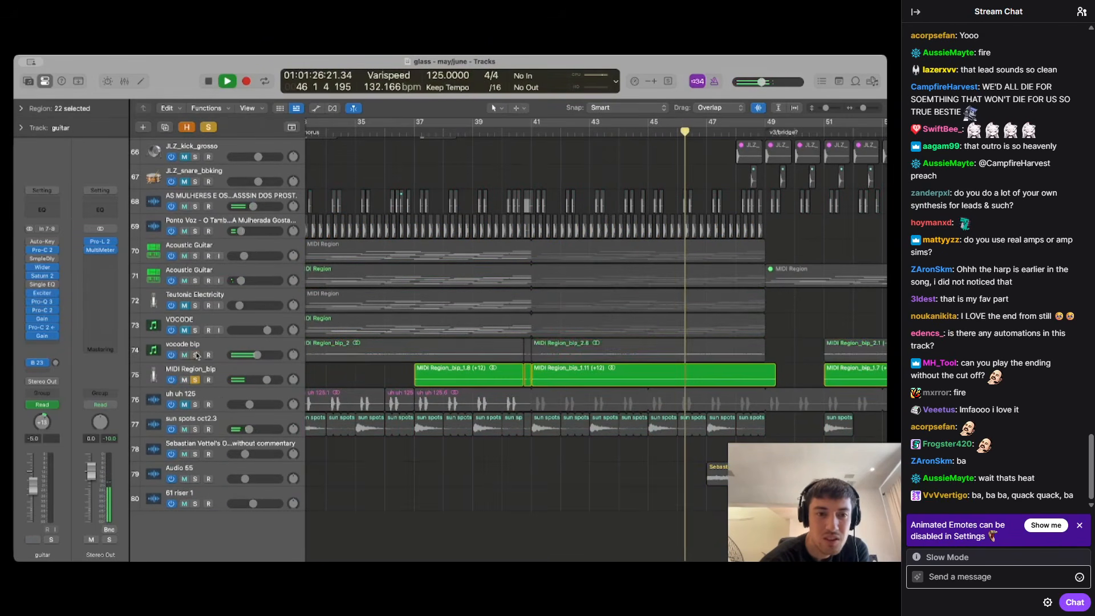
Replay from bar 37, soloing vocode bip together with MIDI Region_bip, try louder levels on both, and unsolo vocode bip
click(411, 125)
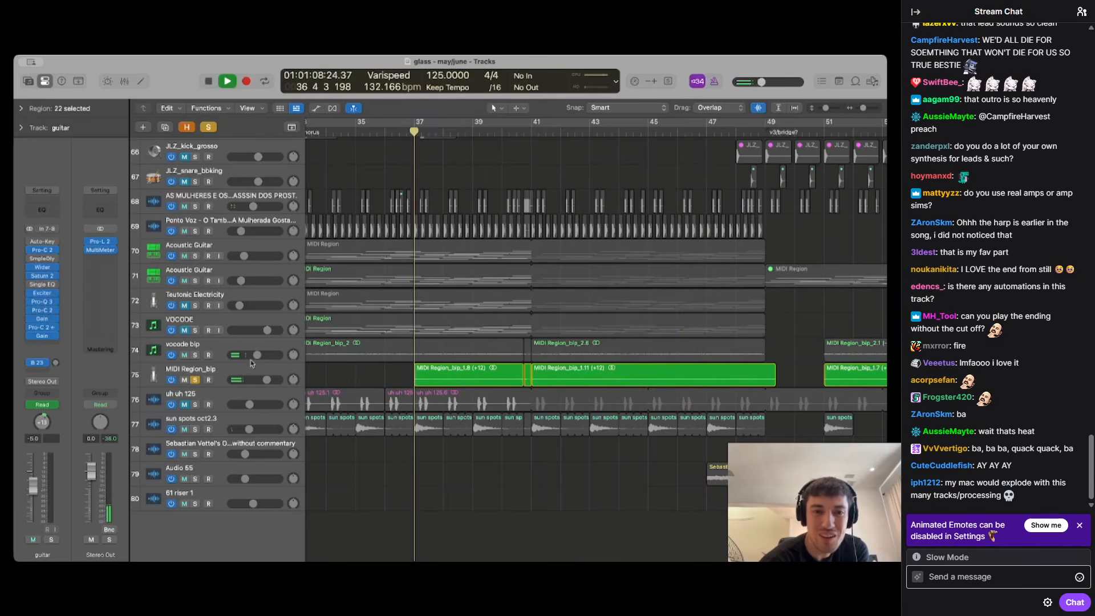
click(195, 355)
click(223, 374)
drag(266, 380, 313, 384)
drag(258, 355, 269, 361)
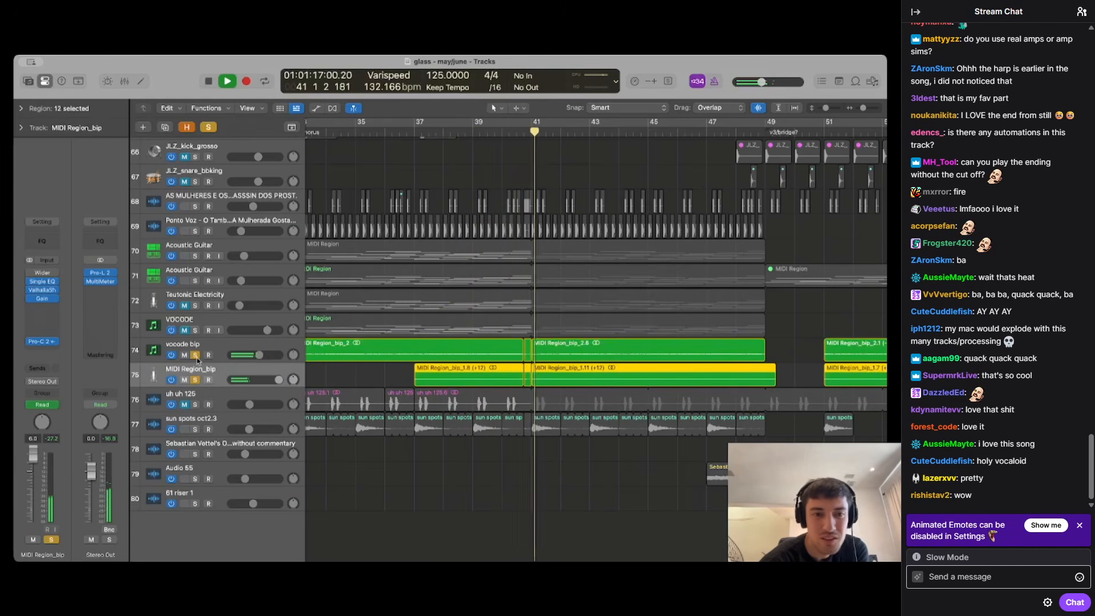
click(195, 355)
Solo sun spots oct2.3 and Audio 55 alongside MIDI Region_bip, check their later regions, and stop playback
scroll(630, 341, up, 5)
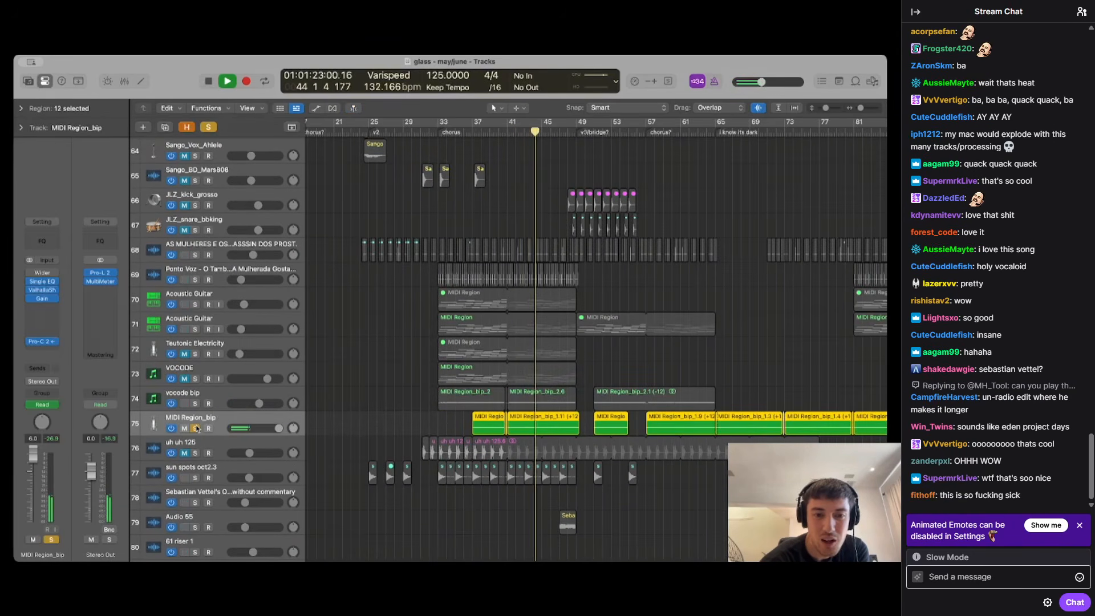
click(195, 477)
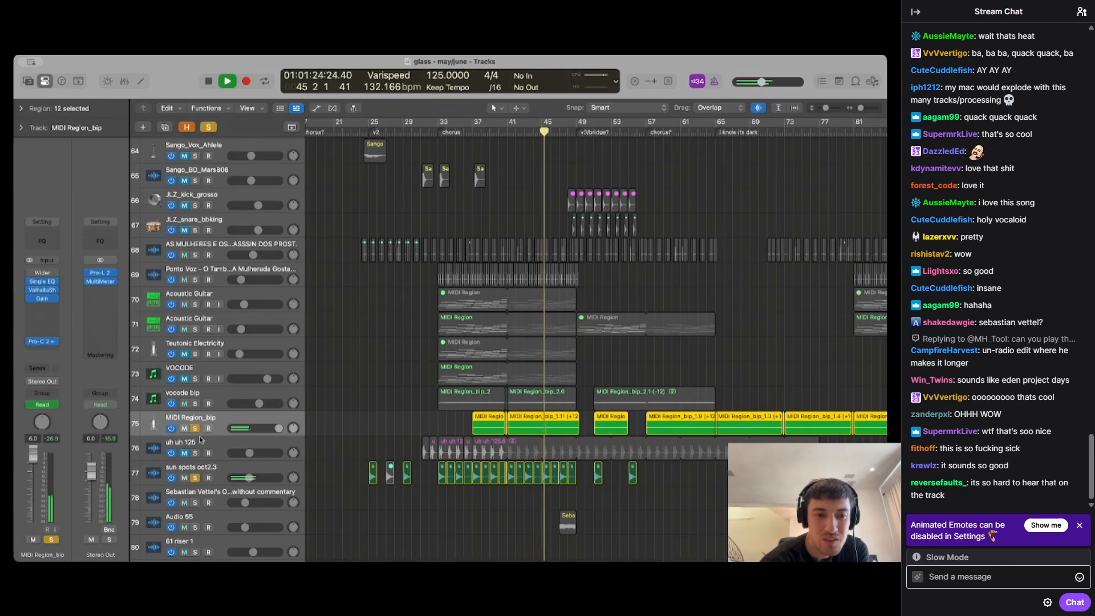
scroll(419, 440, down, 2)
scroll(419, 440, up, 1)
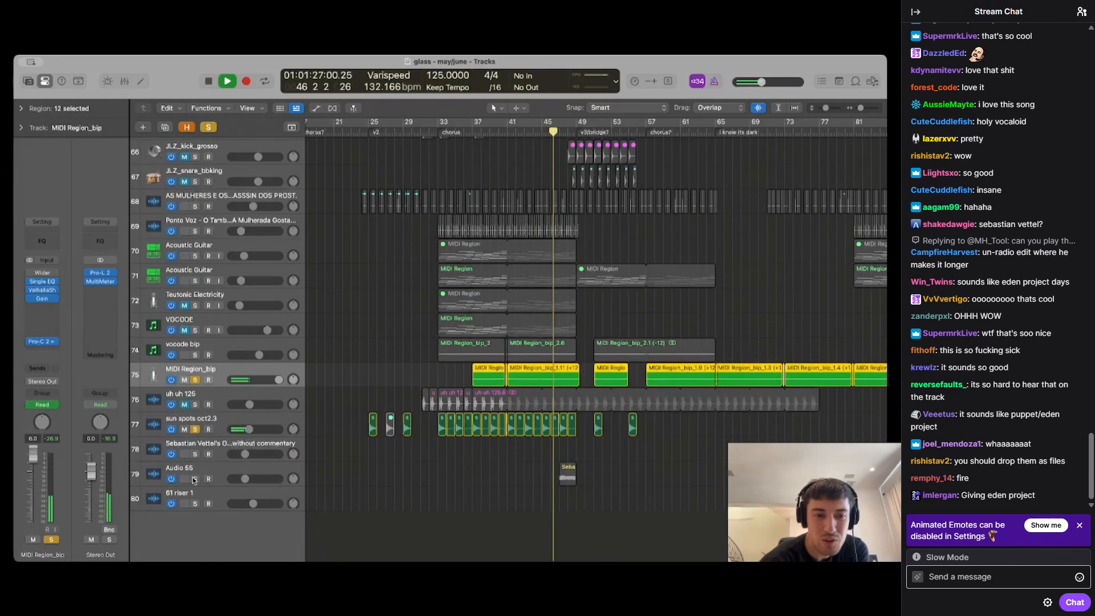
click(195, 478)
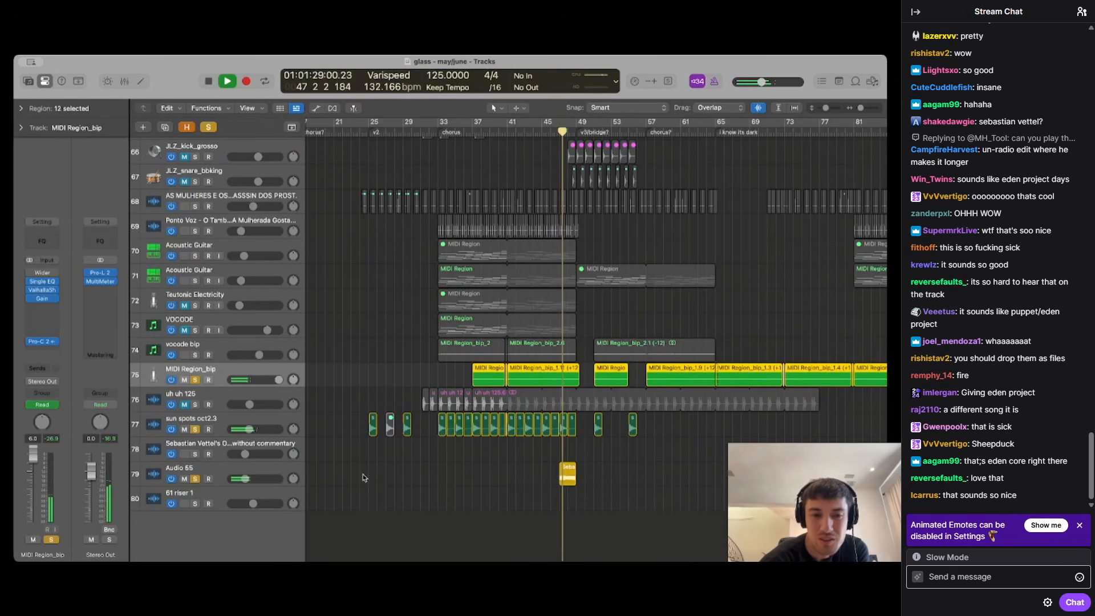
scroll(414, 438, right, 5)
scroll(415, 438, up, 4)
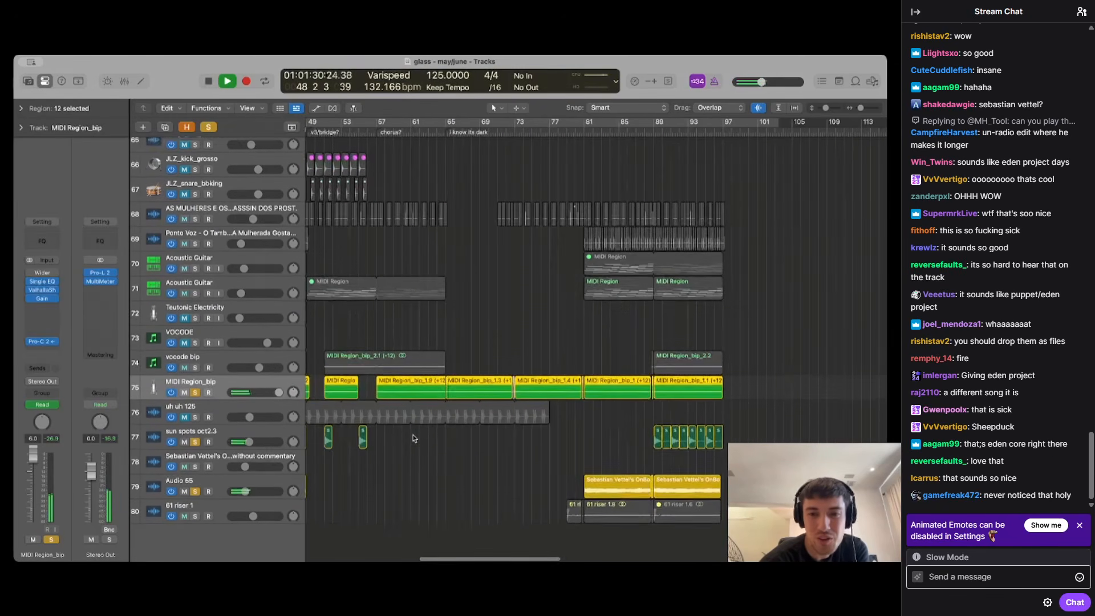
scroll(415, 438, up, 1)
key(space)
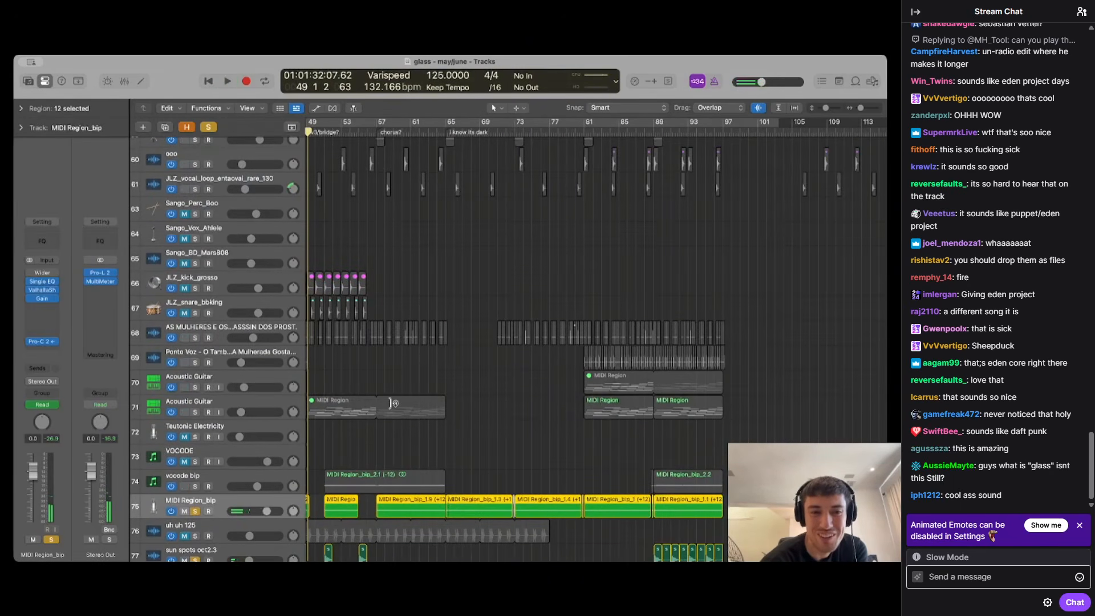
Clear all solos and return to the tracks at the start of the list
scroll(390, 403, up, 3)
scroll(390, 403, right, 1)
click(208, 127)
scroll(574, 338, up, 20)
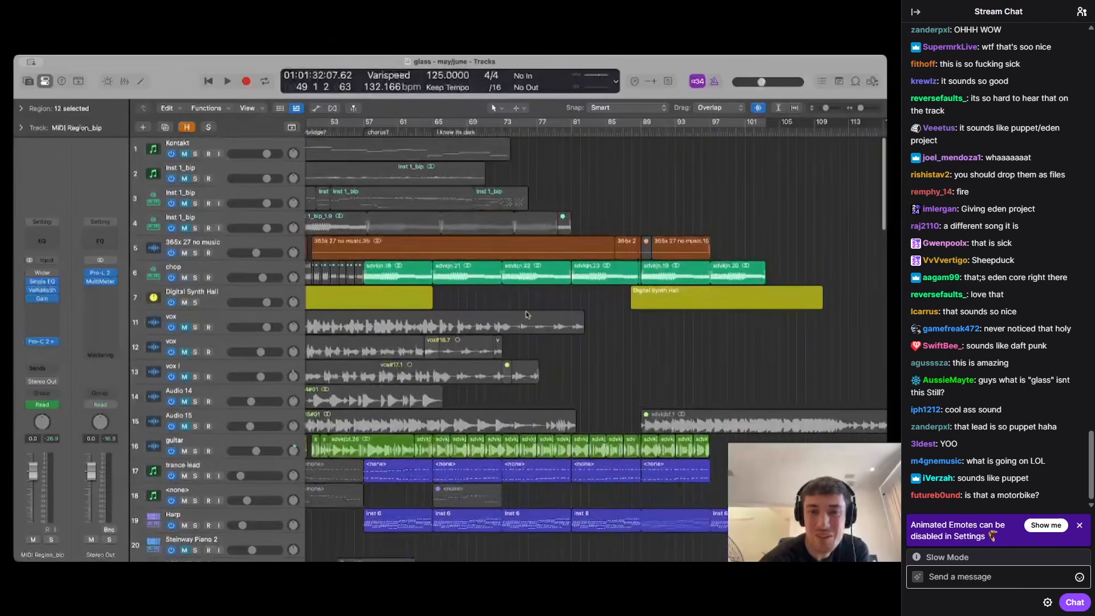
Play the full mix from about bar 82 and look through the tracks down to 61 riser 1
scroll(525, 314, down, 10)
click(488, 132)
click(531, 131)
click(583, 133)
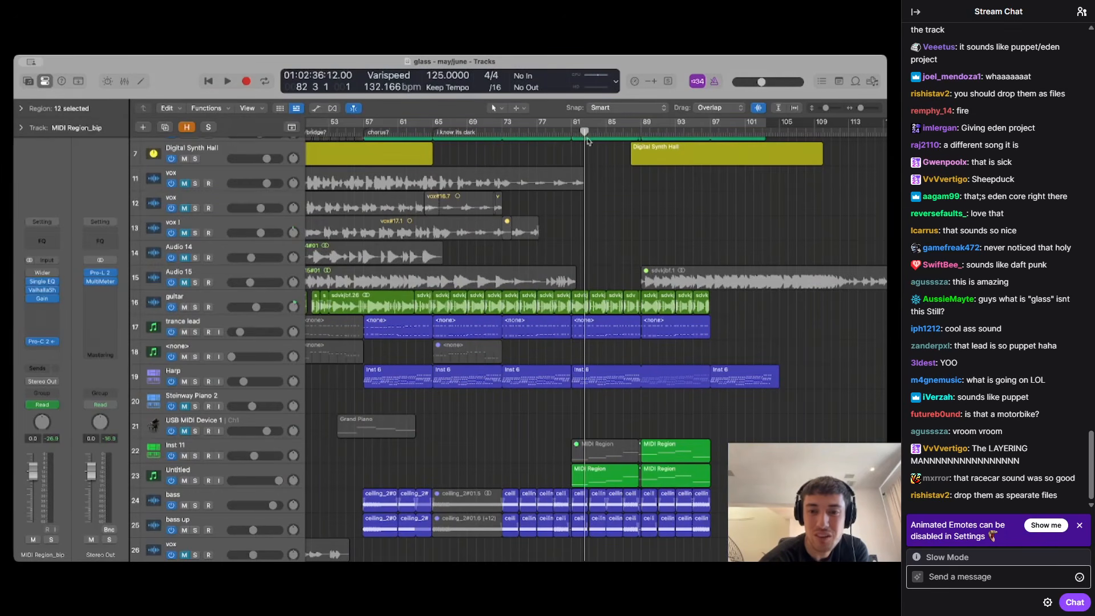
scroll(543, 323, right, 3)
scroll(543, 324, down, 15)
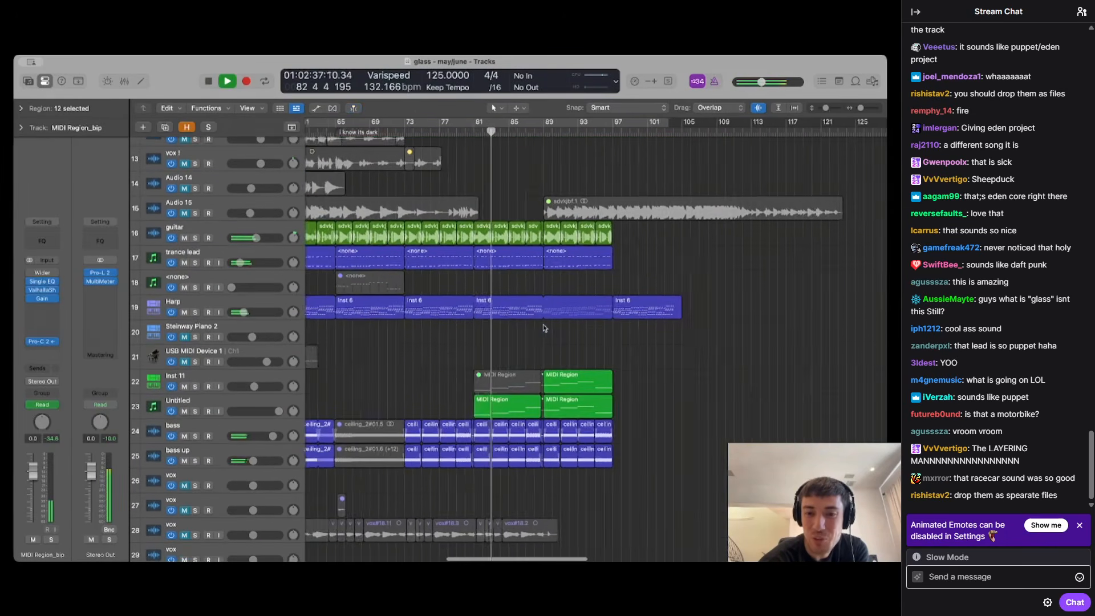
scroll(542, 323, down, 10)
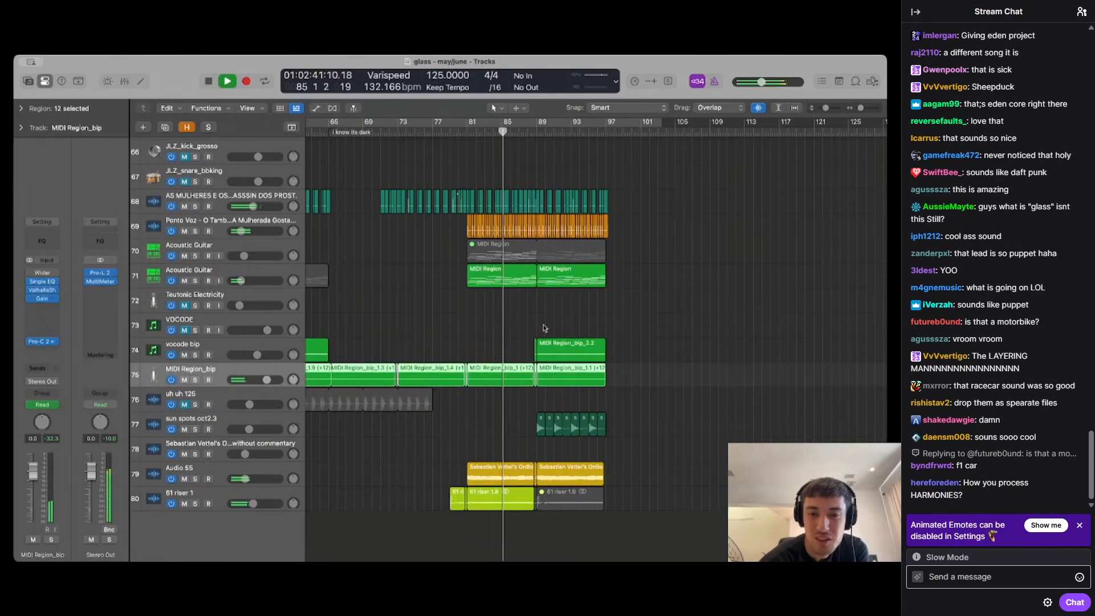
Examine the Audio 55 and 61 riser 1 regions around bar 81 while the song plays
click(194, 379)
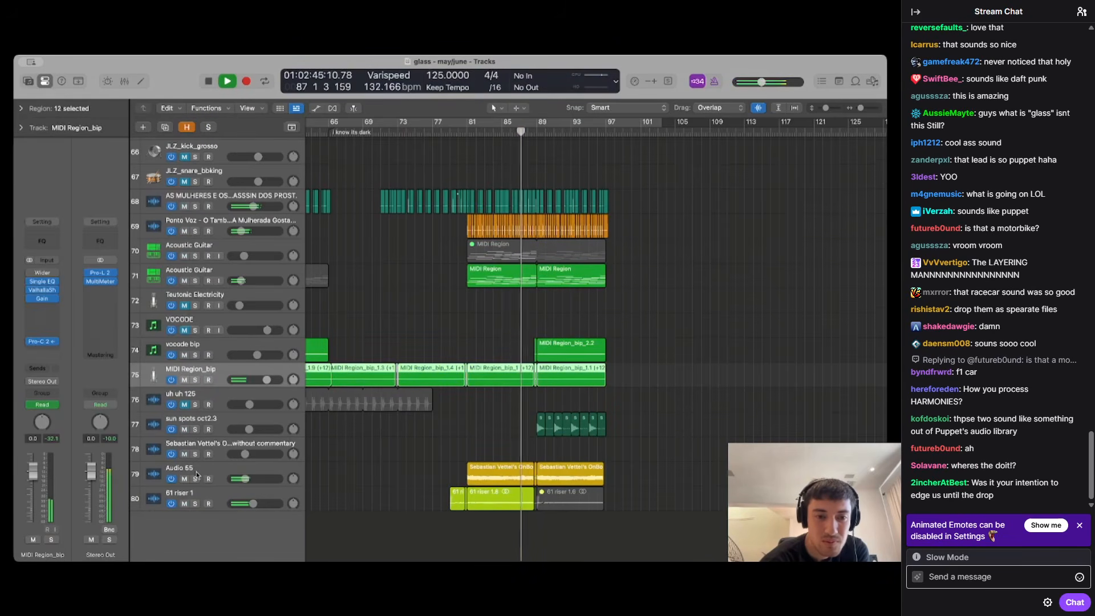
scroll(457, 480, up, 5)
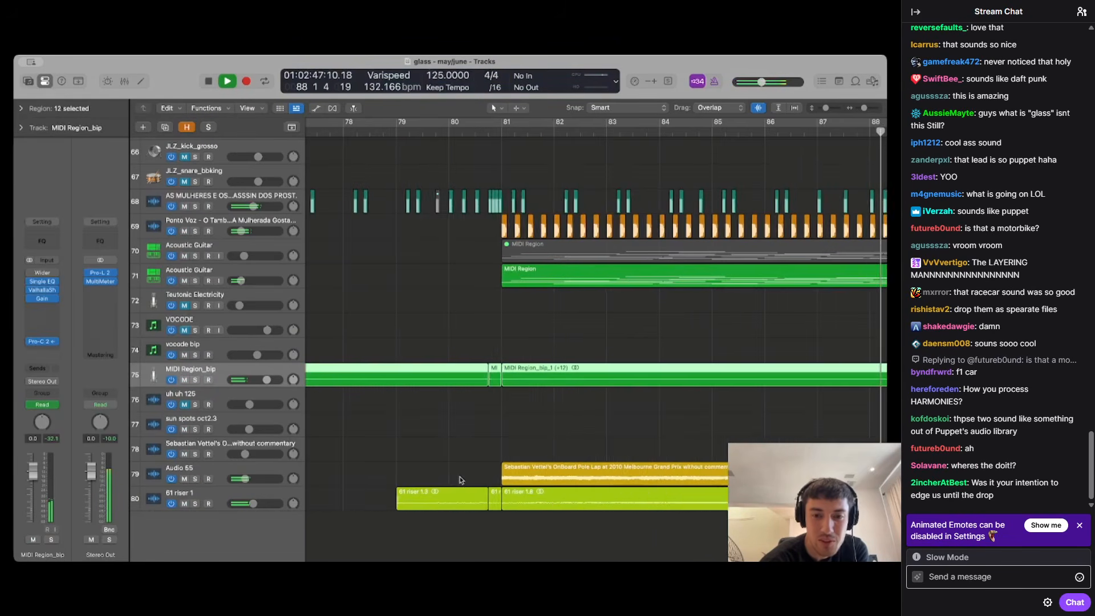
scroll(460, 480, up, 1)
scroll(531, 473, down, 5)
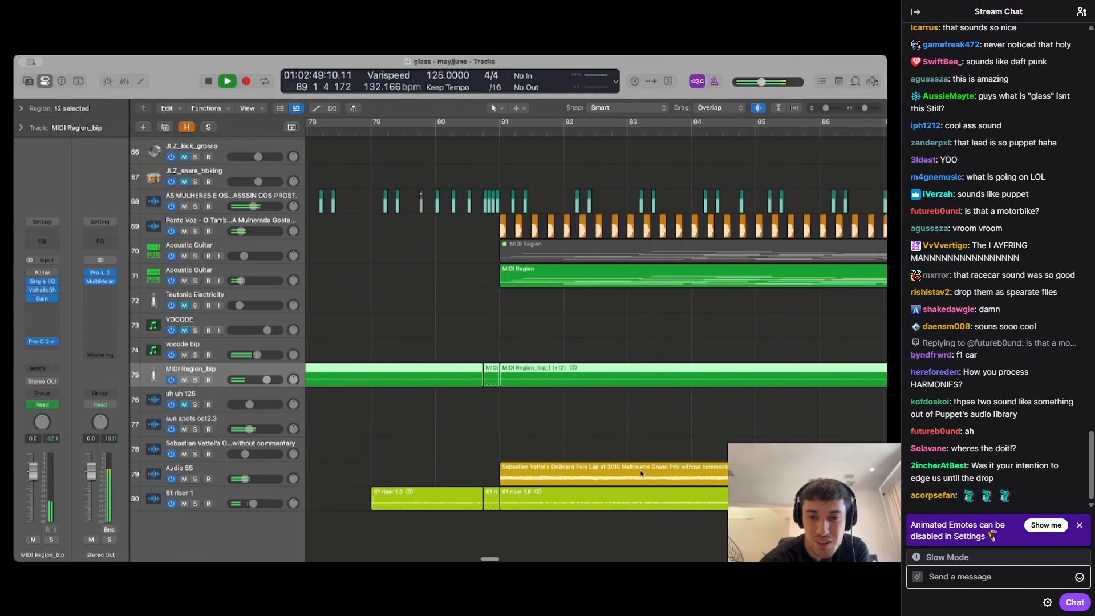
scroll(645, 476, down, 8)
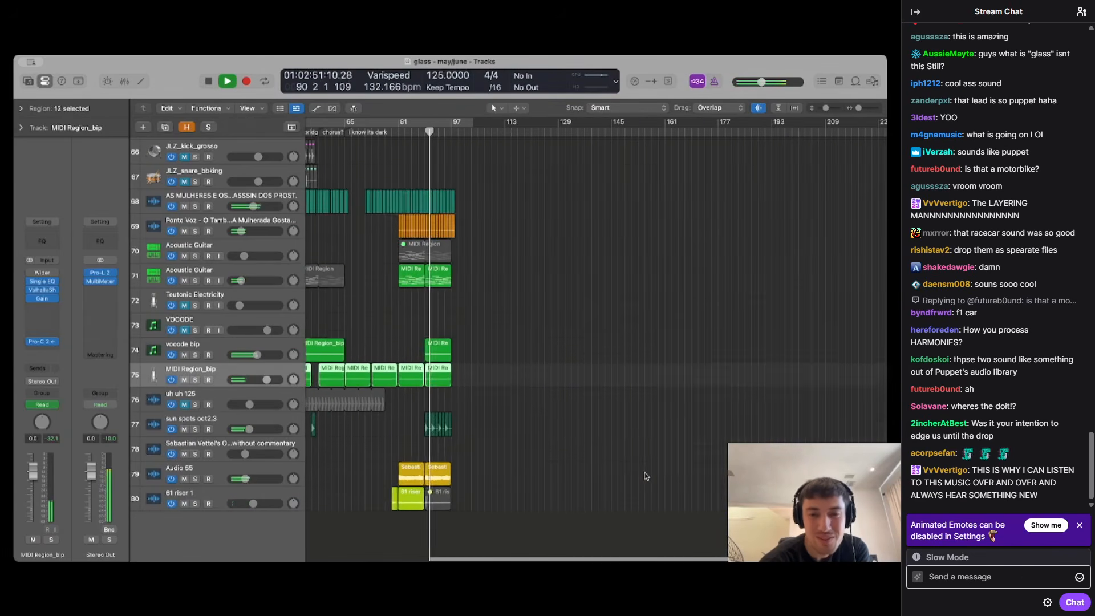
Stop playback and look through the song's closing section, from the first tracks down to the vox harmony tracks
key(space)
scroll(513, 422, up, 8)
scroll(493, 416, up, 15)
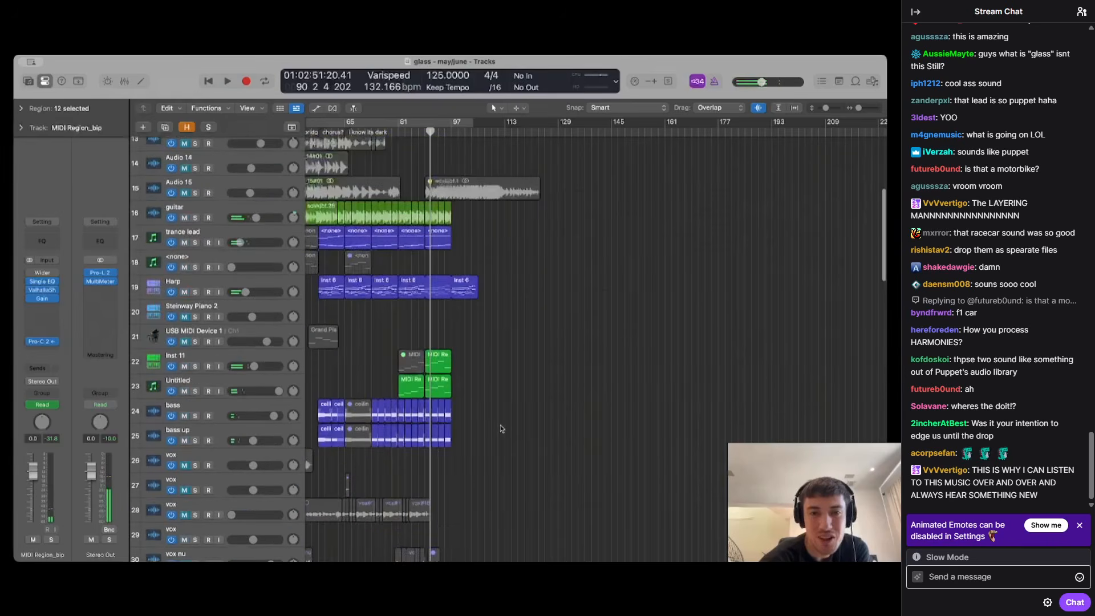
scroll(488, 432, up, 5)
scroll(488, 431, up, 3)
scroll(485, 436, left, 5)
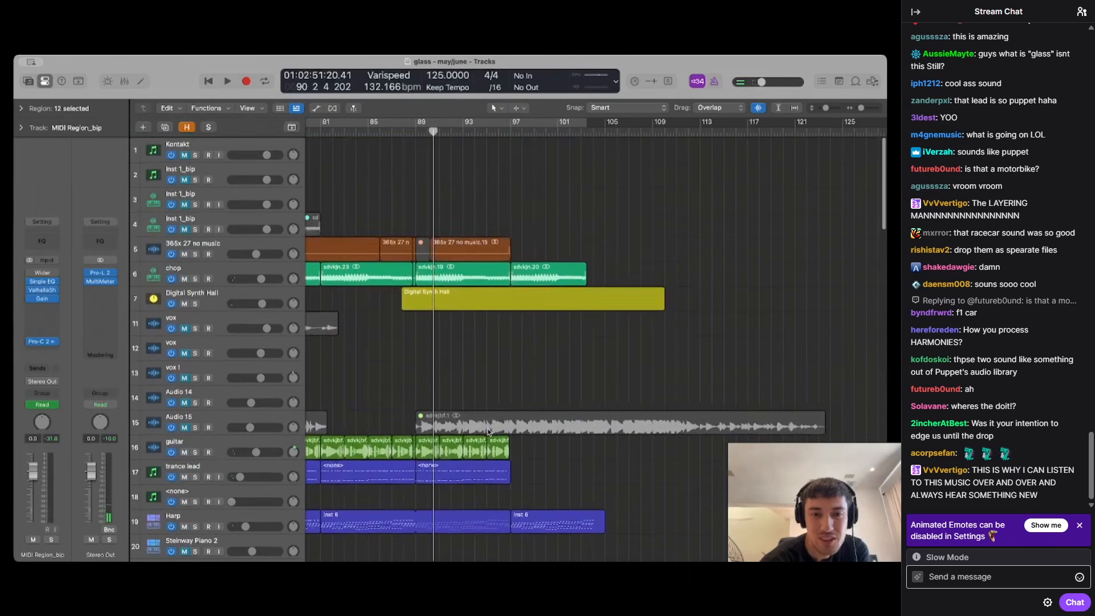
scroll(483, 445, down, 8)
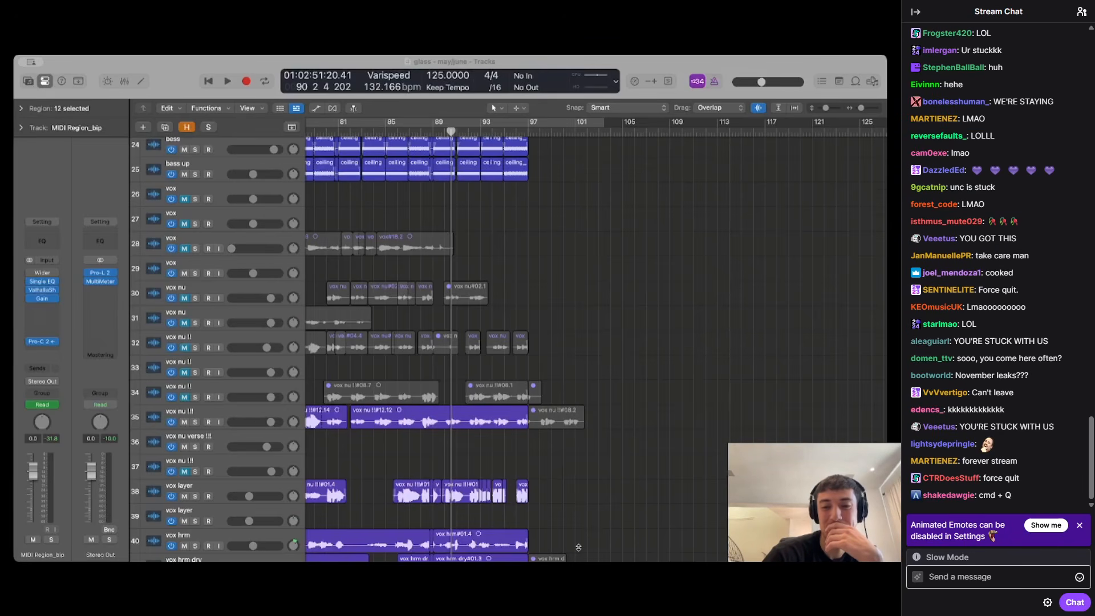
mouse_move(365, 550)
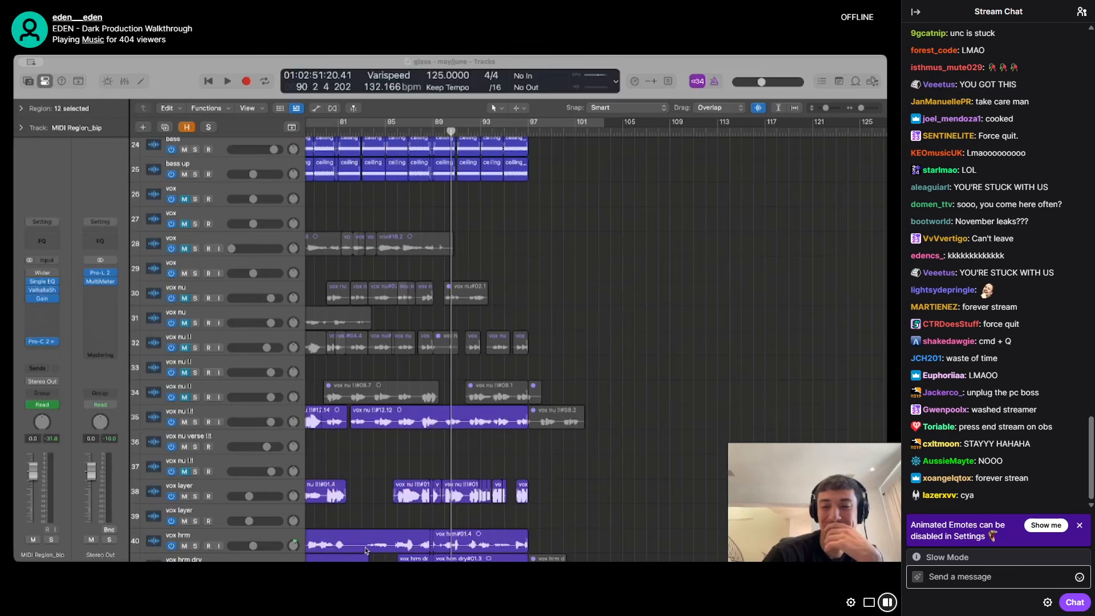